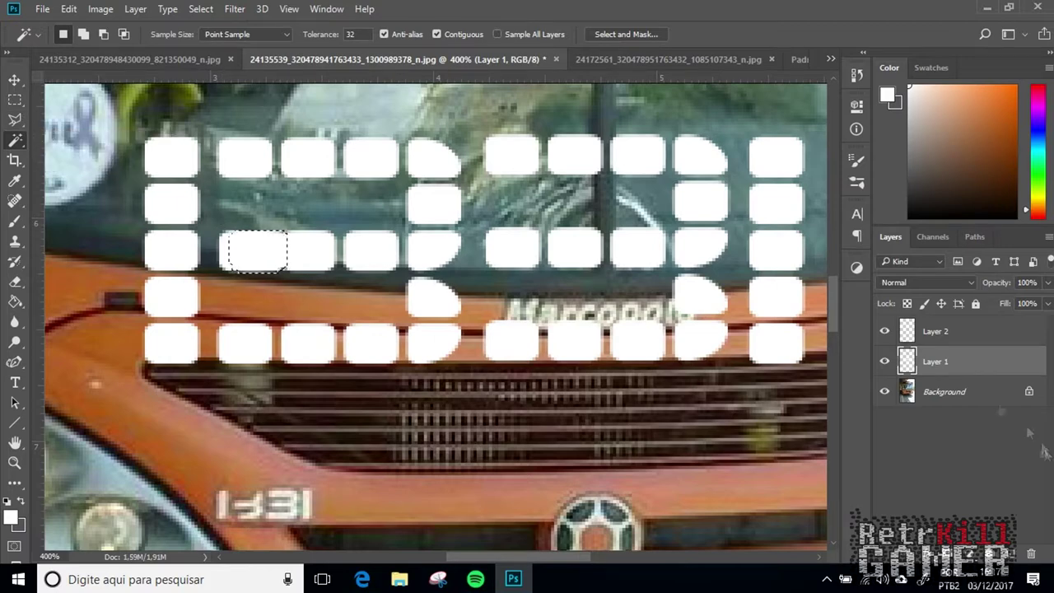
Stretch the block on Layer 2 across the middle row of the first 3 to form a solid bar.
left_click(934, 334)
left_click(885, 331)
key("ctrl+t")
left_click_drag(288, 251, 418, 252)
key("Return")
key("w")
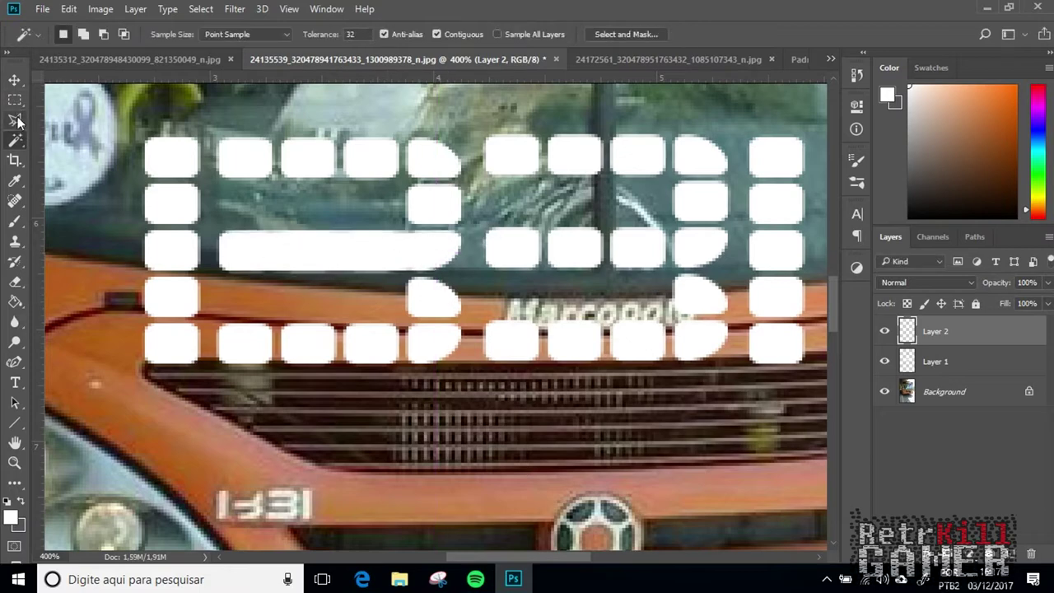
Outline the left end of the first 3's middle bar with the Polygonal Lasso and cut it back to a shorter, rounded end.
left_click(17, 120)
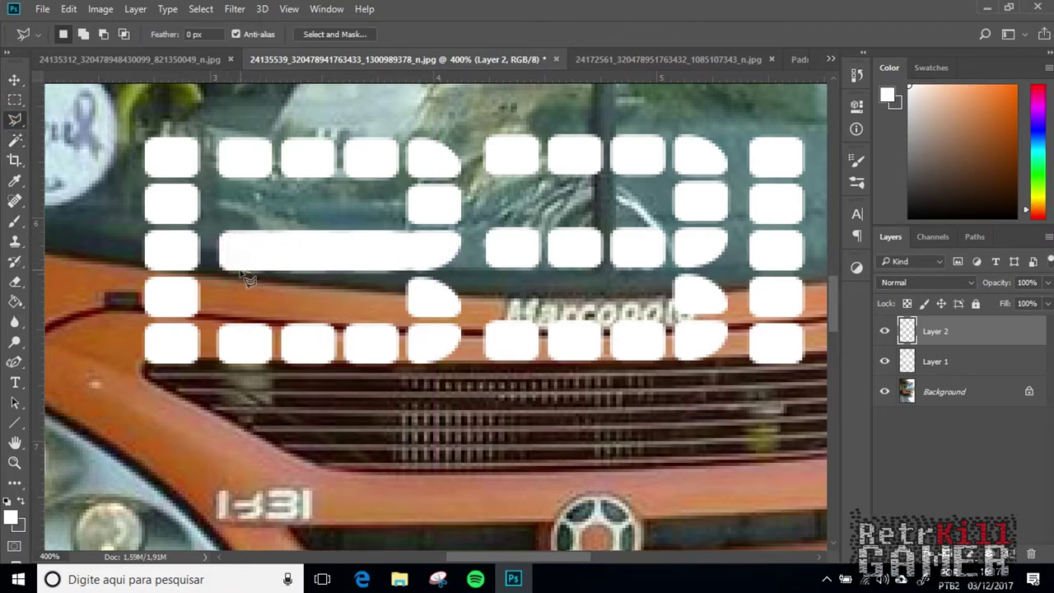
left_click(250, 273)
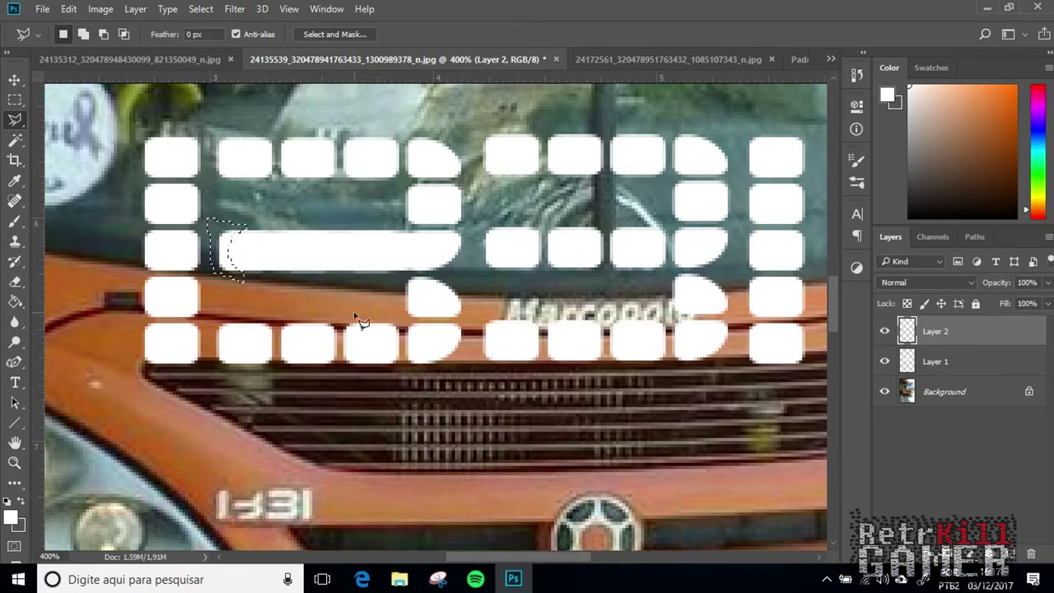
key("Delete")
left_click(943, 364)
key("ctrl+d")
Duplicate Layer 2 and fit the copy over the top row of the first 3 as a solid bar.
scroll(233, 217, "up", 2)
left_click(947, 331)
right_click(946, 332)
left_click(790, 156)
left_click(661, 169)
key("ctrl+t")
left_click_drag(395, 313, 395, 224)
key("Return")
key("ctrl+t")
key("Return")
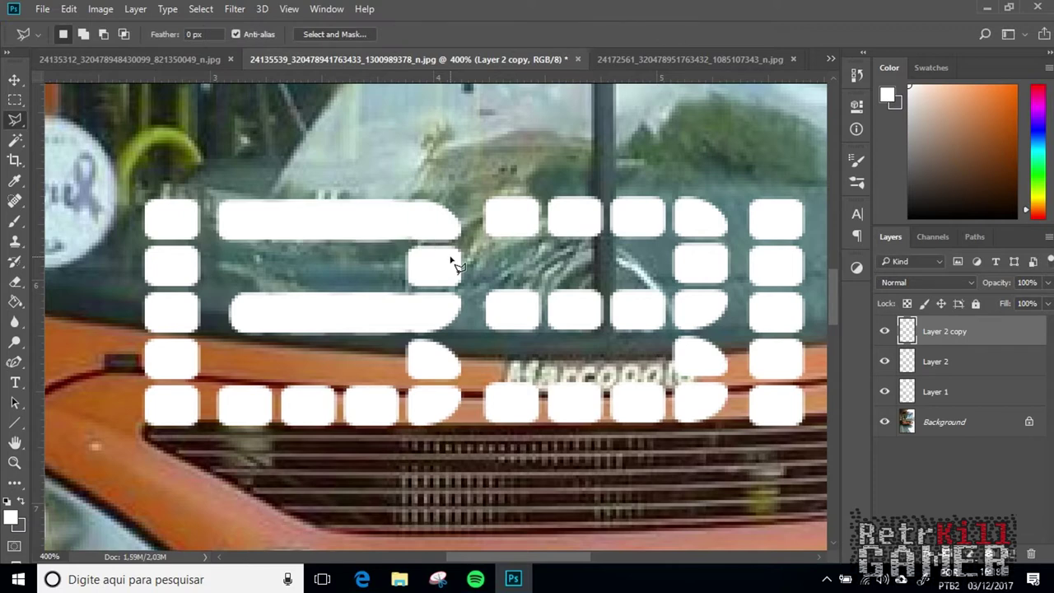
Copy and transform block pieces to fill the gaps along the first 3's right vertical stroke.
key("ctrl+j")
key("ctrl+t")
mouse_move(430, 305)
left_mouse_down()
mouse_move(450, 385)
mouse_move(447, 246)
mouse_move(447, 348)
left_mouse_up()
key("Return")
key("ctrl+v")
key("ctrl+t")
key("Return")
key("ctrl+v")
key("ctrl+t")
key("Return")
key("ctrl+j")
key("ctrl+t")
key("Return")
key("l")
scroll(469, 308, "down", 2)
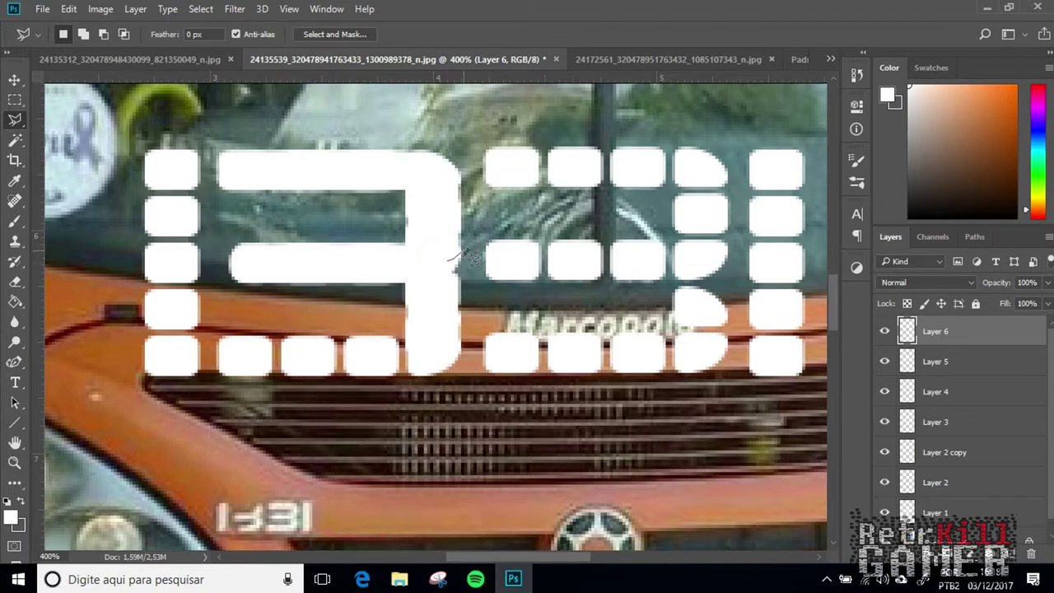
Merge all the number layers above the Background into one layer.
left_click(937, 512, "shift")
right_click(936, 512)
left_click(807, 471)
Copy the first 3's top bar down to its bottom row and merge it into the number layer.
left_click(20, 98)
left_click_drag(228, 157, 443, 190)
key("ctrl+j")
key("ctrl+r")
key("ctrl+t")
left_click_drag(402, 161, 396, 348)
left_click_drag(316, 332, 317, 325)
key("Return")
left_click_drag(379, 351, 421, 346)
key("ctrl+t")
key("Return")
key("ctrl+e")
Copy the solid first 3 over the blocks of the second 3 and merge the two layers.
left_click_drag(463, 108, 198, 380)
key("ctrl+j")
key("ctrl+t")
left_click_drag(422, 198, 687, 197)
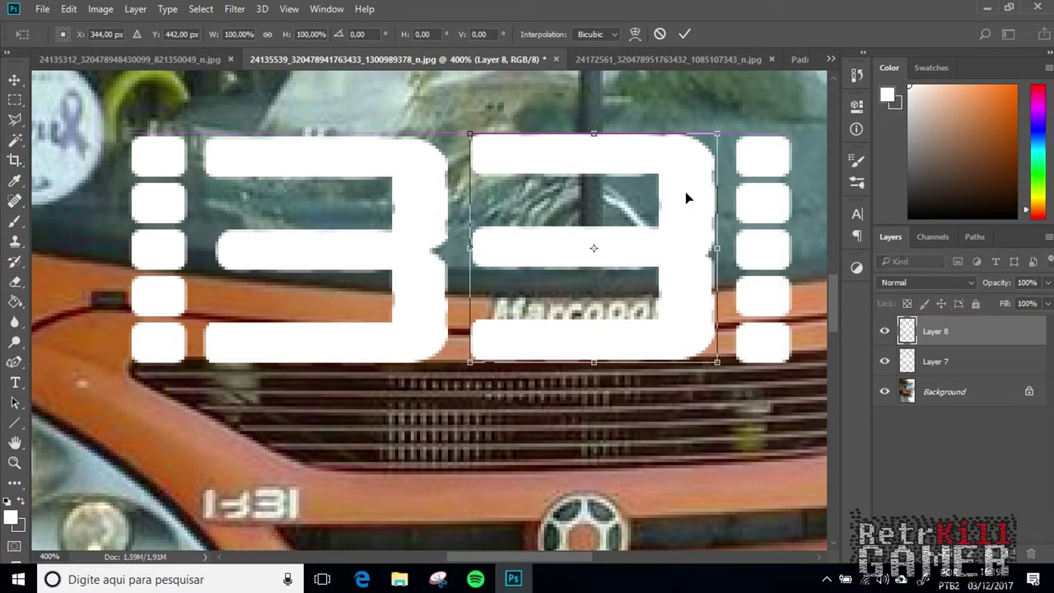
key("Return")
left_click(938, 360, "shift")
right_click(939, 361)
left_click(670, 522)
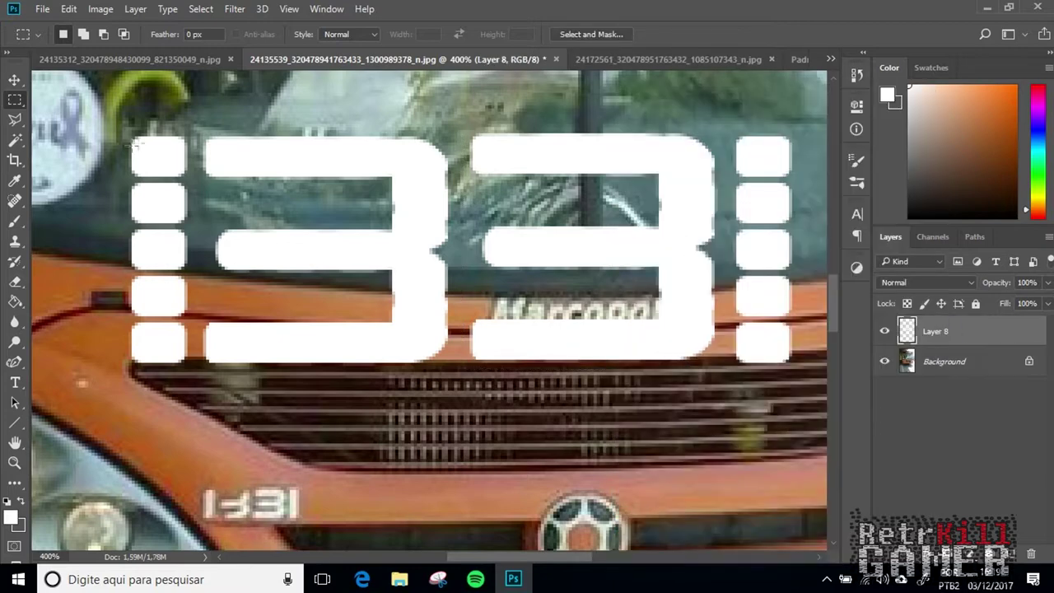
Copy the blocks of the first 1 and transform the copy to close the gaps into a solid stroke.
left_click_drag(130, 134, 159, 355)
key("ctrl+j")
key("ctrl+t")
key("Return")
key("ctrl+t")
key("Return")
Duplicate the solid 1 for the last digit of the number.
right_click(939, 331)
left_click(670, 158)
key("ctrl+minus")
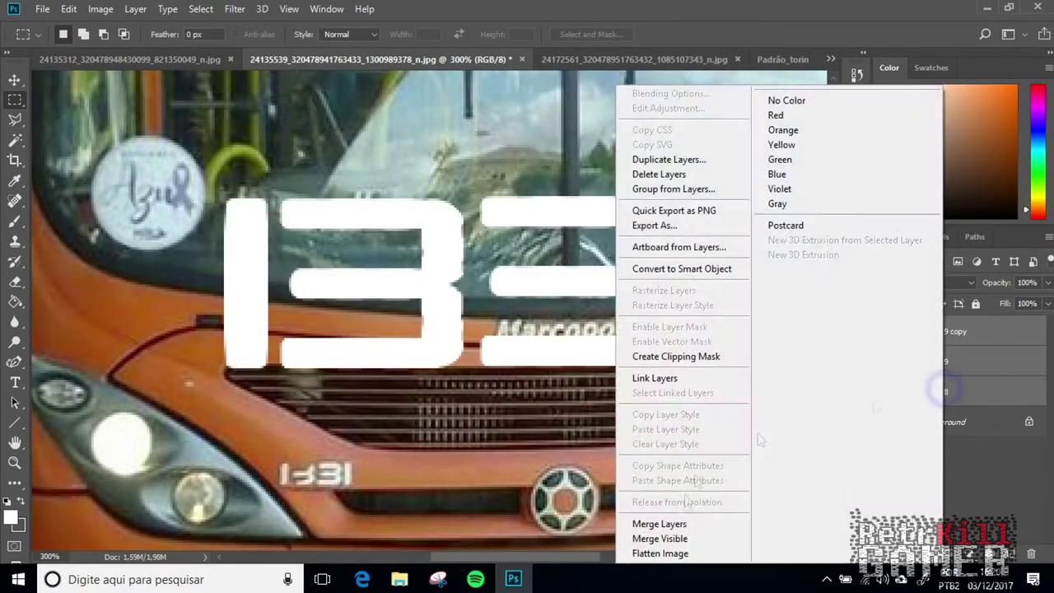
Merge the digit layers into one layer and rename it Numero.
left_click(632, 522)
double_click(944, 331)
type("Numero")
key("Return")
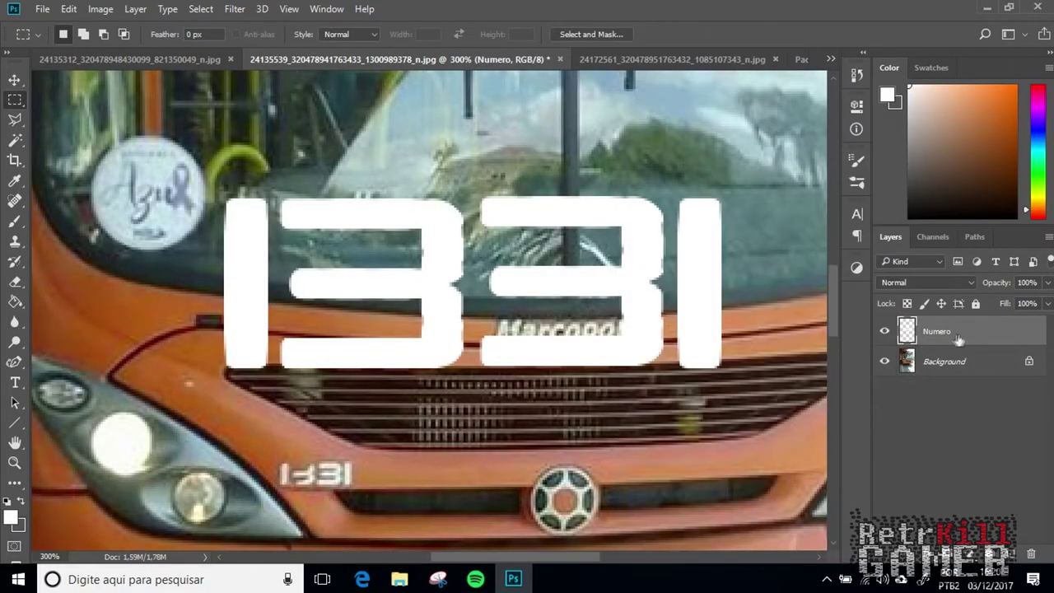
Copy the Numero layer into Padrão_torino_pontaGrossa.psd and name the new layer Numero.
left_click_drag(937, 331, 469, 291)
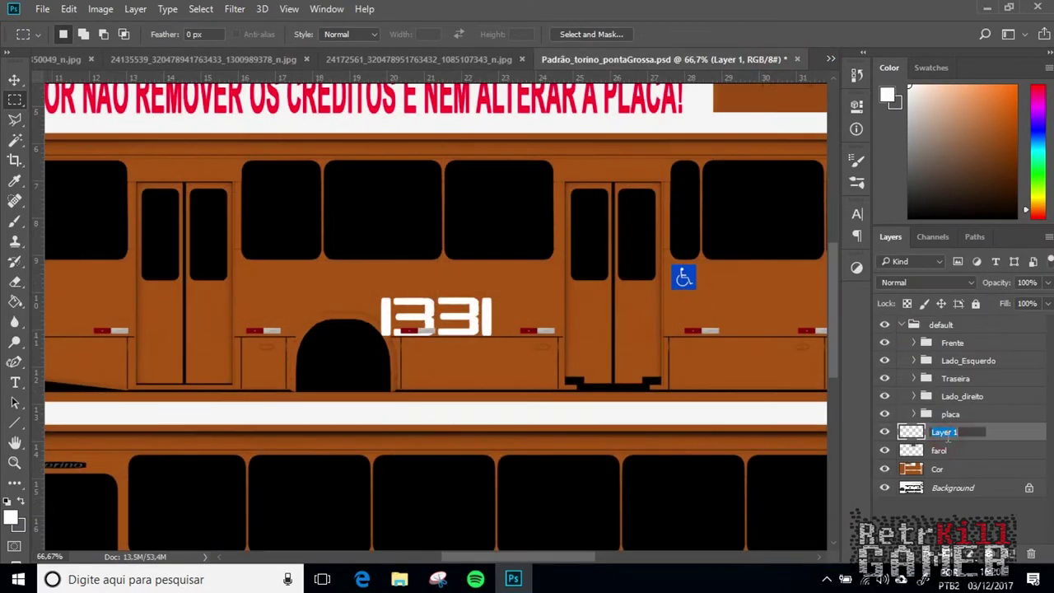
type("Numero")
key("Return")
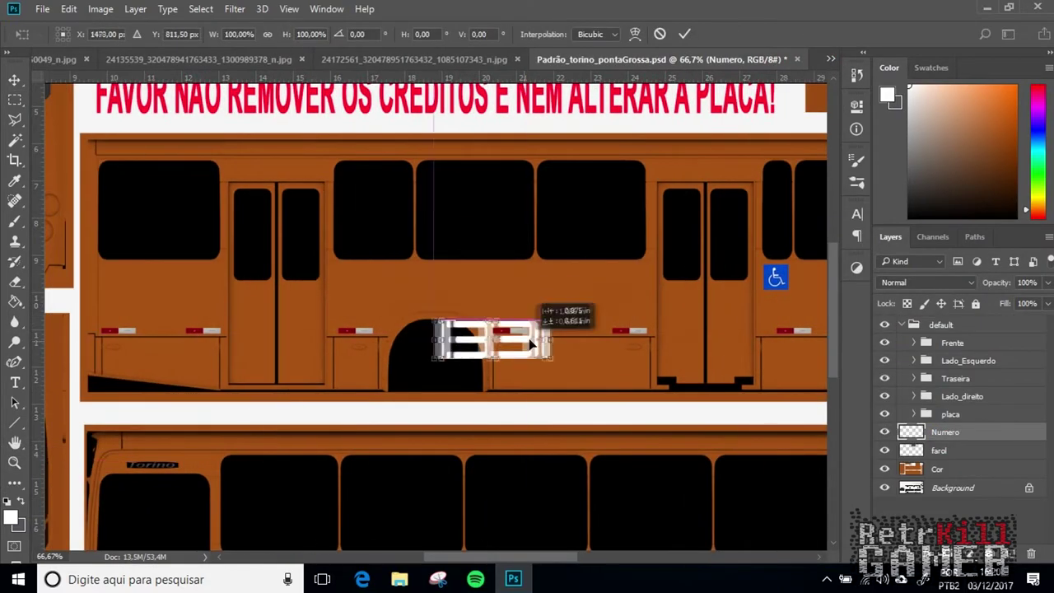
Create two duplicates of the Numero layer in the bus template.
right_click(947, 433)
left_click(683, 94)
key("Return")
right_click(955, 436)
left_click(683, 94)
key("Return")
Rename the three number layers F_numero, T_numero and LD_numero, from the lowest to the highest.
double_click(935, 470)
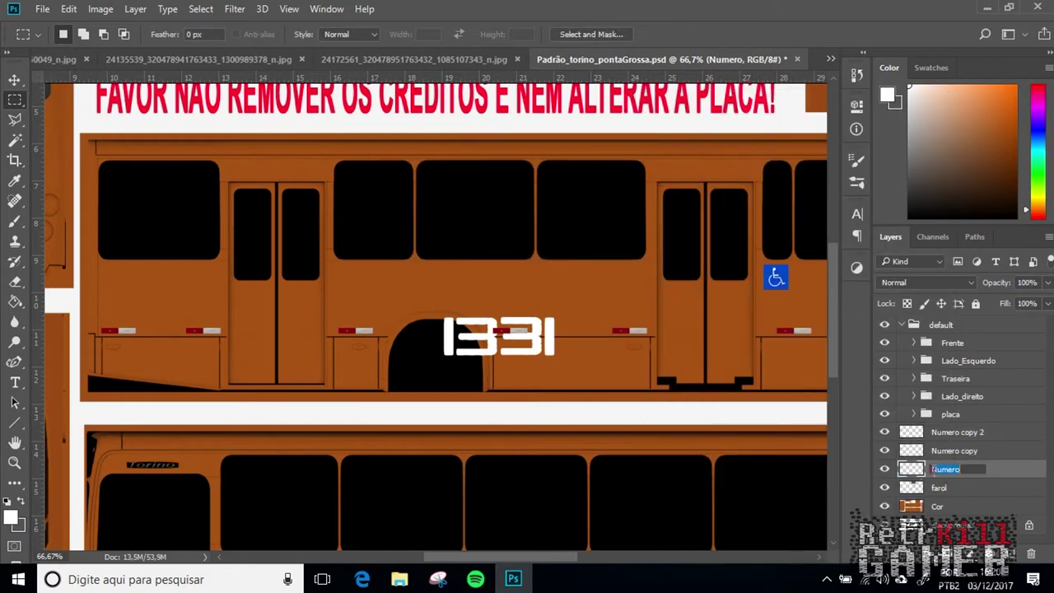
type("F_numero")
double_click(959, 450)
type("T_")
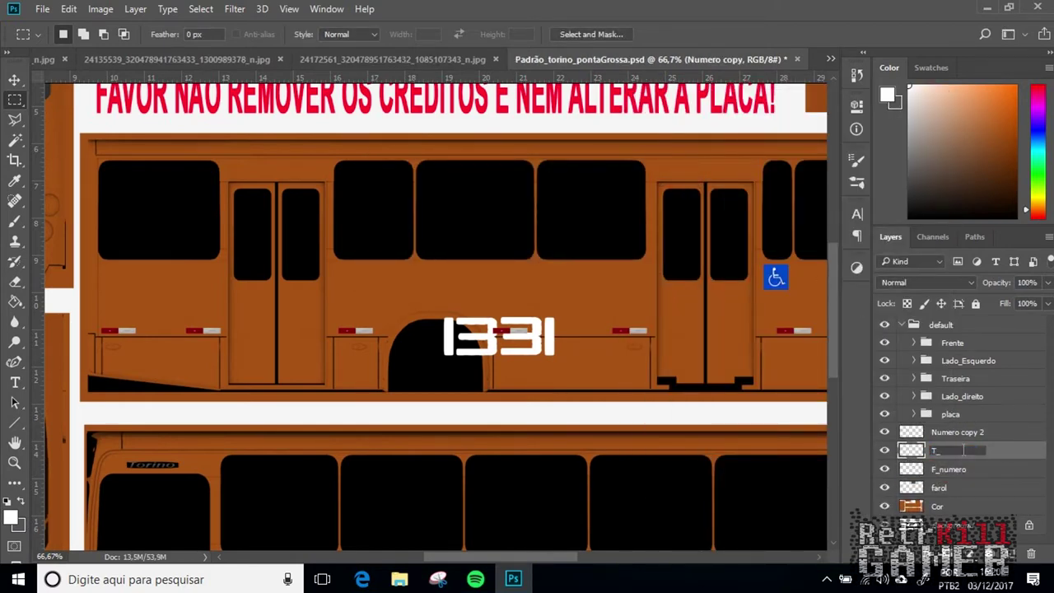
type("numero")
double_click(957, 432)
type("LD_numero")
key("Return")
Duplicate the LD_numero layer and rename the copy LE_numero.
right_click(960, 436)
left_click(663, 159)
key("Return")
double_click(960, 433)
type("LE_numero")
key("Return")
Hide LE_numero, LD_numero and T_numero, and move the F_numero number toward the bus front view.
left_click_drag(884, 433, 886, 470)
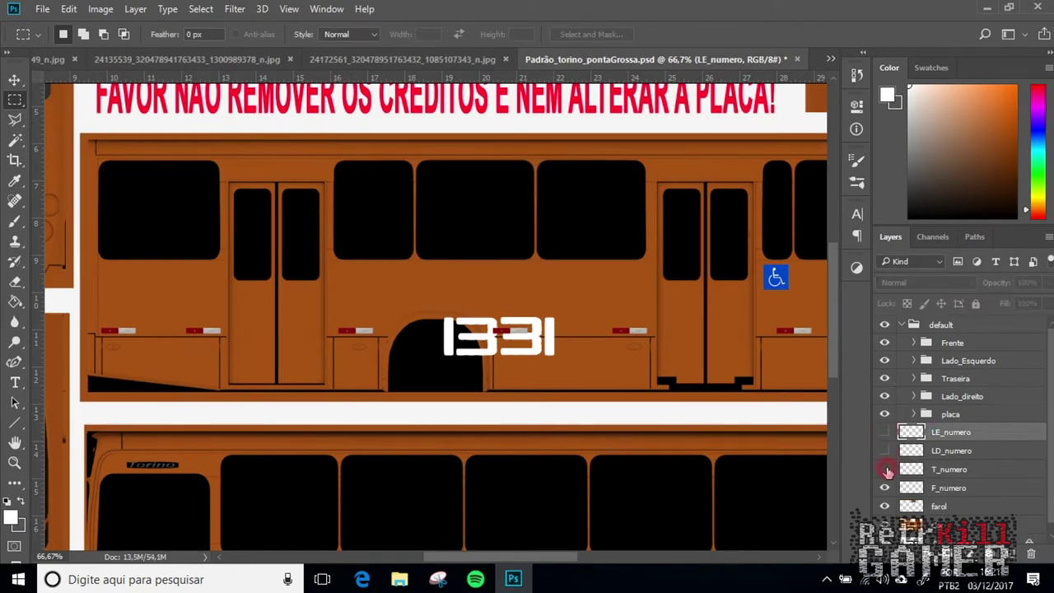
left_click(953, 488)
key("ctrl+t")
left_click_drag(502, 337, 343, 464)
key("Return")
Scale down the F_numero number and position it on the bus front below the windshield.
key("ctrl+plus")
key("ctrl+plus")
key("ctrl+plus")
scroll(440, 379, "down", 8)
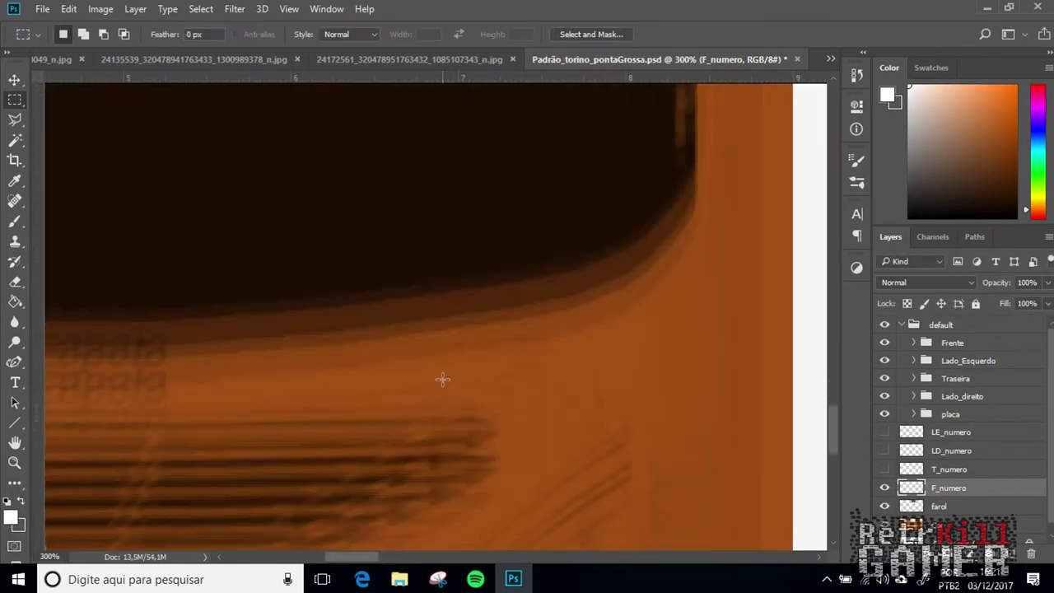
scroll(377, 367, "left", 8)
key("ctrl+t")
left_click_drag(376, 367, 320, 315)
left_click_drag(715, 430, 343, 302)
left_click_drag(317, 276, 516, 330)
left_click_drag(491, 332, 496, 336)
key("Return")
key("ctrl+minus")
key("ctrl+minus")
key("ctrl+minus")
Examine the reference bus photos for the fleet number's size and position on the rear and sides.
left_click(431, 56)
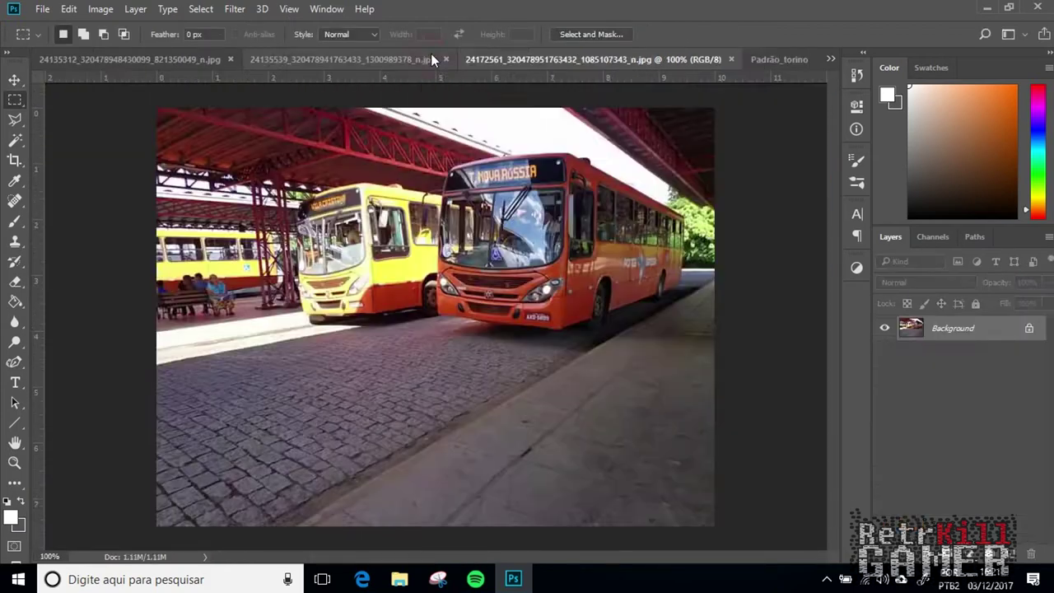
left_click(169, 60)
left_click(831, 59)
left_click(665, 94)
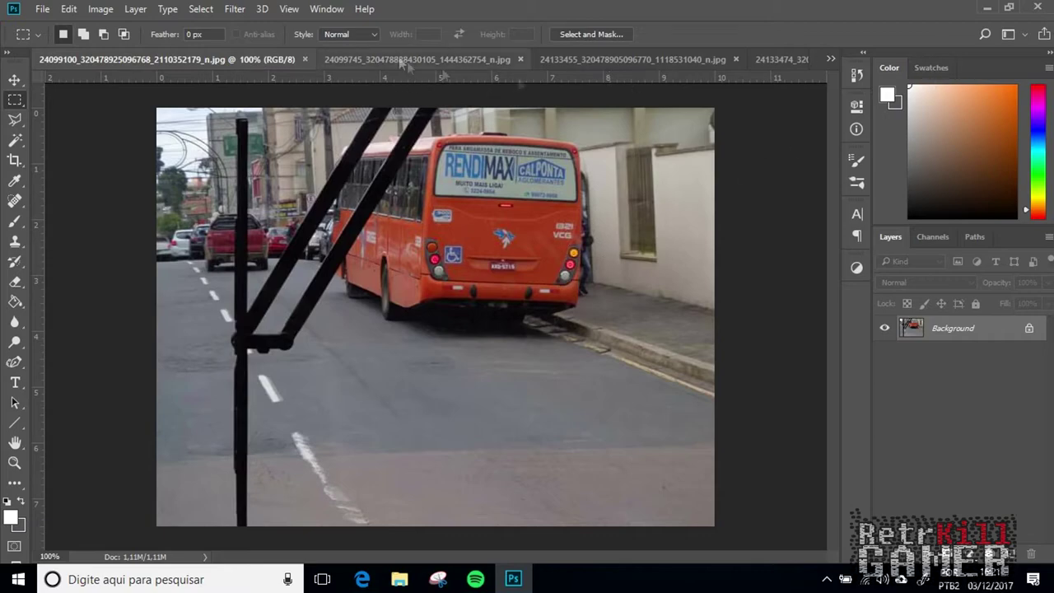
left_click(830, 58)
left_click(642, 285)
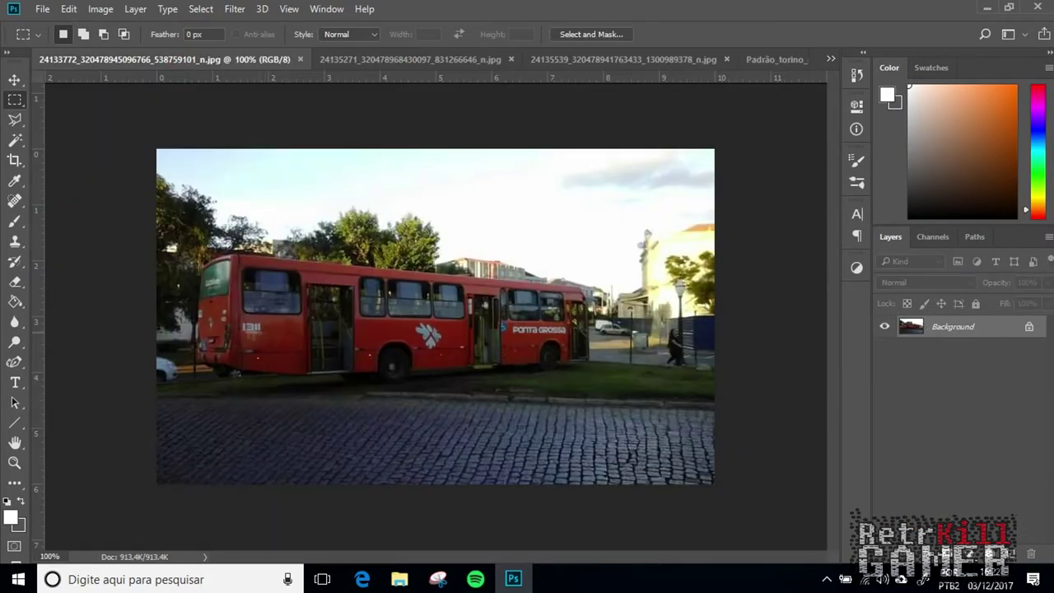
left_click(830, 59)
left_click(659, 84)
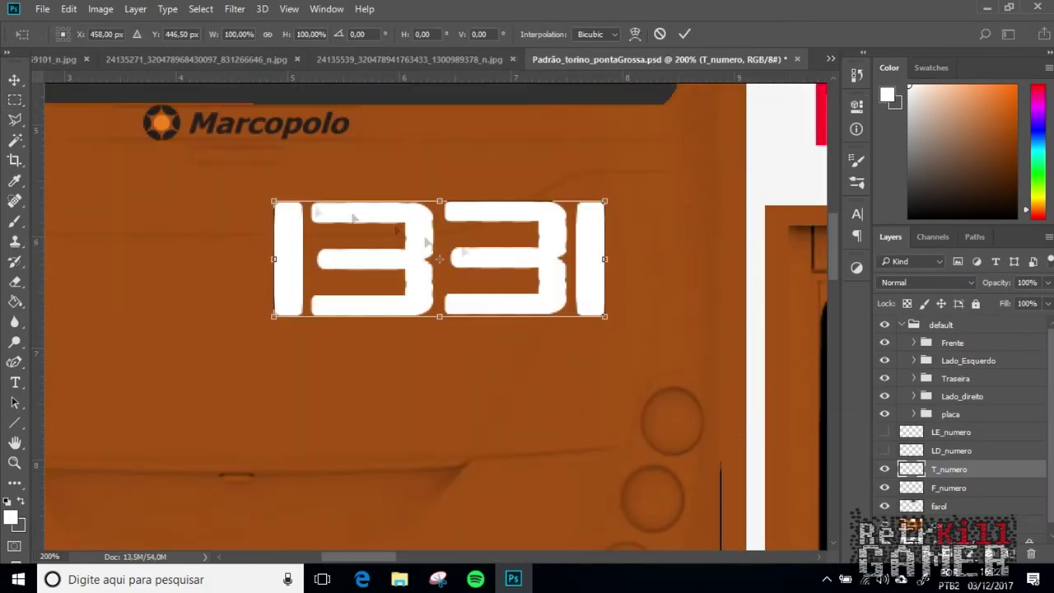
Scale down the T_numero number and place it on the rear panel, below and to the right of the Marcopolo logo.
left_click_drag(276, 292, 635, 237)
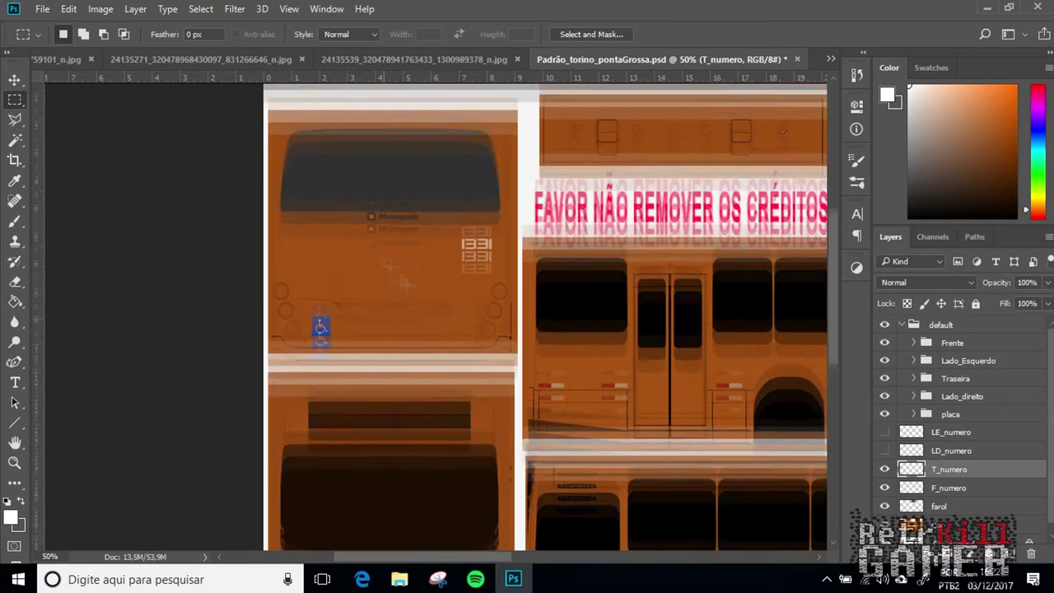
scroll(412, 283, "up", 2)
scroll(450, 285, "down", 1)
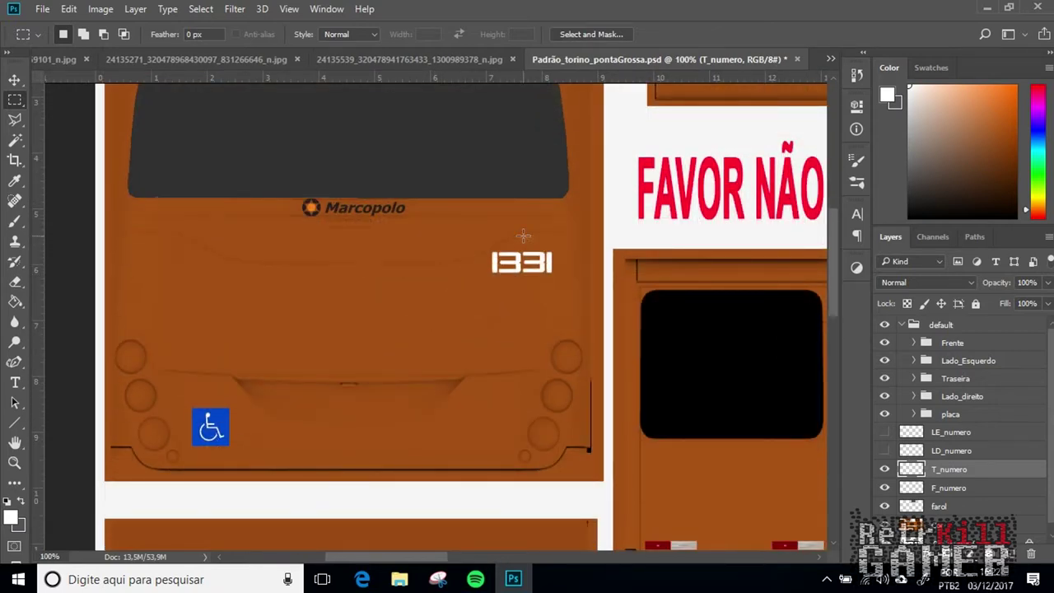
Shrink the T_numero number slightly more on the bus rear panel.
key("ctrl+t")
key("ctrl+plus")
key("ctrl+plus")
left_click_drag(486, 262, 613, 185)
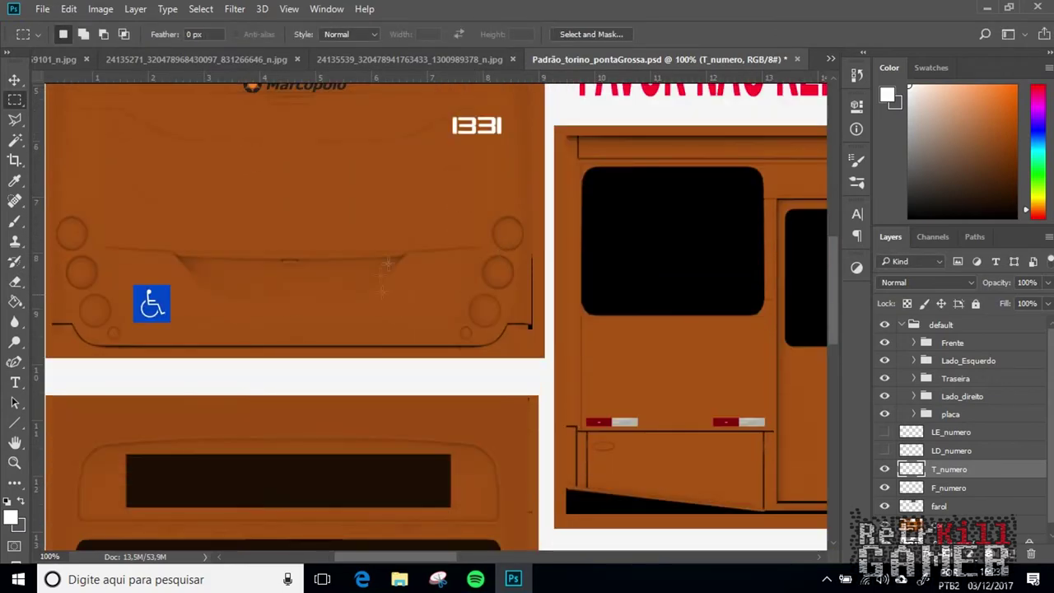
scroll(336, 273, "up", 3)
scroll(494, 299, "down", 7)
scroll(967, 359, "down", 1)
Fill a Magic Wand selection of the front windshield on the Background layer with the foreground colour.
left_click(954, 534)
key("w")
scroll(445, 393, "down", 2)
left_click(449, 397)
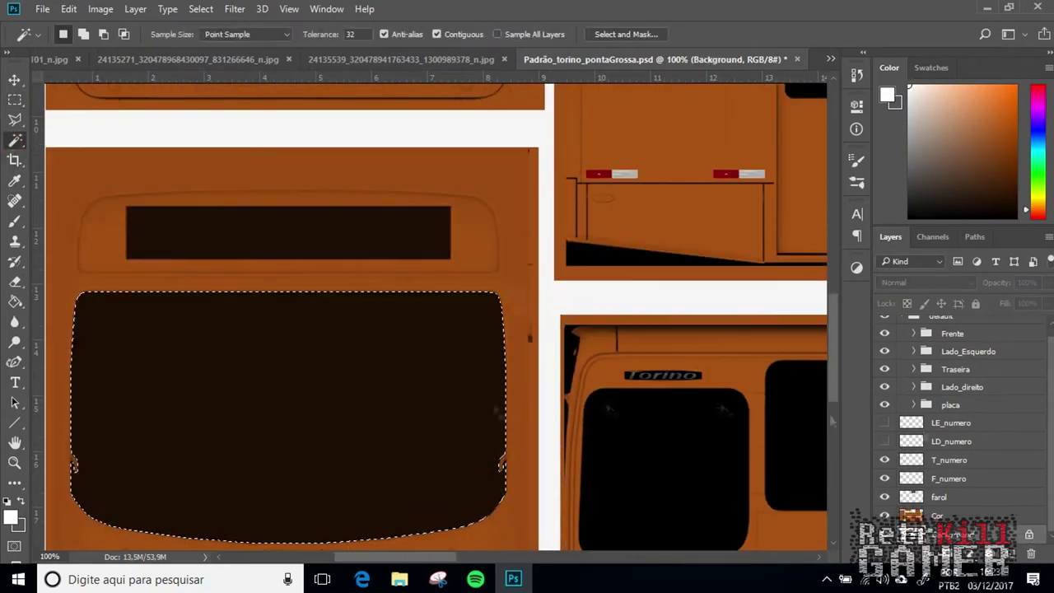
key("alt+BackSpace")
left_click(375, 231)
left_click(300, 229)
key("ctrl+d")
scroll(558, 212, "up", 5)
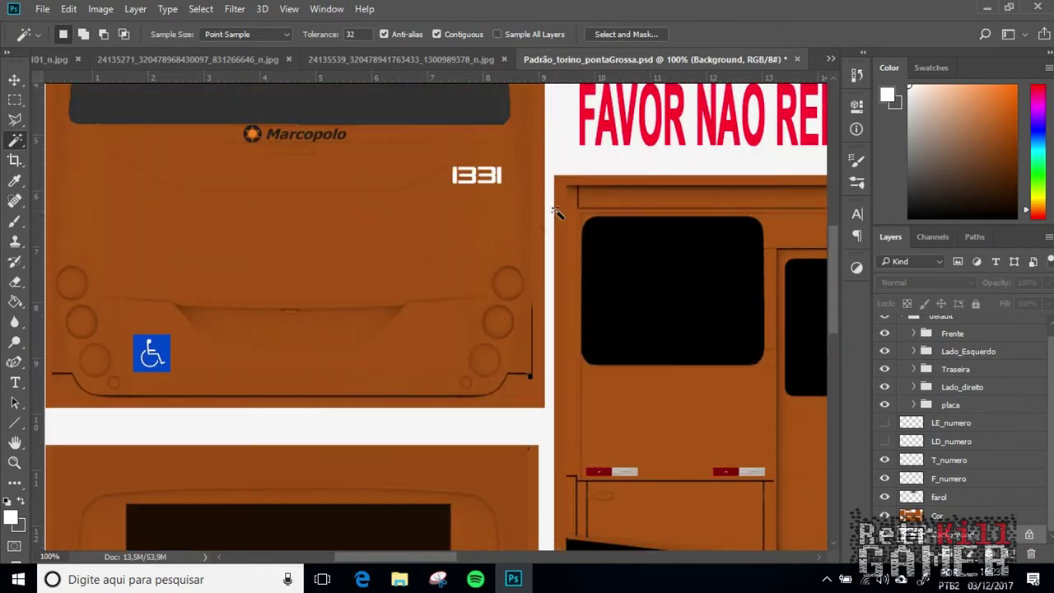
Show LD_numero and position its number on the bus's right side below the rearmost window.
left_click_drag(432, 555, 529, 569)
left_click(884, 443)
left_click(949, 443)
key("ctrl+t")
left_click_drag(577, 494, 270, 403)
key("Return")
Replace the LE_numero layer with a duplicate of LD_numero named LE_numero.
right_click(944, 424)
left_click(656, 175)
right_click(949, 432)
left_click(680, 163)
left_click(665, 159)
type("LE_numero")
key("Return")
Move the LE_numero number onto the bus's left side, below the rearmost windows.
key("ctrl+t")
left_click_drag(255, 410, 619, 496)
key("Return")
key("ctrl+minus")
key("ctrl+minus")
left_click_drag(630, 558, 606, 565)
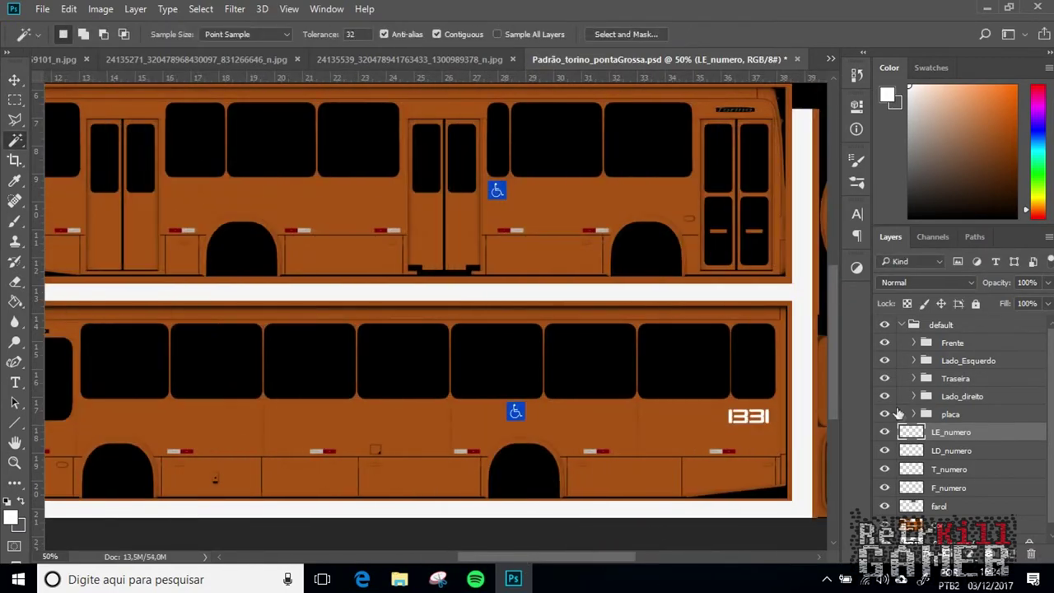
Group the layers from LE_numero down to Cor and name the group Ponta_Grossa.
left_click(955, 489, "shift")
scroll(953, 511, "down", 1)
left_click(941, 518, "shift")
left_click(991, 555)
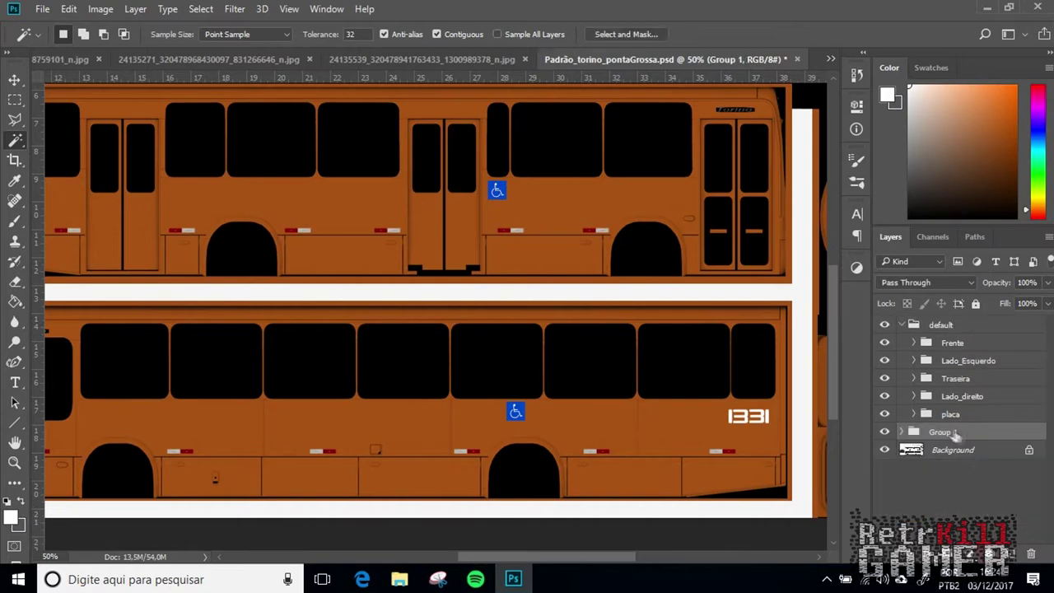
left_click(454, 59)
left_click(454, 59)
left_click(156, 61)
left_click(782, 65)
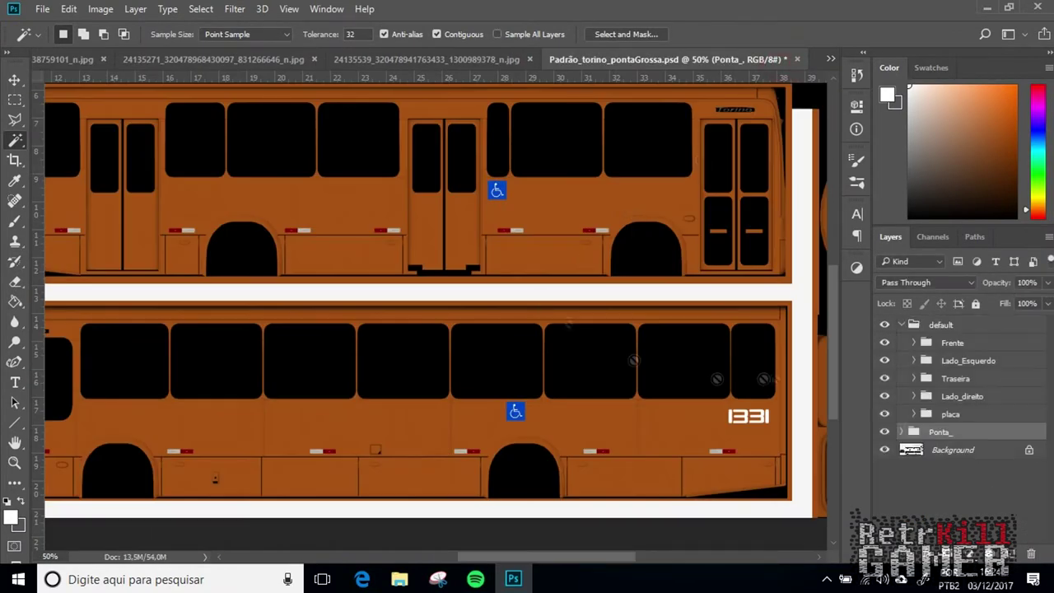
type("Grossa")
key("Return")
Collapse the default group, expand Ponta_Grossa and select its LE_numero layer.
left_click(900, 431)
scroll(936, 417, "down", 1)
scroll(930, 395, "up", 1)
left_click(901, 324)
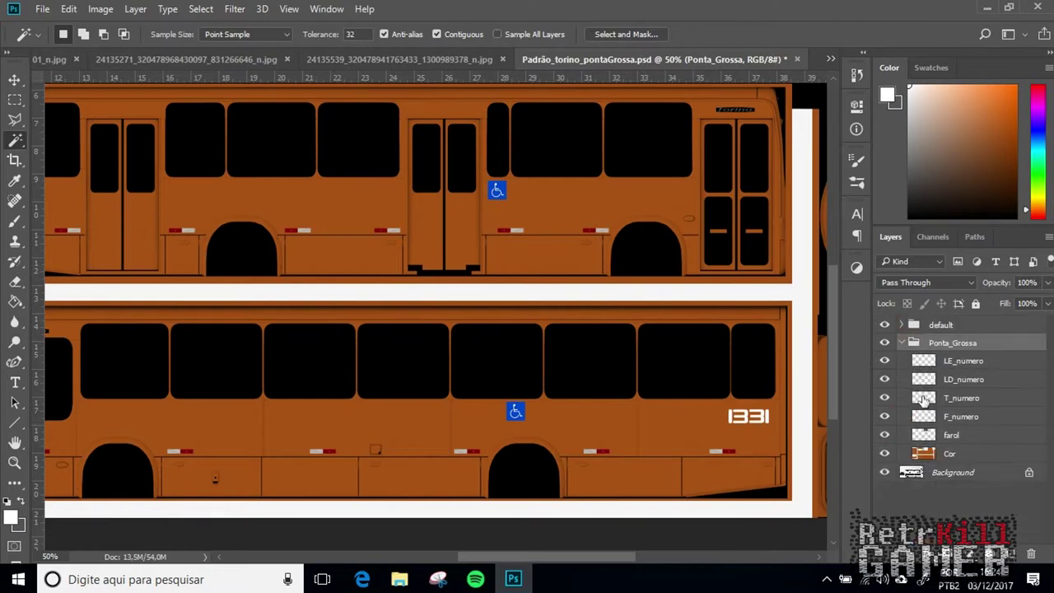
left_click_drag(588, 559, 502, 557)
scroll(642, 494, "up", 3)
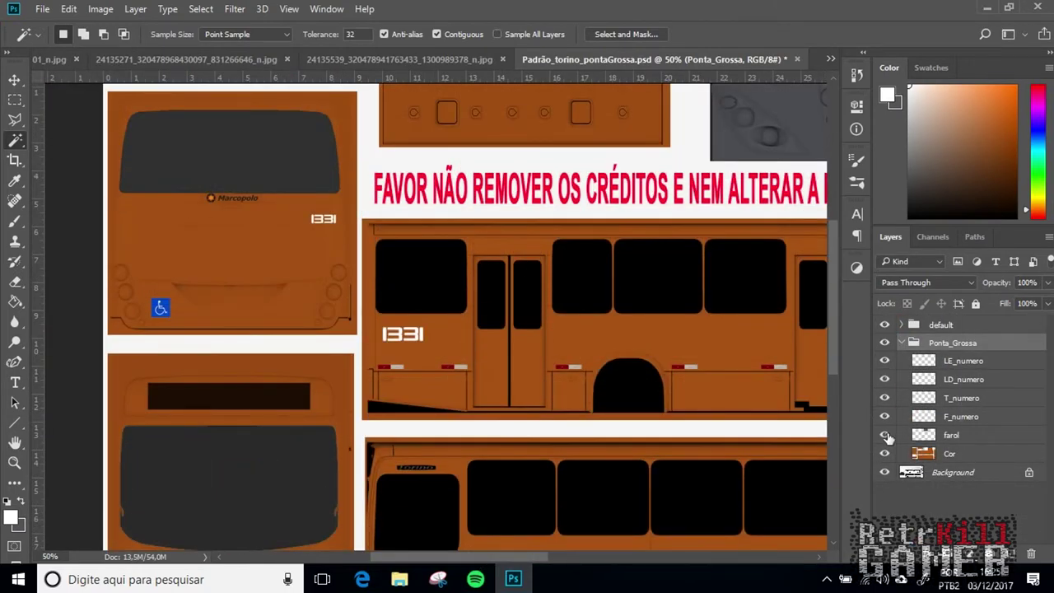
scroll(564, 487, "down", 2)
left_click(970, 360)
Review the numbers placed on the template and look through the open bus photos for a reference of the Ponta Grossa lettering.
scroll(974, 424, "down", 2)
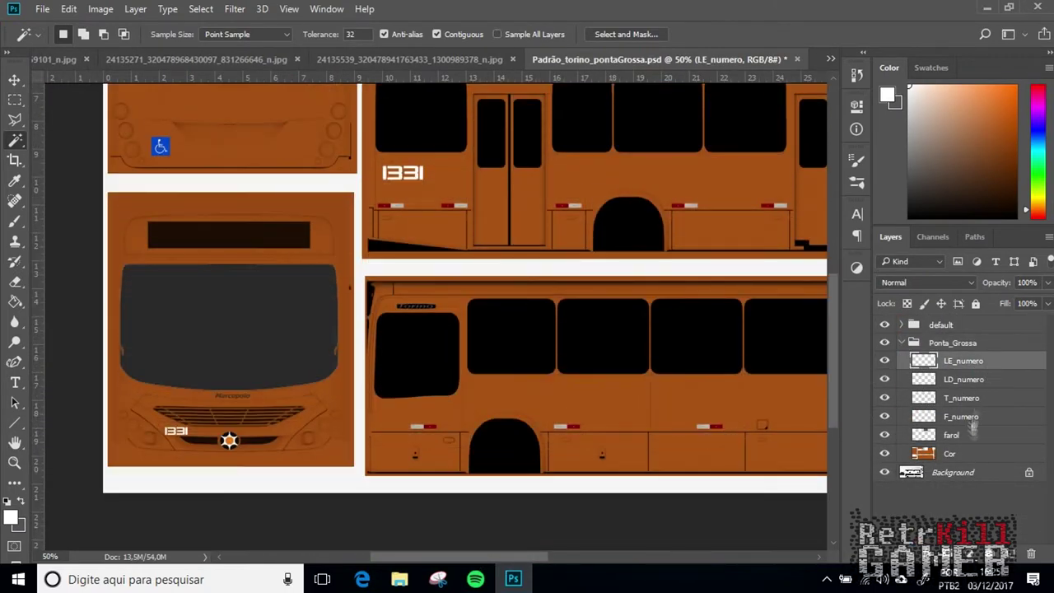
scroll(512, 487, "right", 5)
scroll(558, 494, "up", 3)
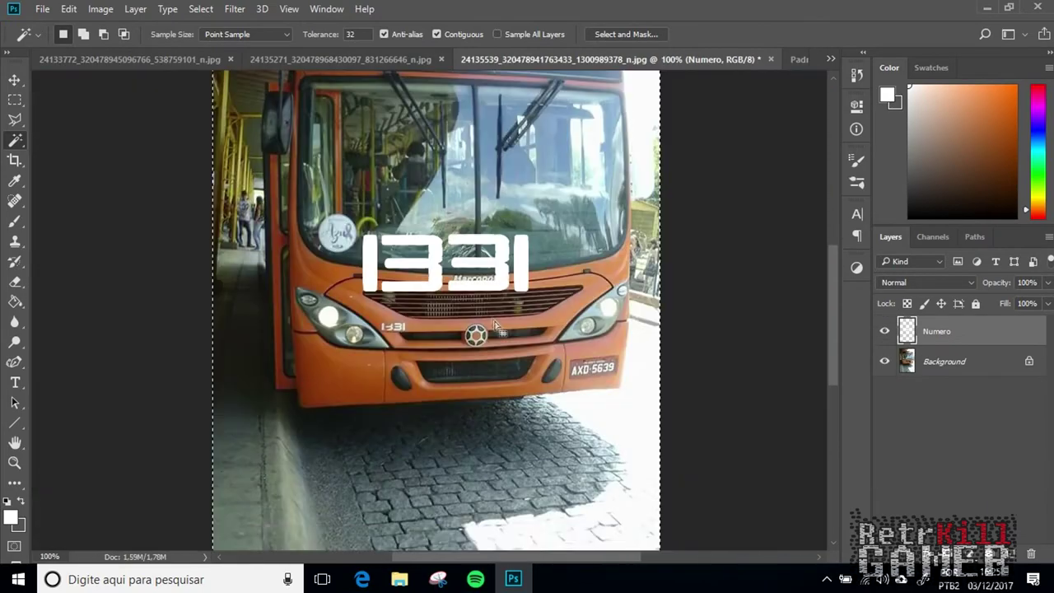
scroll(496, 326, "up", 1)
key("ctrl+plus")
key("ctrl+plus")
left_click(155, 61)
left_click(461, 61)
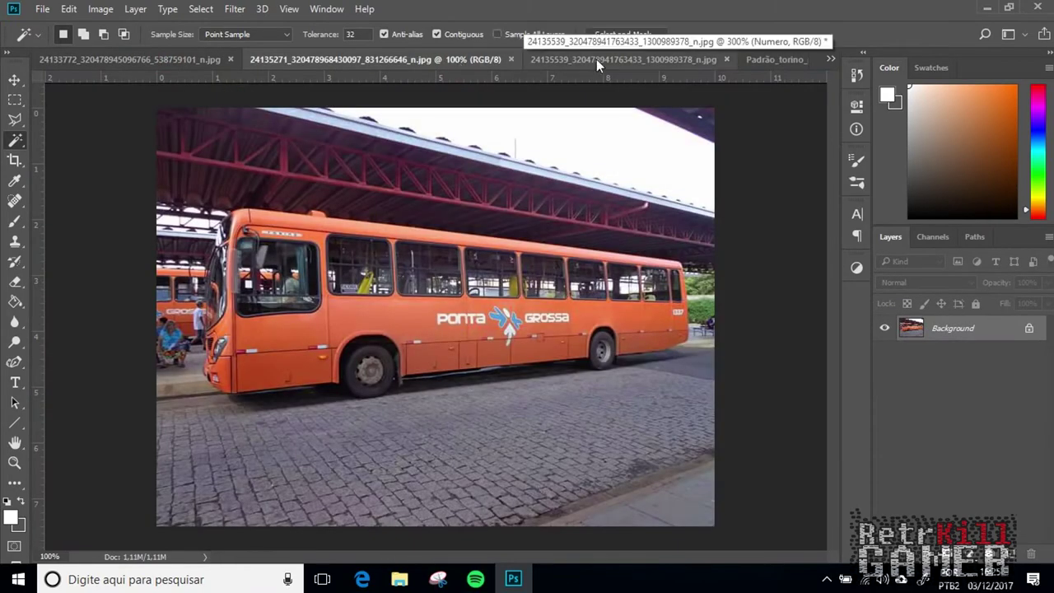
left_click(591, 60)
left_click(769, 59)
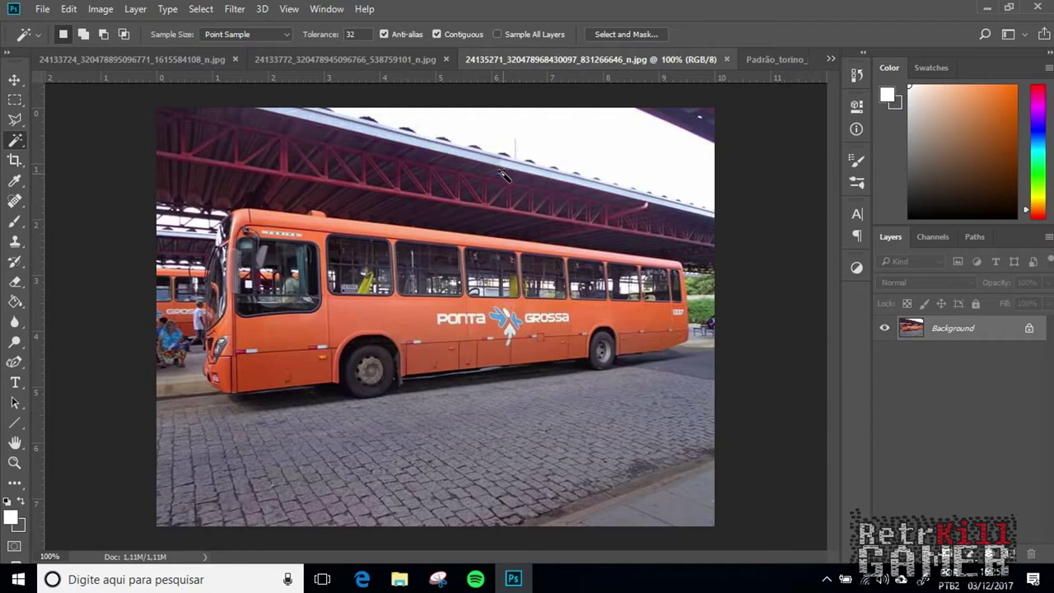
left_click(393, 59)
left_click(129, 59)
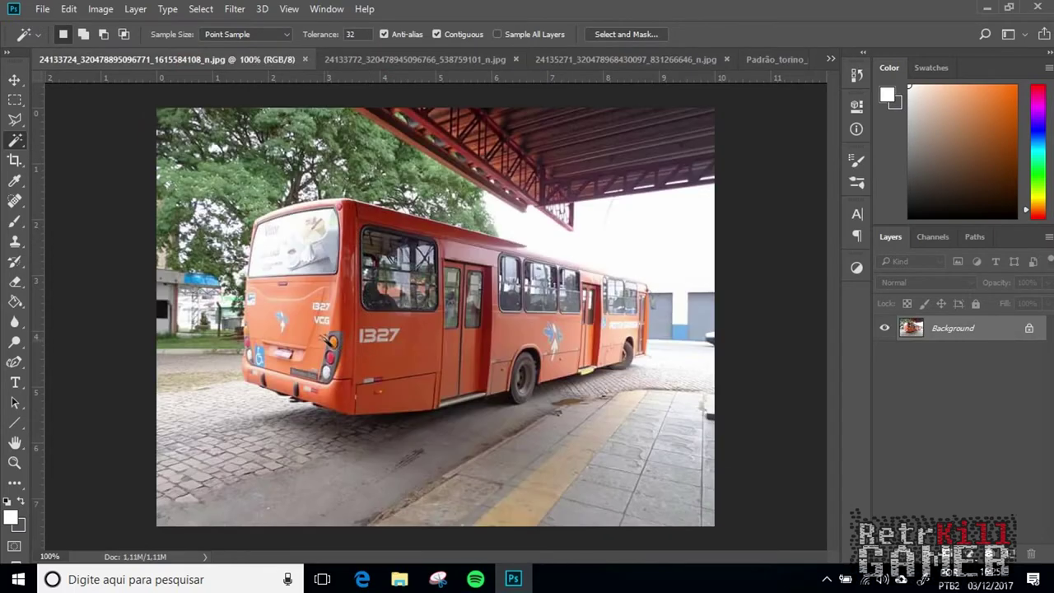
left_click(830, 59)
left_click(733, 63)
left_click(349, 59)
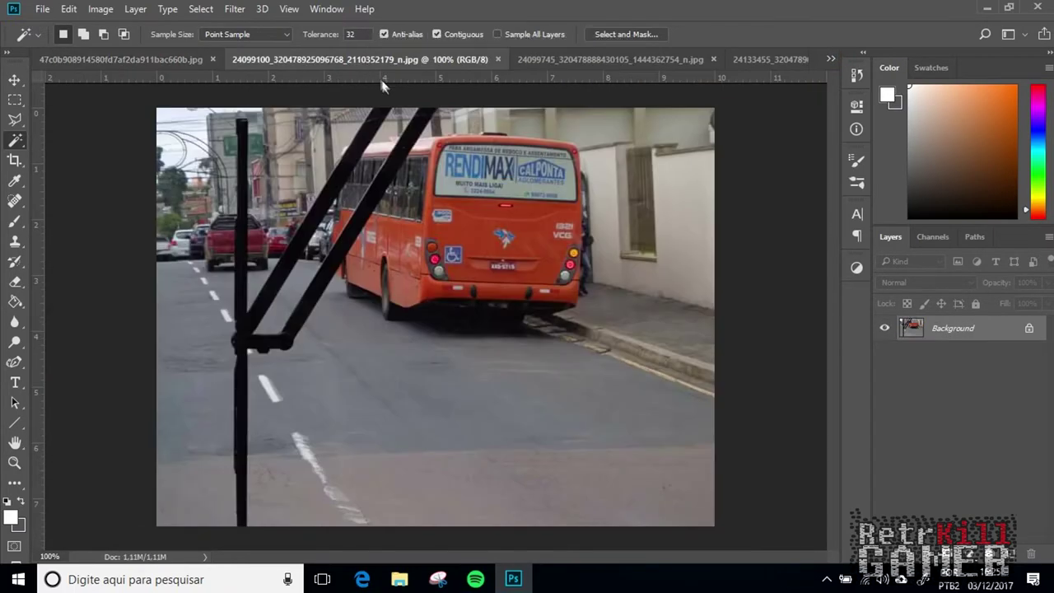
Outline the bus in the side-view photo 24099745 with the Polygonal Lasso, leaving out the wheels, and copy it.
left_click(566, 65)
key("l")
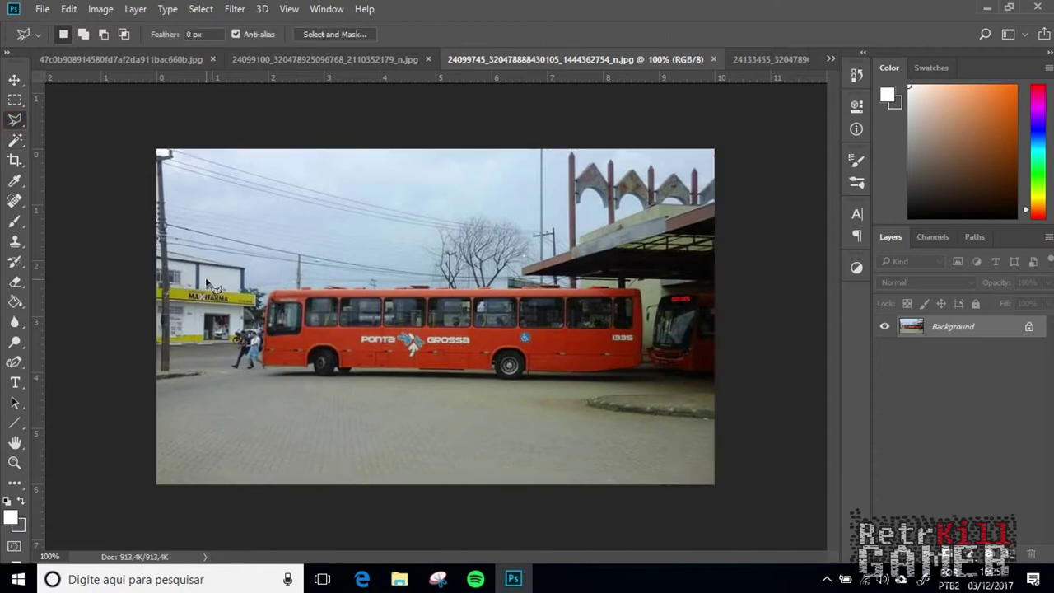
key("ctrl+plus")
left_click(109, 264)
left_click(674, 261)
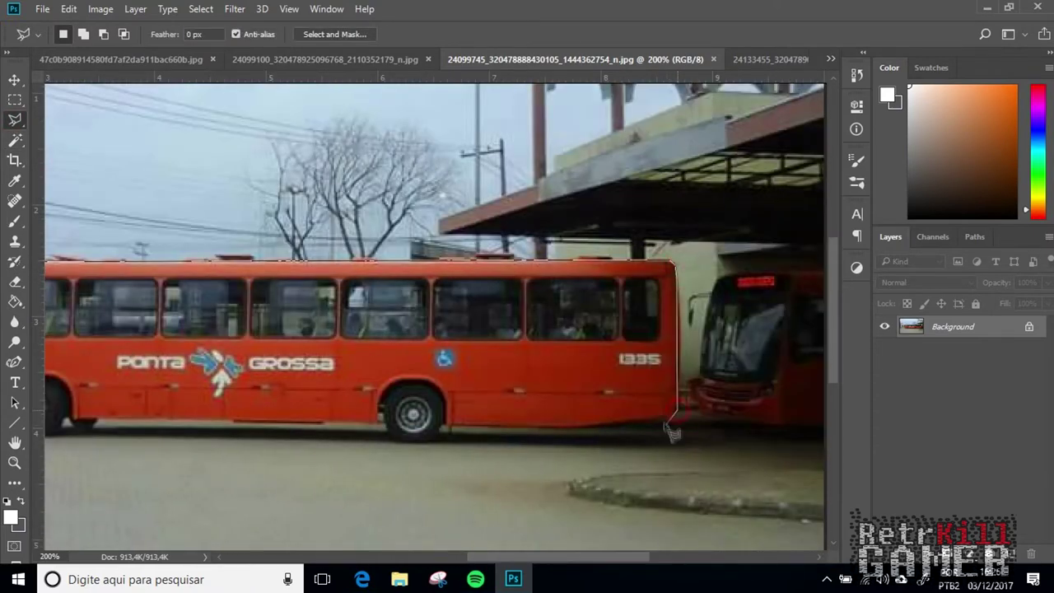
scroll(123, 389, "left", 3)
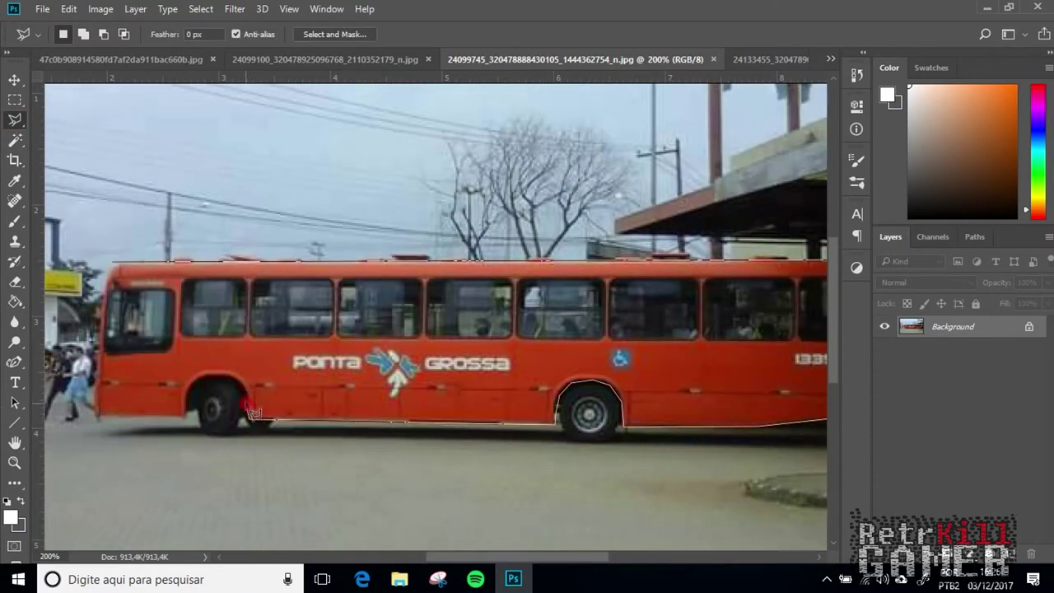
left_click(112, 263)
key("ctrl+c")
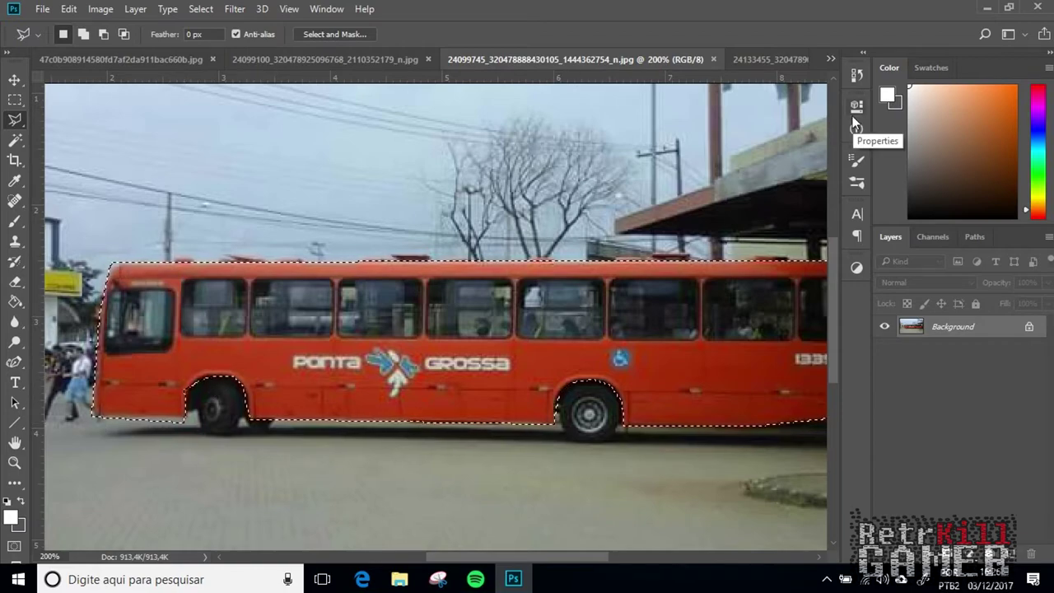
Close the photo, paste the copied bus into Padrão_torino_pontaGrossa.psd and scale it over the template's left side view.
key("ctrl+w")
left_click(831, 59)
left_click(666, 217)
key("ctrl+v")
key("ctrl+t")
key("ctrl+minus")
left_click_drag(447, 332, 212, 383)
left_click_drag(264, 396, 710, 501)
left_click_drag(713, 428, 694, 432)
mouse_move(654, 382)
left_mouse_down()
mouse_move(641, 388)
mouse_move(655, 394)
left_mouse_up()
left_click(685, 34)
Warp the pasted bus's upper front corner to fit the template's left side view.
key("ctrl+t")
left_click(635, 34)
left_click_drag(138, 357, 129, 352)
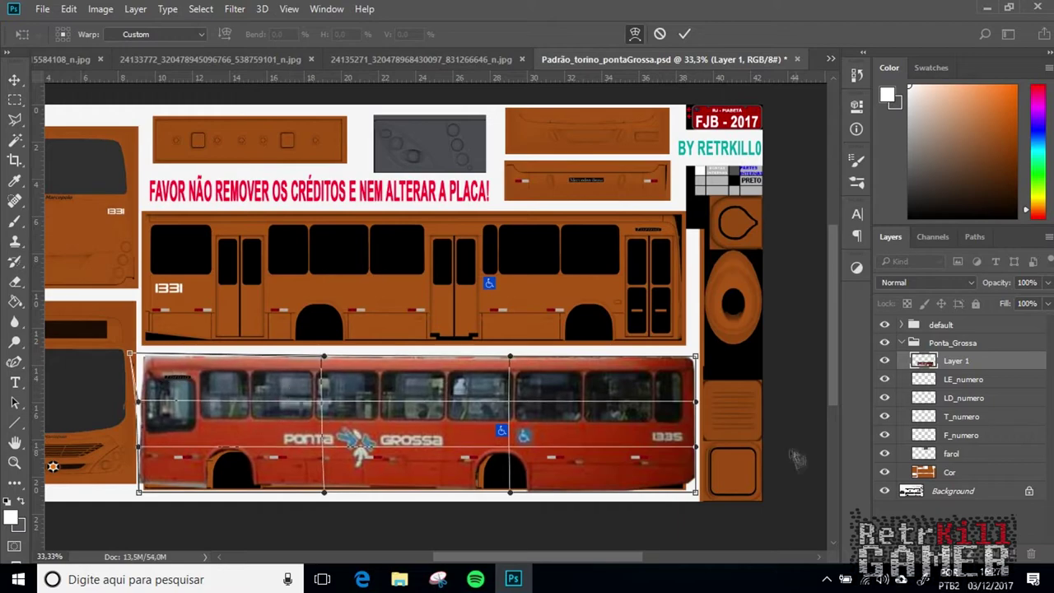
key("Return")
Outline the logo's upward arrow with the Polygonal Lasso and fill it with white on a new layer.
key("ctrl+plus")
scroll(219, 402, "down", 4)
key("ctrl+plus")
key("ctrl+plus")
scroll(423, 254, "left", 5)
key("ctrl+plus")
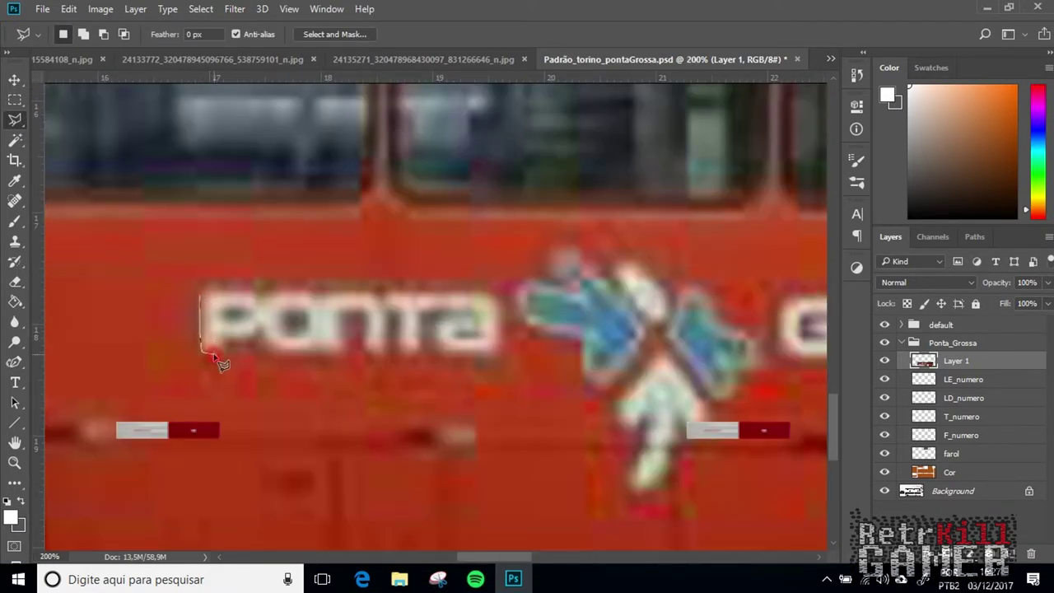
scroll(527, 449, "right", 3)
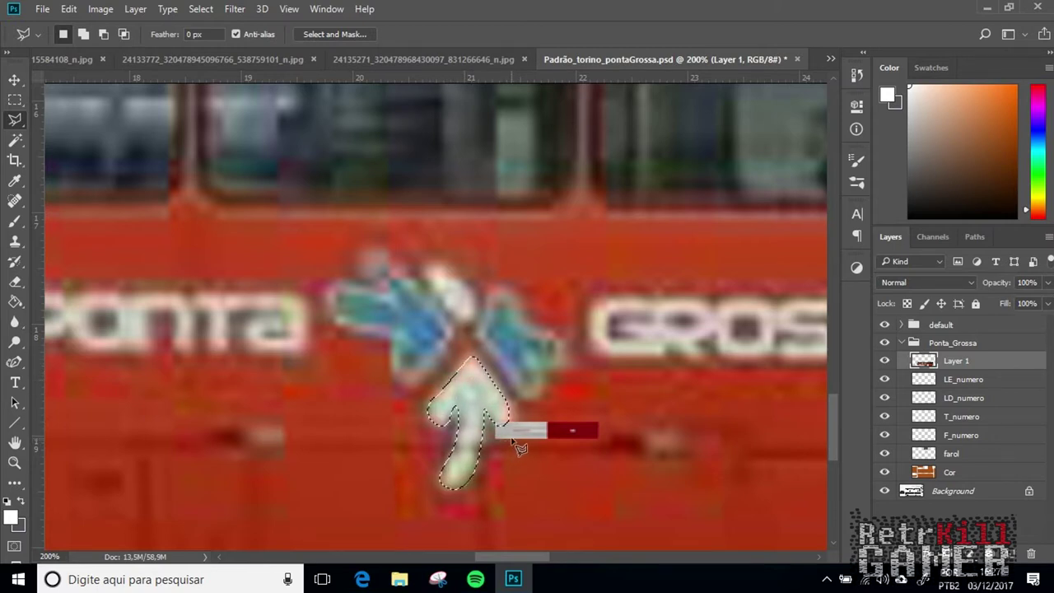
scroll(463, 416, "up", 1)
key("ctrl+shift+alt+n")
key("g")
left_click(462, 408)
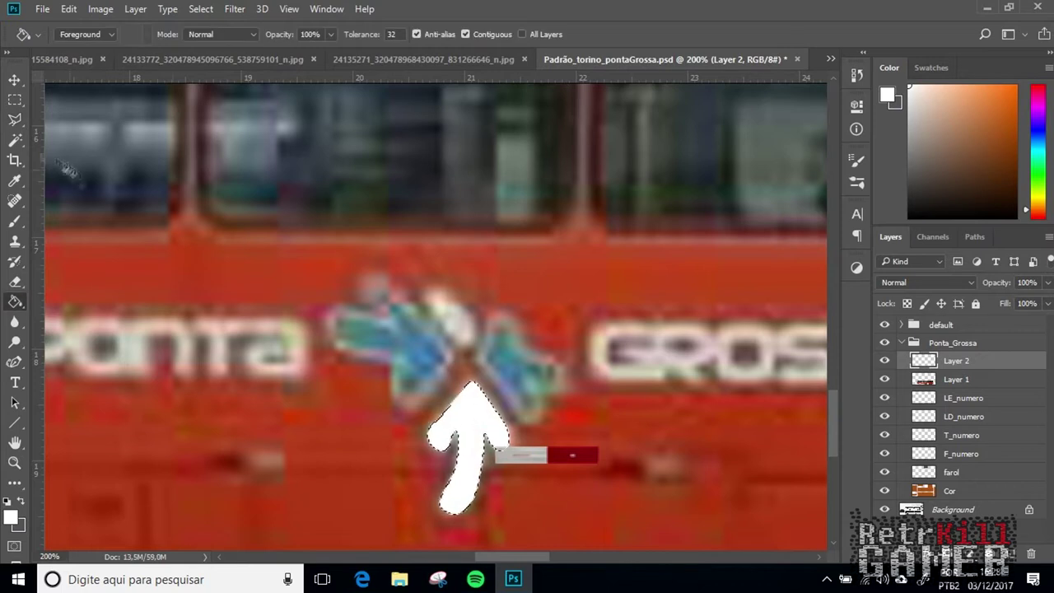
Outline the logo's larger blue shape beside PONTA and fill it on a new layer with blue sampled from the photo.
key("l")
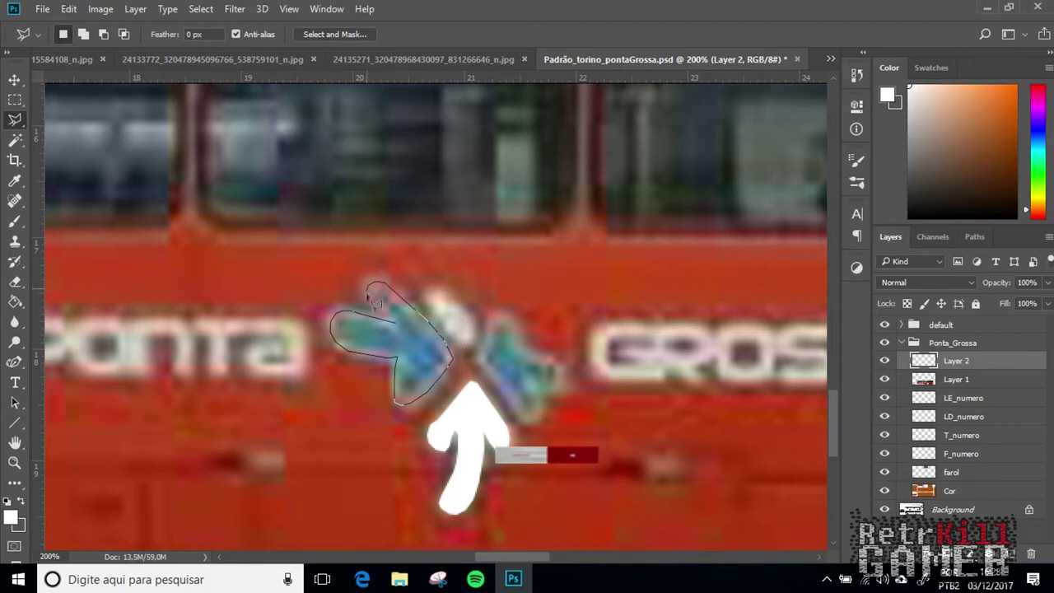
left_click_drag(410, 334, 410, 334)
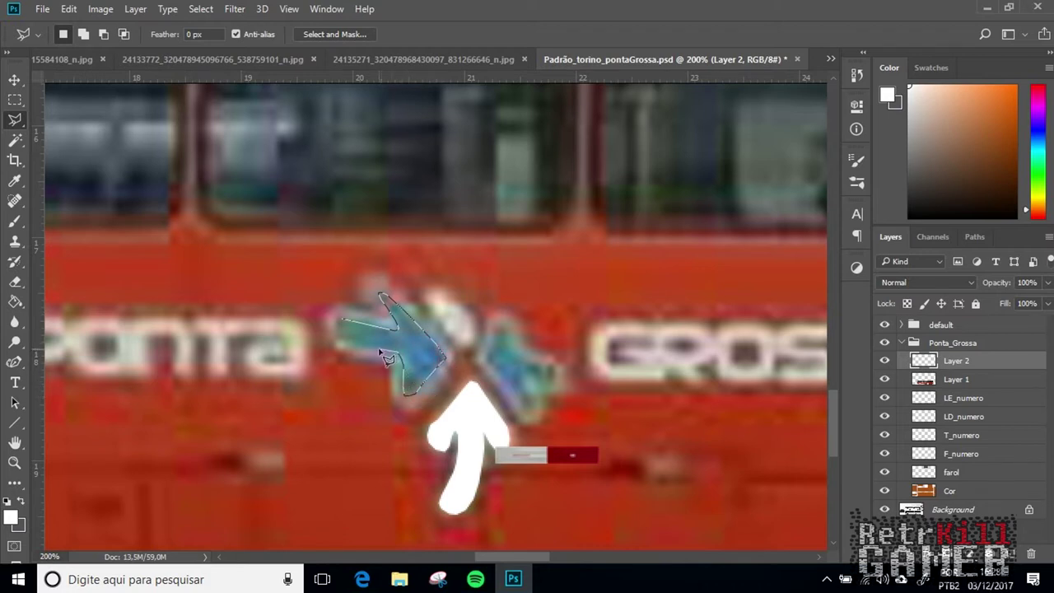
left_click(344, 341)
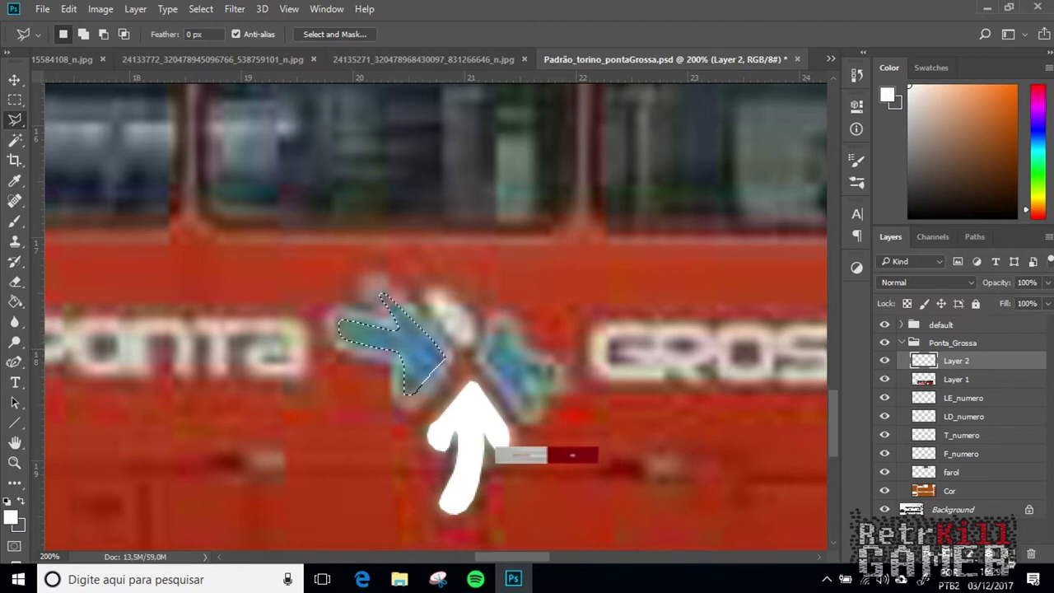
left_click(1009, 553)
left_click(14, 180)
left_click(423, 353)
left_click(15, 301)
left_click(415, 350)
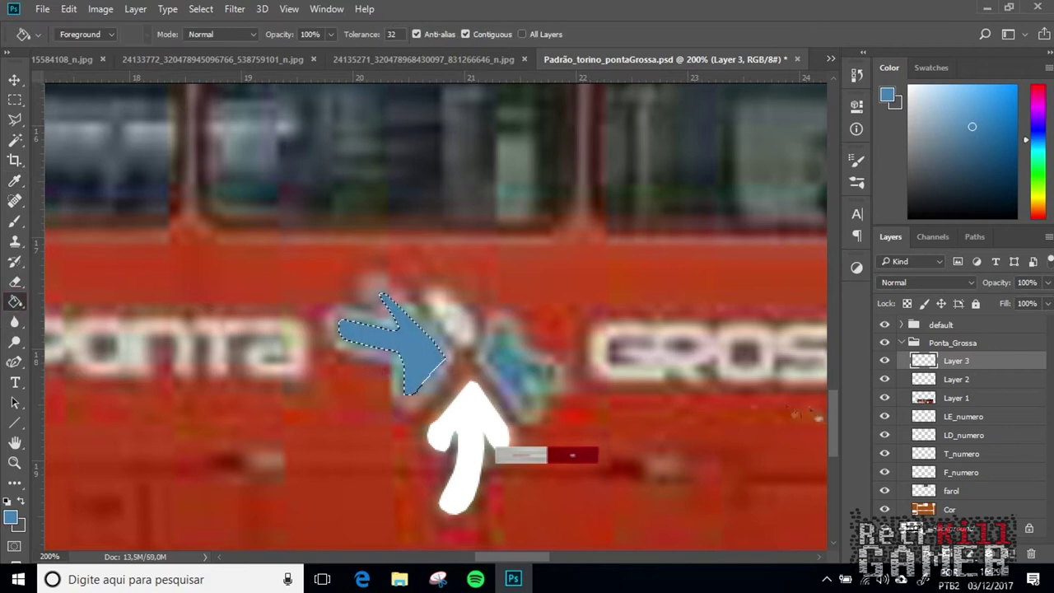
Outline the logo's smaller blue shape beside GROSSA and fill it with the same blue.
left_click(15, 119)
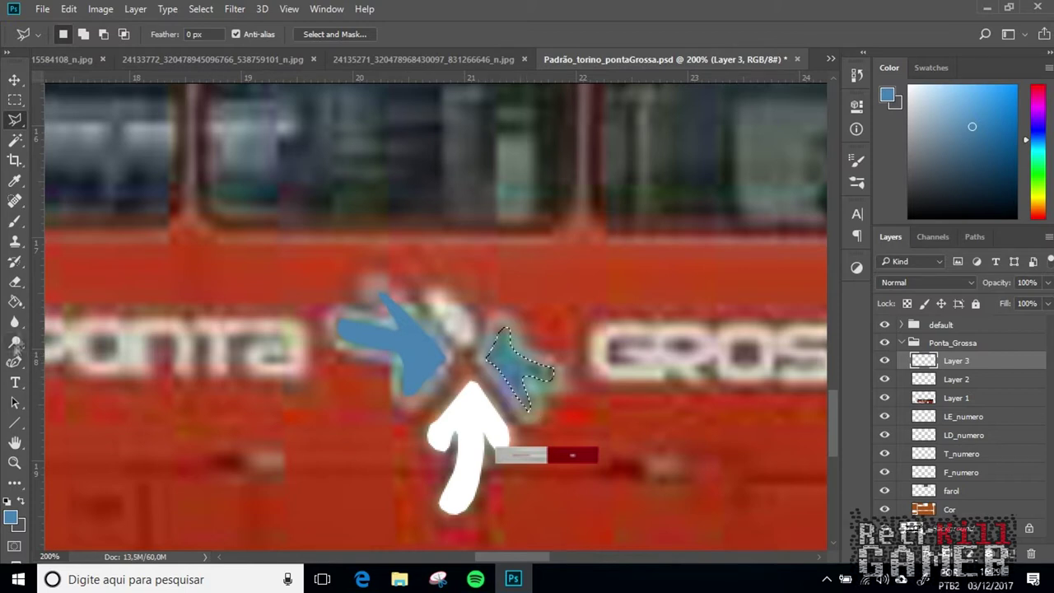
left_click(14, 302)
left_click(508, 363)
Outline the logo's white oval between the blue shapes on Layer 2 and fill it with white sampled from the arrow.
left_click(942, 382)
left_click(15, 119)
left_click(426, 296)
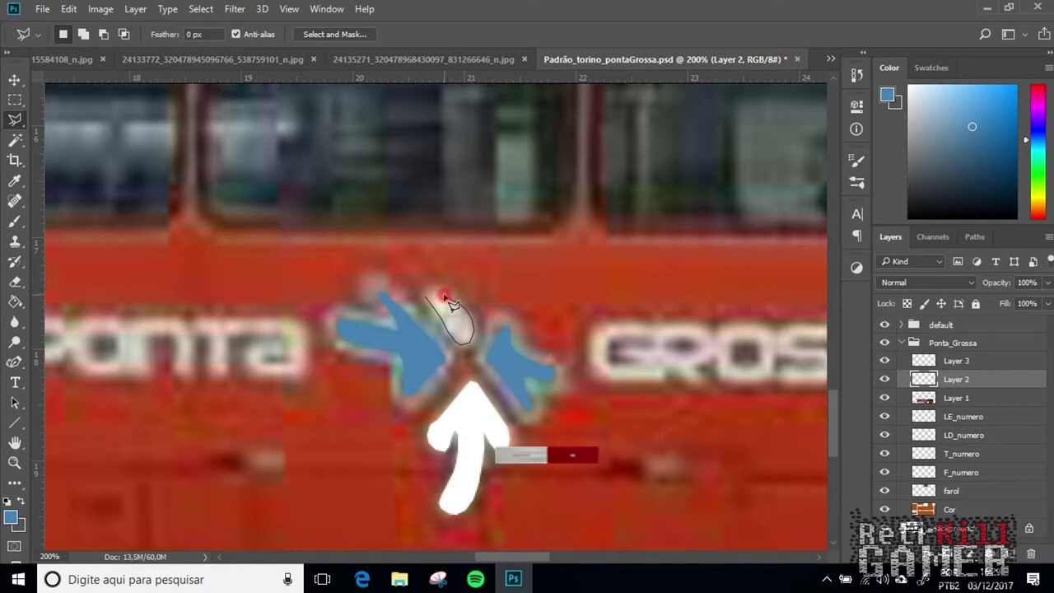
left_click(15, 180)
left_click(471, 416)
left_click(15, 301)
left_click(458, 326)
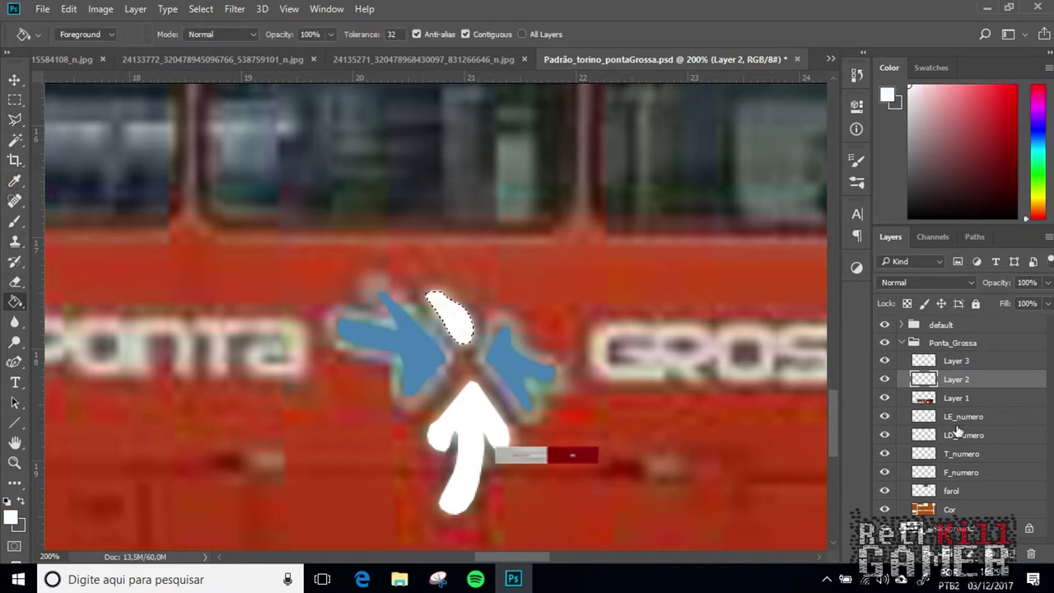
Add a white Stroke layer style to Layer 3 with size 4 px, Outside position and 81% opacity.
right_click(956, 362)
left_click(700, 96)
left_click(458, 235)
left_click_drag(764, 208, 752, 215)
left_click_drag(693, 156, 695, 162)
left_click(713, 172)
left_click(719, 196)
left_click(715, 172)
left_click(718, 202)
left_click(715, 172)
Try different blend modes for the Layer 3 stroke, lower its opacity further and apply the layer style.
left_click(713, 185)
key("Tab")
key("Down")
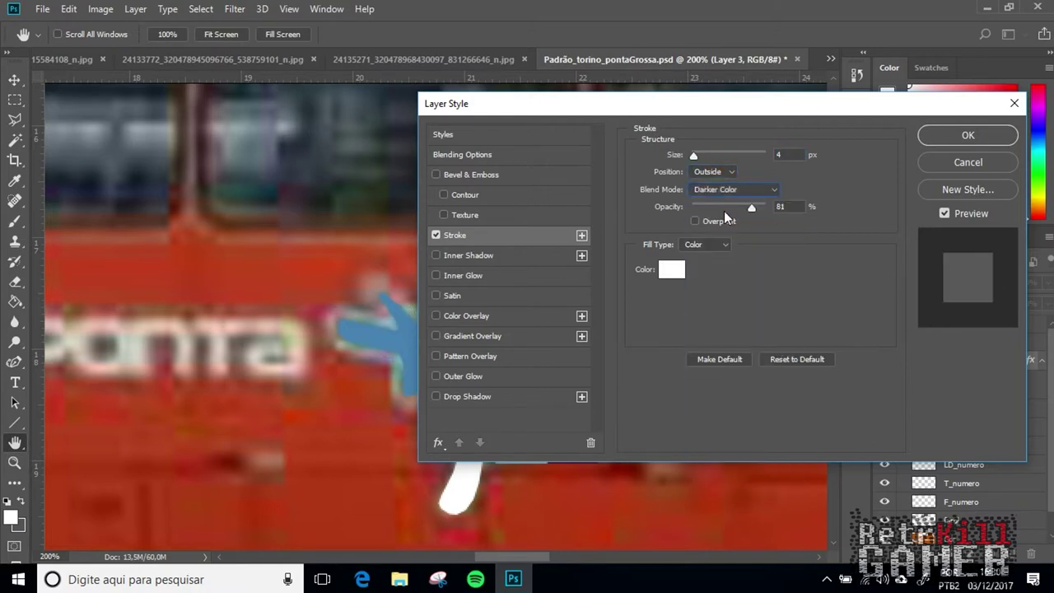
key("Down")
key("Down")
key("Down")
key("Up")
mouse_move(752, 208)
left_mouse_down()
mouse_move(731, 209)
mouse_move(740, 209)
left_mouse_up()
key("Return")
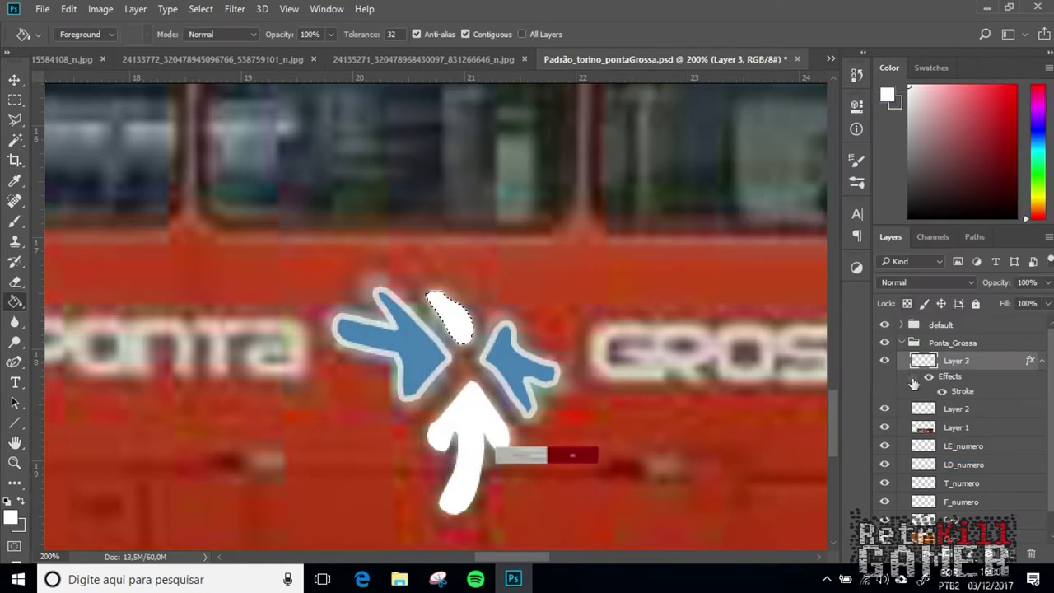
Outline the lower inner edge of the smaller blue shape and fill it with the shape's blue.
key("ctrl+plus")
key("l")
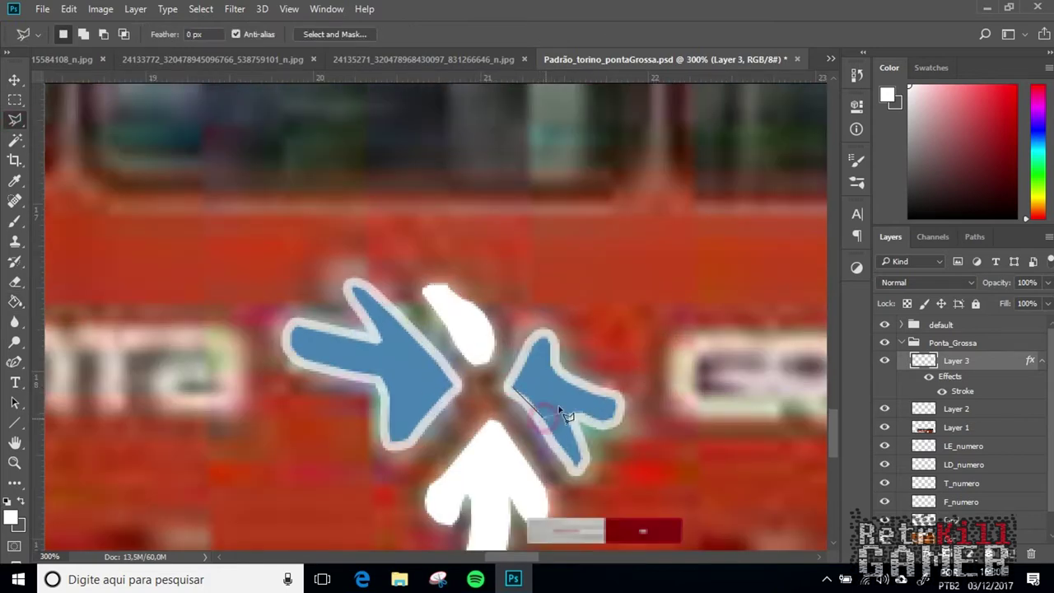
key("g")
left_click(527, 402, "alt")
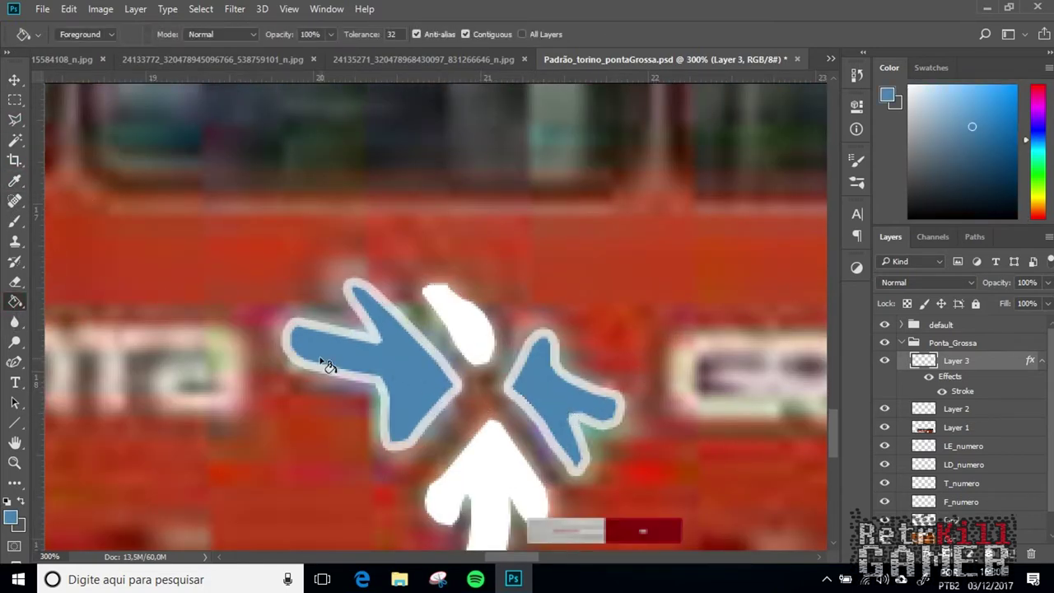
Outline the bus in photo 24135271 with the Polygonal Lasso, leaving out the wheels, and copy it.
key("ctrl+0")
key("ctrl+shift+Tab")
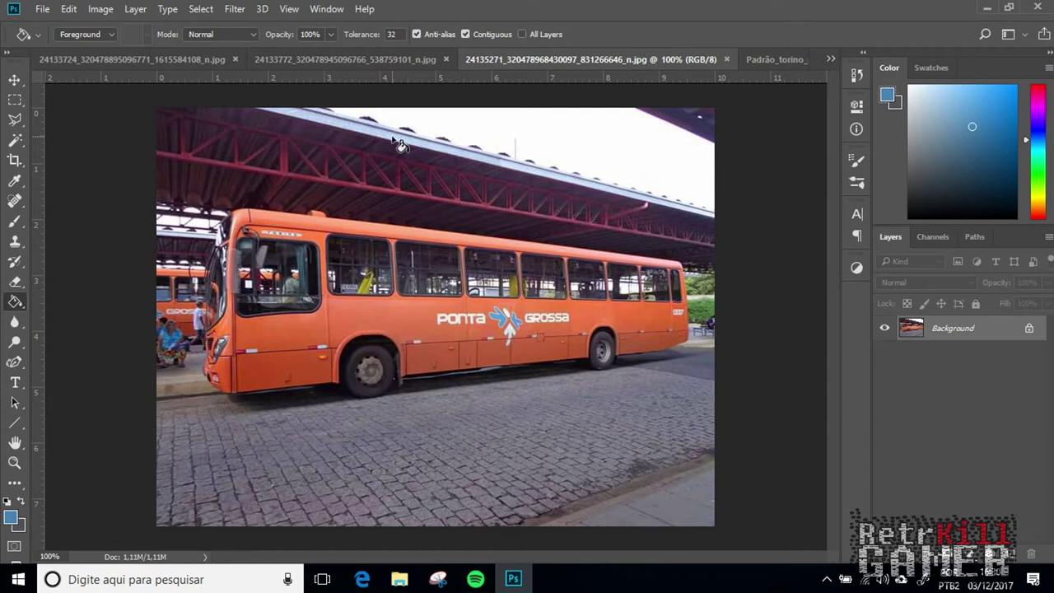
key("l")
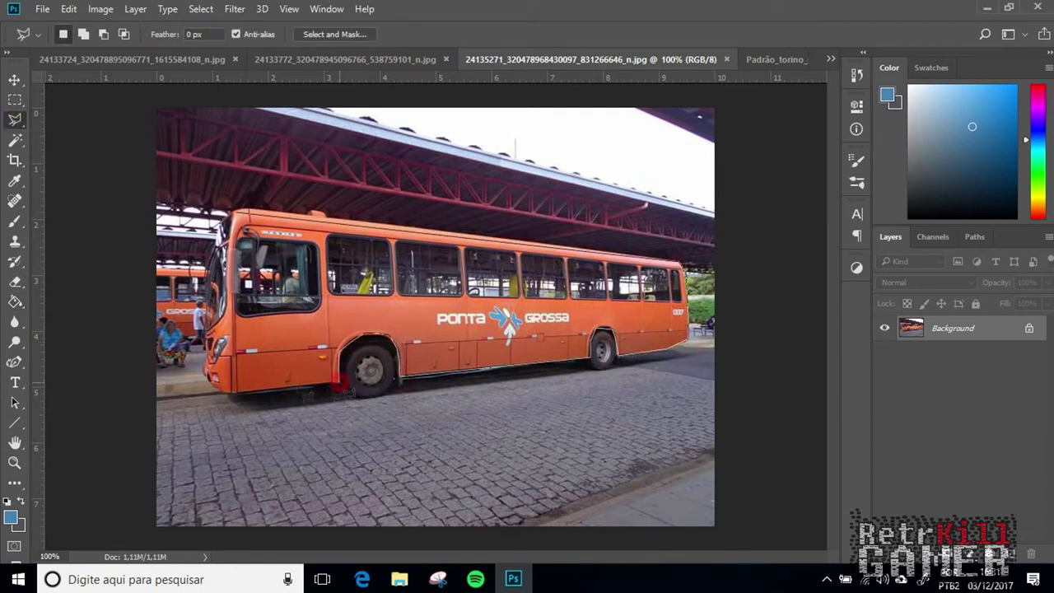
Return to the bus template, hide the default and Ponta_Grossa groups and paste the copied bus as a new layer.
left_click(774, 59)
left_click_drag(884, 363, 884, 427)
left_click(901, 342)
left_click(885, 324)
left_click(885, 342)
key("ctrl+v")
Move and scale the newly pasted bus to cover the template's left side view.
key("ctrl+t")
key("ctrl+minus")
key("ctrl+minus")
left_click_drag(470, 302, 339, 282)
left_click_drag(385, 309, 665, 415)
mouse_move(621, 348)
left_mouse_down()
mouse_move(663, 341)
mouse_move(629, 326)
mouse_move(628, 337)
left_mouse_up()
left_click_drag(672, 409, 696, 419)
mouse_move(656, 327)
left_mouse_down()
mouse_move(687, 314)
mouse_move(653, 325)
left_mouse_up()
key("Return")
Warp the bus on Layer 4 to straighten its perspective and match the outline of the template's left side view.
key("ctrl+t")
left_click(635, 34)
left_click_drag(674, 286, 670, 270)
left_click_drag(678, 348, 675, 364)
mouse_move(357, 254)
left_mouse_down()
mouse_move(356, 275)
mouse_move(356, 264)
left_mouse_up()
left_click_drag(226, 356, 234, 355)
left_click_drag(225, 412, 229, 395)
left_click_drag(686, 367, 697, 390)
left_click_drag(691, 229, 691, 182)
left_click_drag(692, 415, 720, 420)
left_click_drag(702, 329, 759, 332)
left_click_drag(691, 182, 780, 168)
left_click_drag(377, 249, 361, 226)
left_click_drag(228, 395, 257, 392)
left_click_drag(256, 354, 257, 354)
left_click_drag(223, 252, 249, 246)
left_click_drag(224, 301, 249, 301)
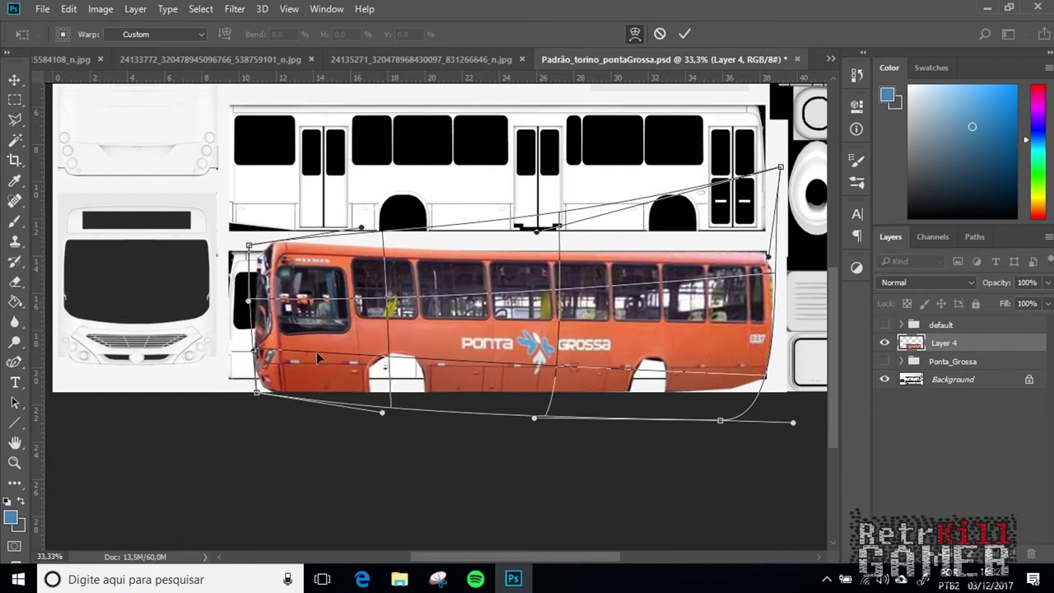
left_click_drag(293, 377, 251, 393)
left_click_drag(380, 412, 344, 404)
left_click_drag(720, 420, 764, 423)
key("Return")
Try to select the logo's white arrow on Layer 4 with the Magic Wand and Quick Selection tools.
key("ctrl+plus")
key("ctrl+plus")
scroll(549, 352, "down", 3)
key("ctrl+plus")
scroll(453, 395, "right", 7)
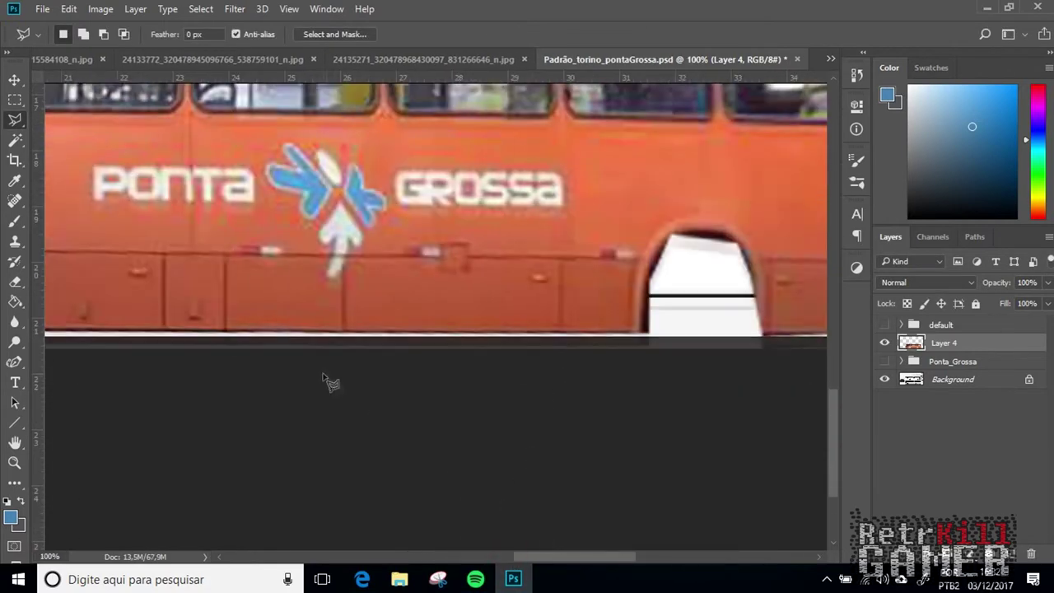
key("ctrl+plus")
scroll(421, 450, "up", 4)
scroll(436, 412, "left", 5)
left_click(14, 140)
left_click(447, 379)
left_click(443, 385, "shift")
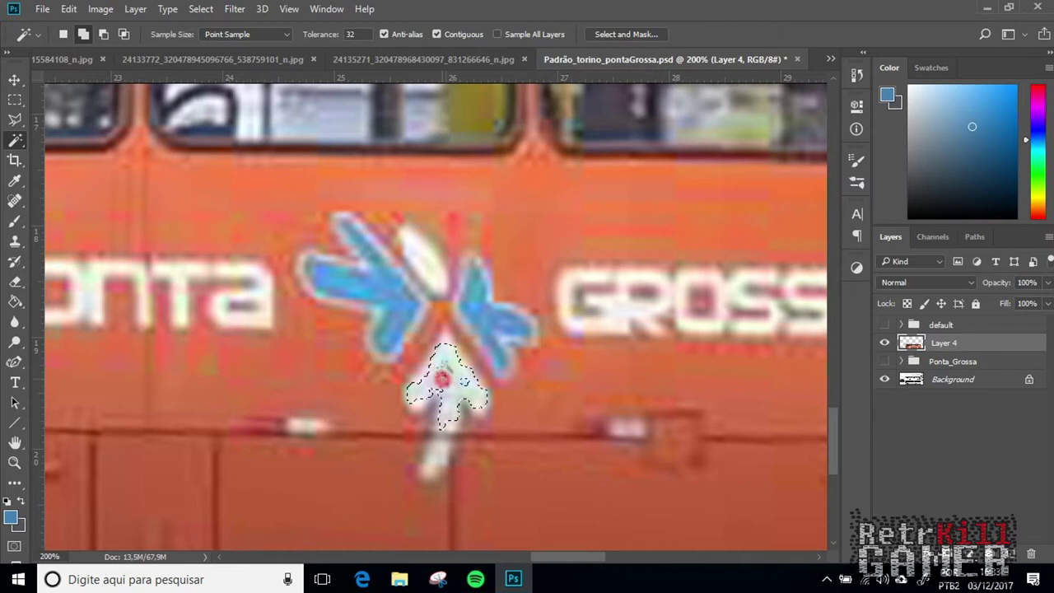
right_click(15, 143)
left_click(72, 140)
mouse_move(431, 353)
left_mouse_down()
mouse_move(439, 444)
mouse_move(447, 346)
mouse_move(466, 428)
left_mouse_up()
Select all the white letters of PONTA and GROSSA on Layer 4 with the Magic Wand.
left_click_drag(14, 143, 66, 158)
left_click(210, 298)
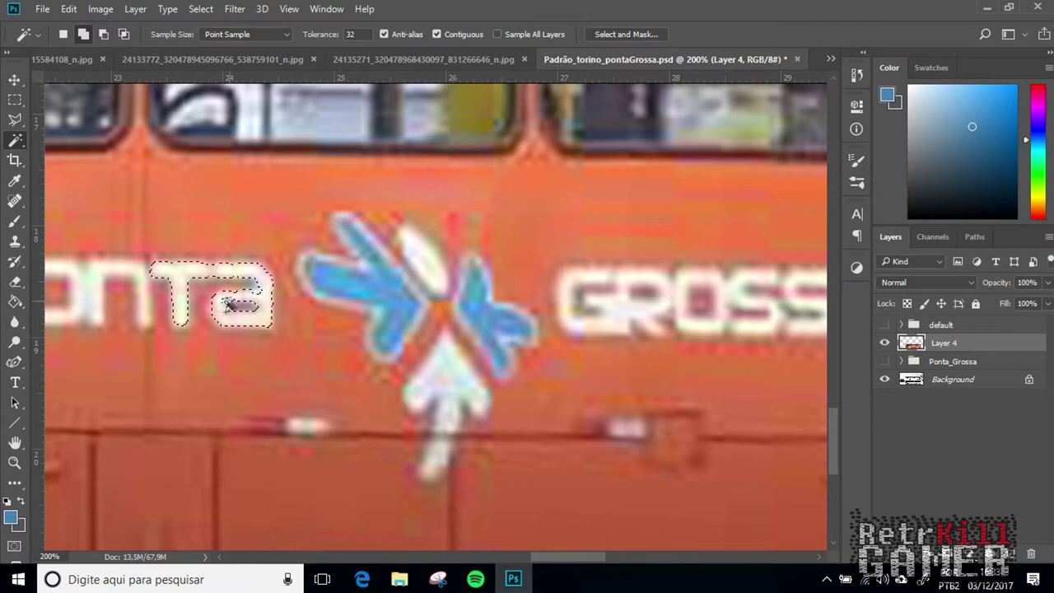
left_click(145, 298, "shift")
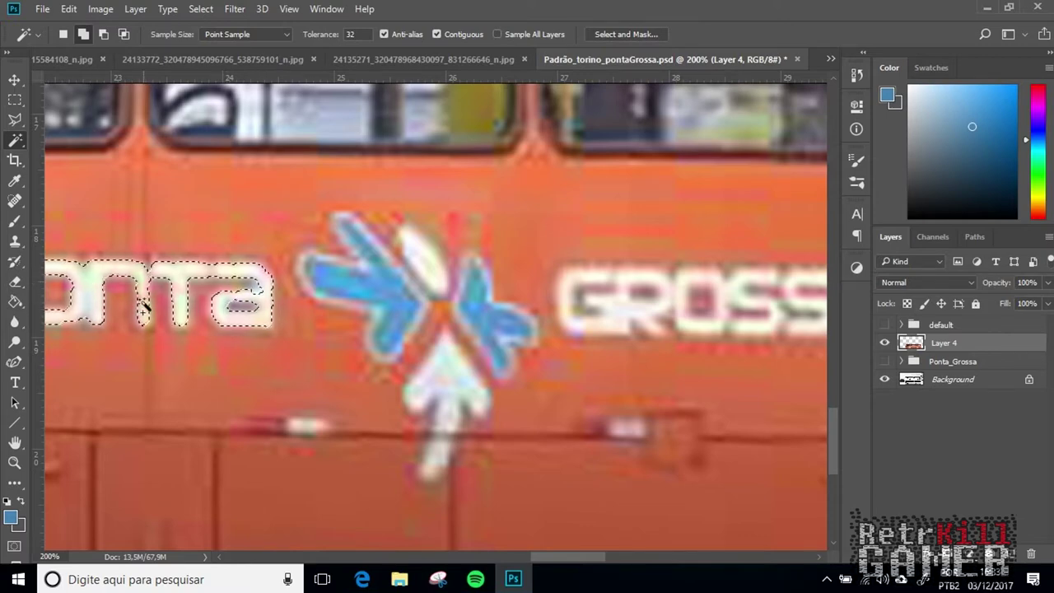
left_click_drag(568, 558, 616, 561)
left_click(307, 316, "shift")
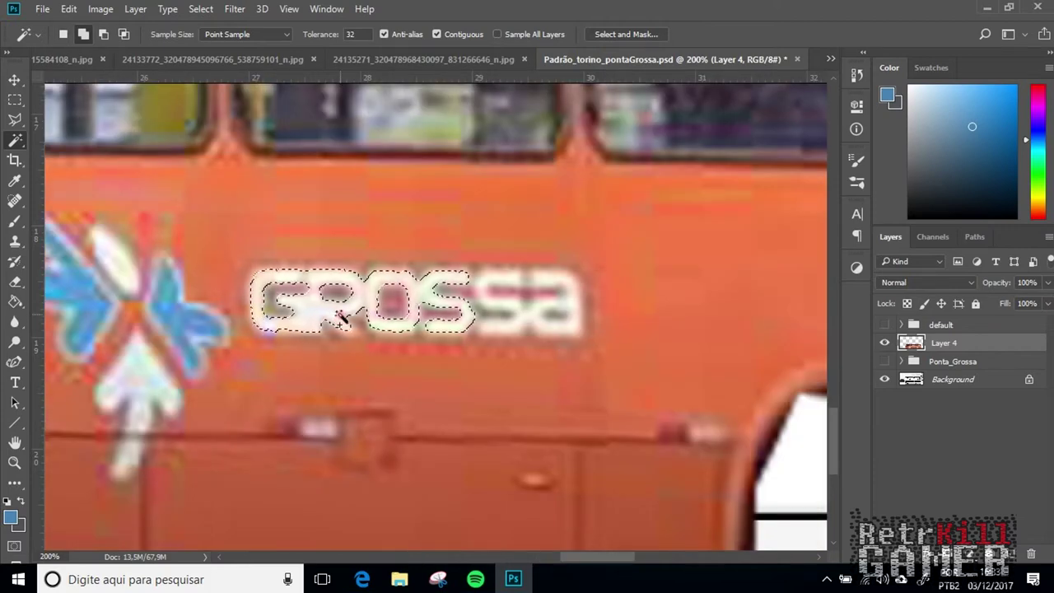
left_click(482, 294, "shift")
left_click(531, 317, "shift")
left_click(573, 290, "shift")
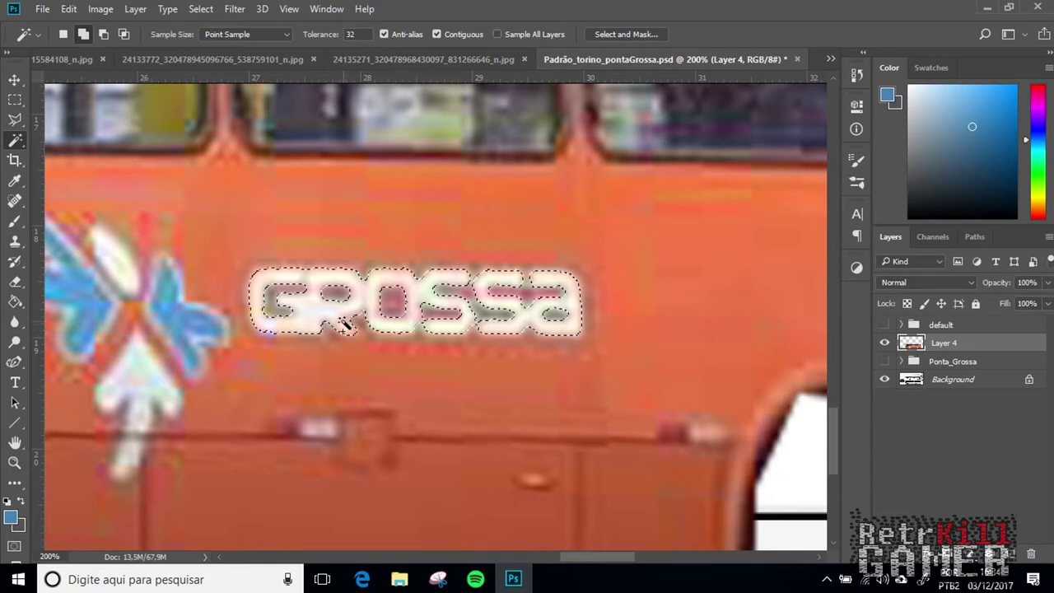
scroll(553, 319, "down", 1)
left_click_drag(603, 558, 539, 561)
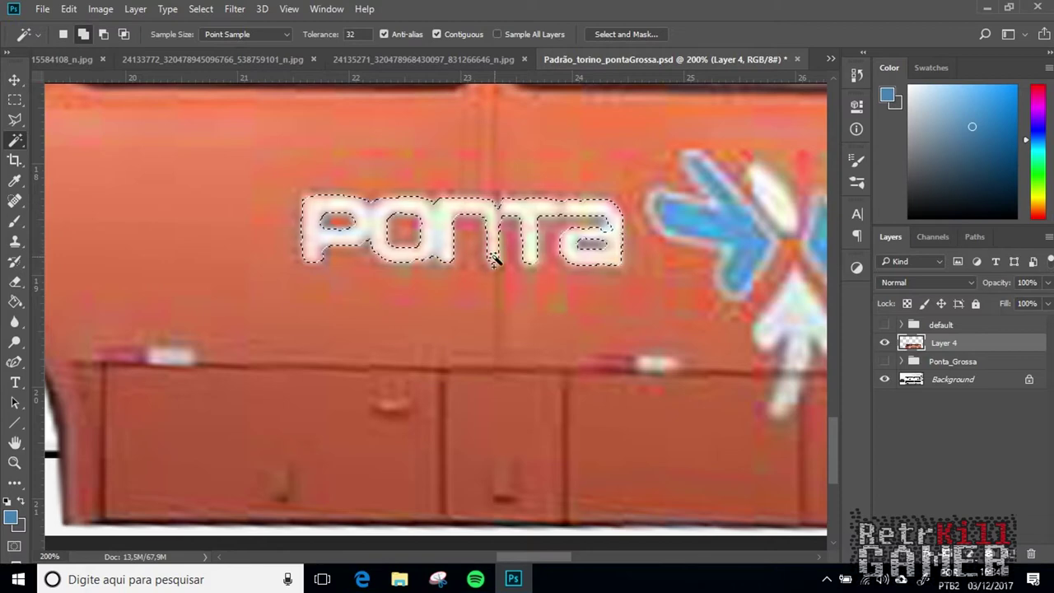
Fill the selected PONTA GROSSA letters with white on a new layer.
key("ctrl+minus")
key("ctrl+minus")
key("ctrl+minus")
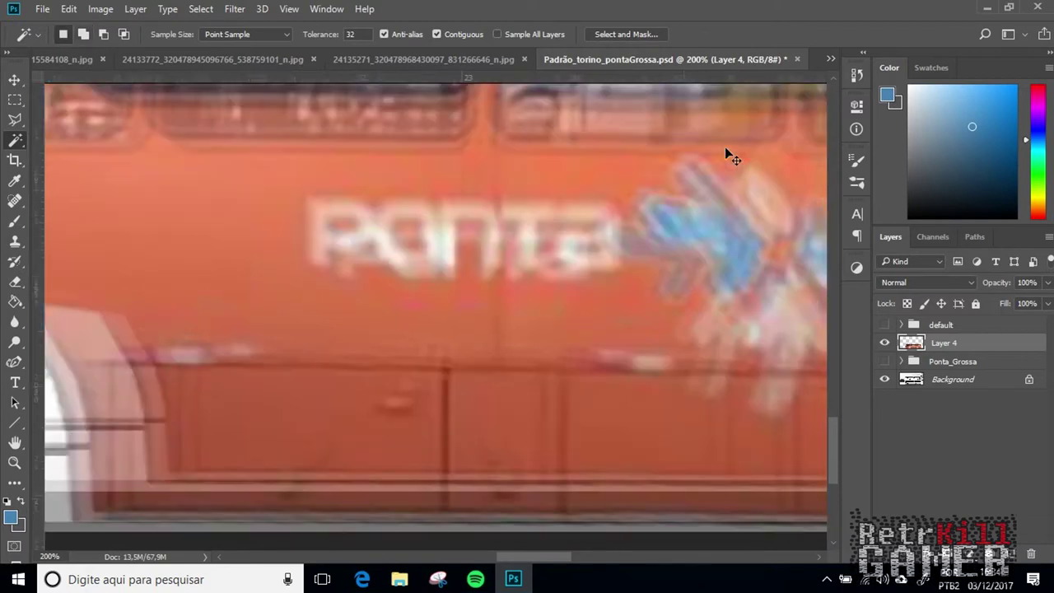
left_click(1011, 553)
left_click(909, 85)
key("g")
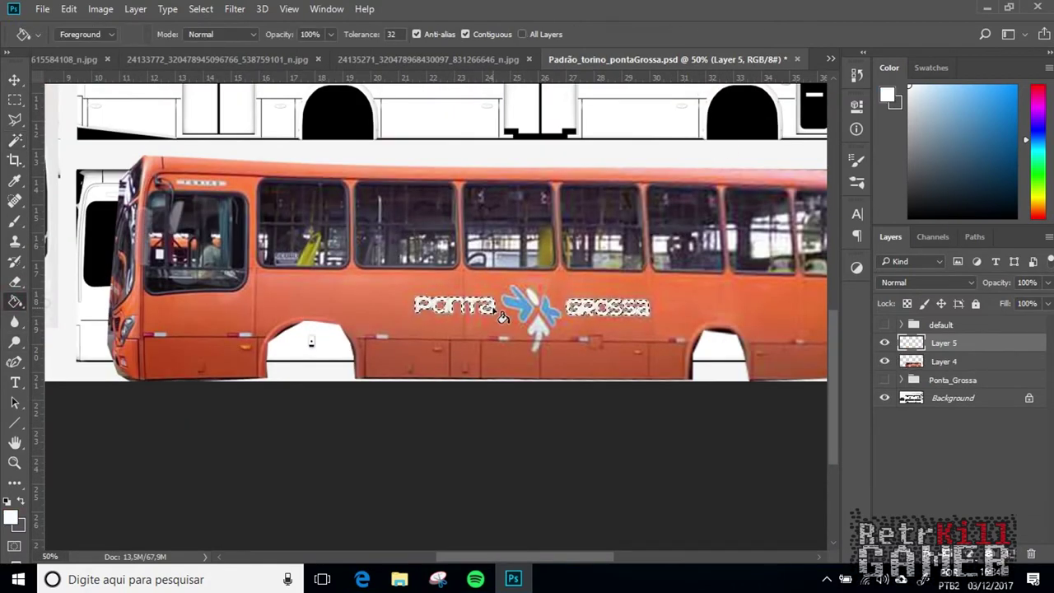
left_click(489, 308)
Hide Layer 4, show the default and Ponta_Grossa groups and move the white lettering up toward the bus front, between the wheel arches.
left_click(884, 361)
left_click(884, 325)
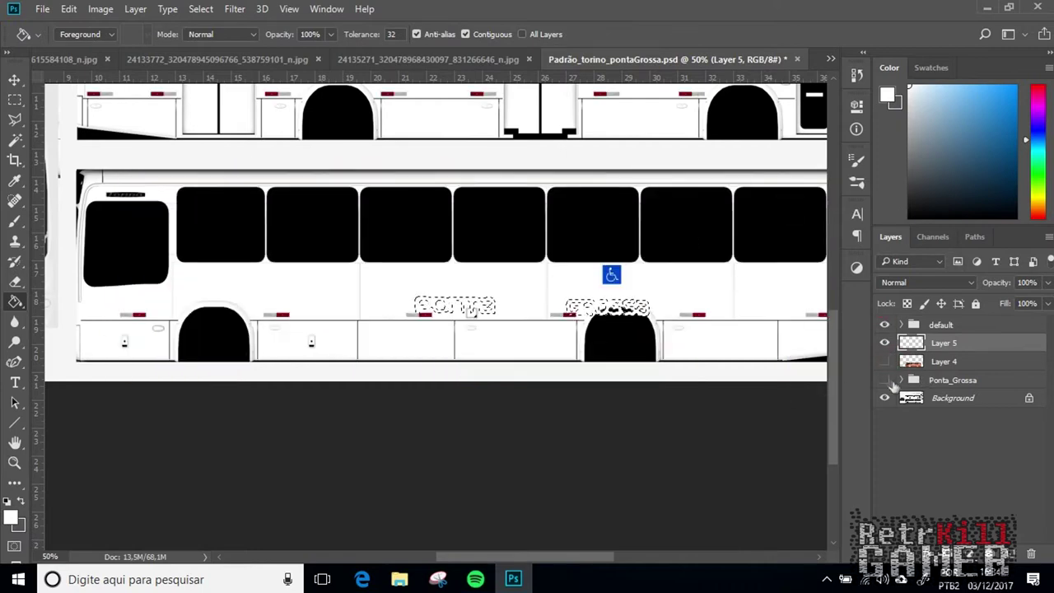
left_click(884, 380)
key("v")
key("ctrl+t")
left_click_drag(623, 311, 511, 293)
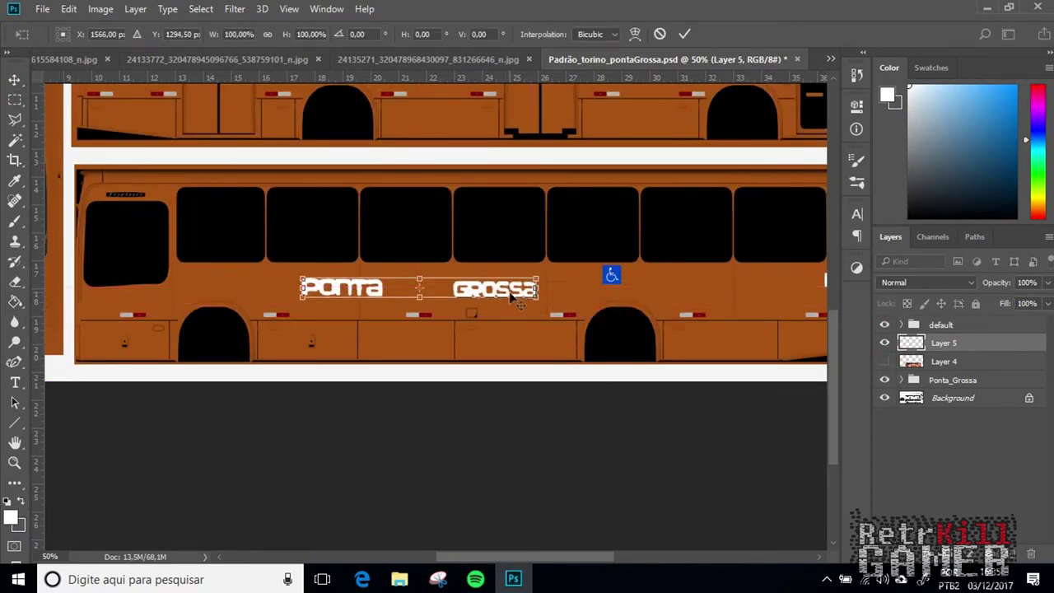
key("Return")
Examine the white PONTA lettering up close and check the open reference photos.
key("ctrl+plus")
key("ctrl+plus")
key("ctrl+plus")
scroll(510, 303, "up", 3)
left_click_drag(544, 556, 515, 568)
key("ctrl+plus")
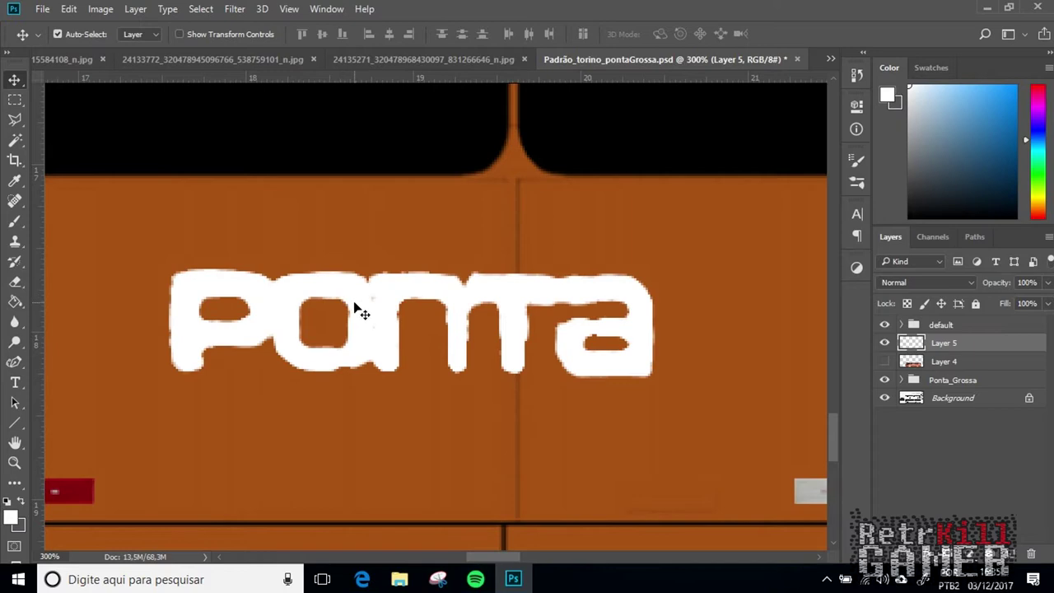
left_click(430, 58)
left_click(329, 58)
left_click(781, 58)
left_click(830, 59)
left_click(662, 217)
Show Layer 4 and hide Layer 5 and the default and Ponta_Grossa groups.
left_click(884, 362)
left_click(885, 343)
left_click(885, 325)
left_click(887, 379)
left_click(886, 362)
left_click(886, 362)
Outline the logo's white arrow with the Polygonal Lasso and fill it with white on a new layer.
key("ctrl+minus")
key("ctrl+minus")
left_click_drag(550, 557, 608, 558)
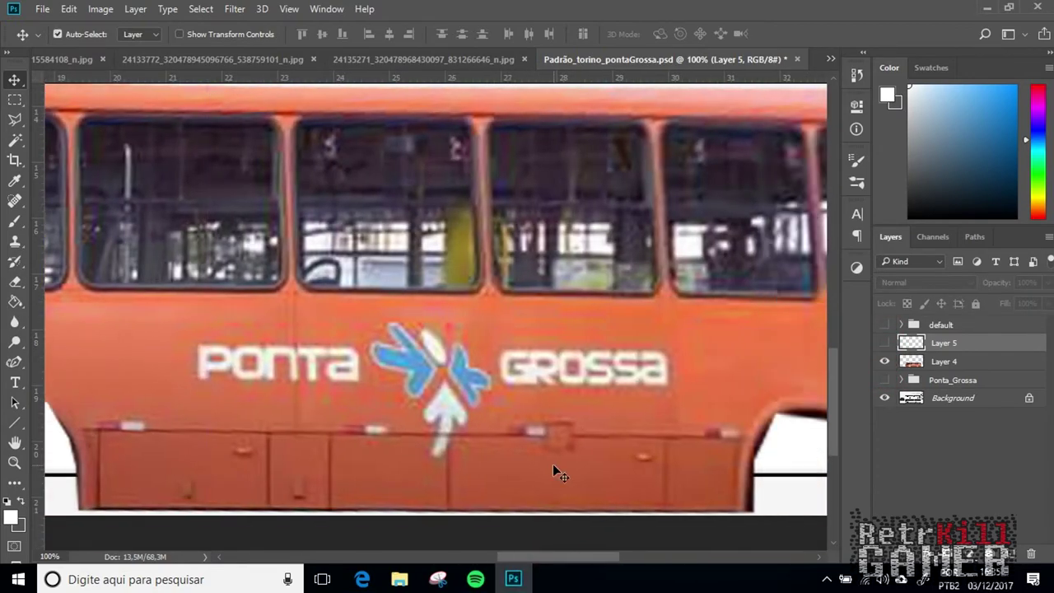
scroll(436, 457, "up", 2)
key("l")
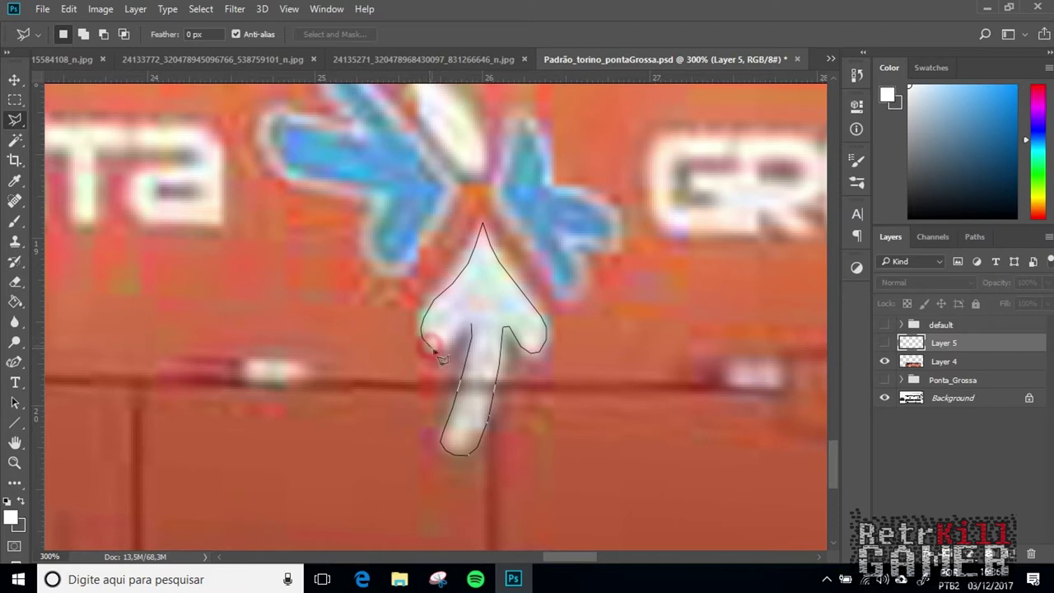
left_click(475, 328)
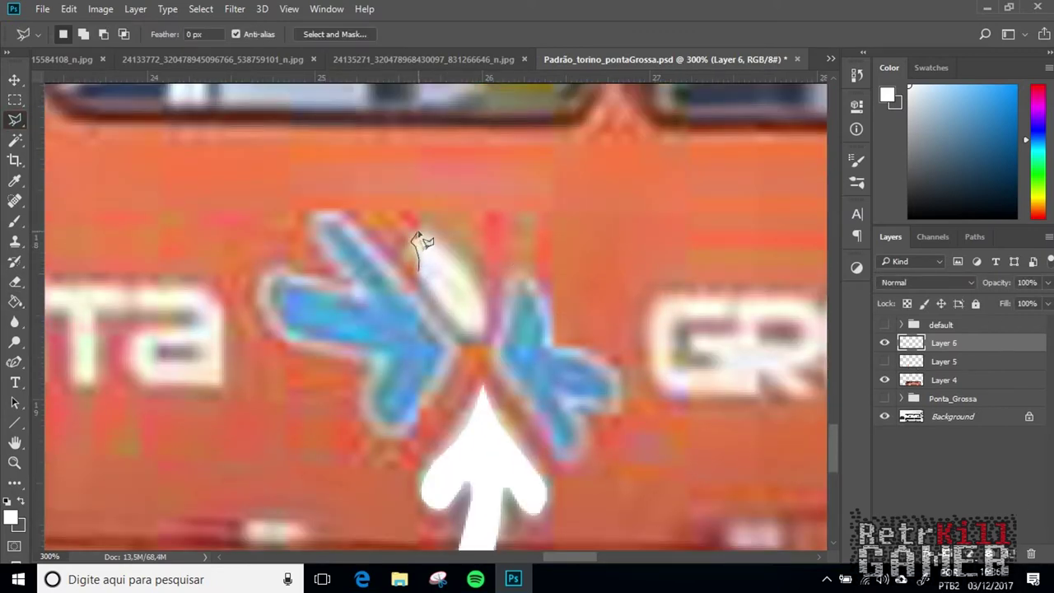
Outline the white oval shape above the logo's arrow, fill it with white on Layer 6 and clear the selection.
left_click(419, 270)
left_click(15, 302)
left_click(449, 284)
left_click(884, 343)
left_click(885, 342)
key("ctrl+d")
Outline the larger blue shape of the logo and fill it on a new layer with the blue sampled from the photo.
left_click(15, 120)
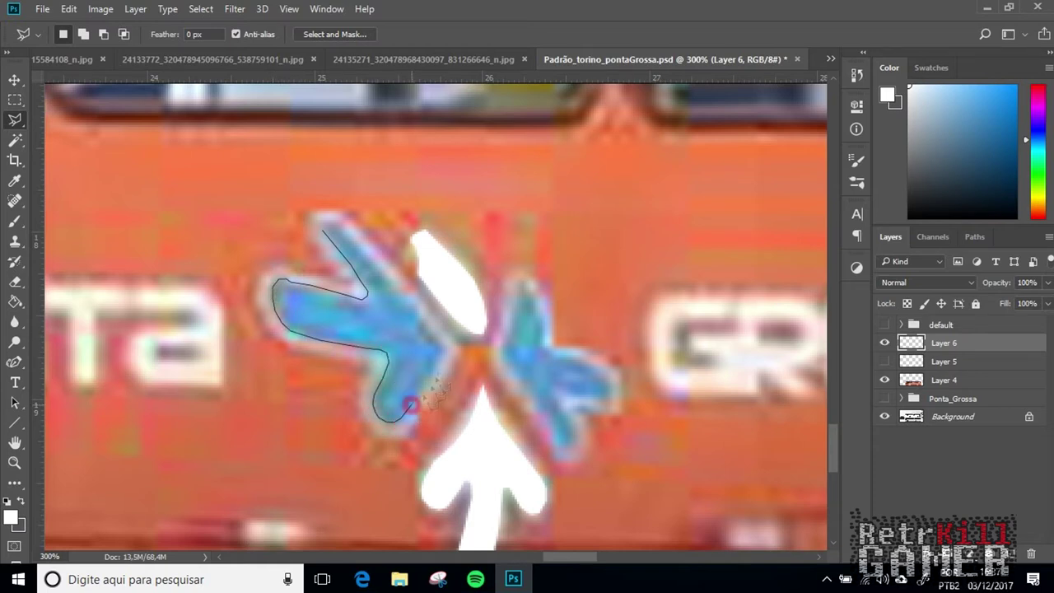
left_click_drag(436, 344, 325, 224)
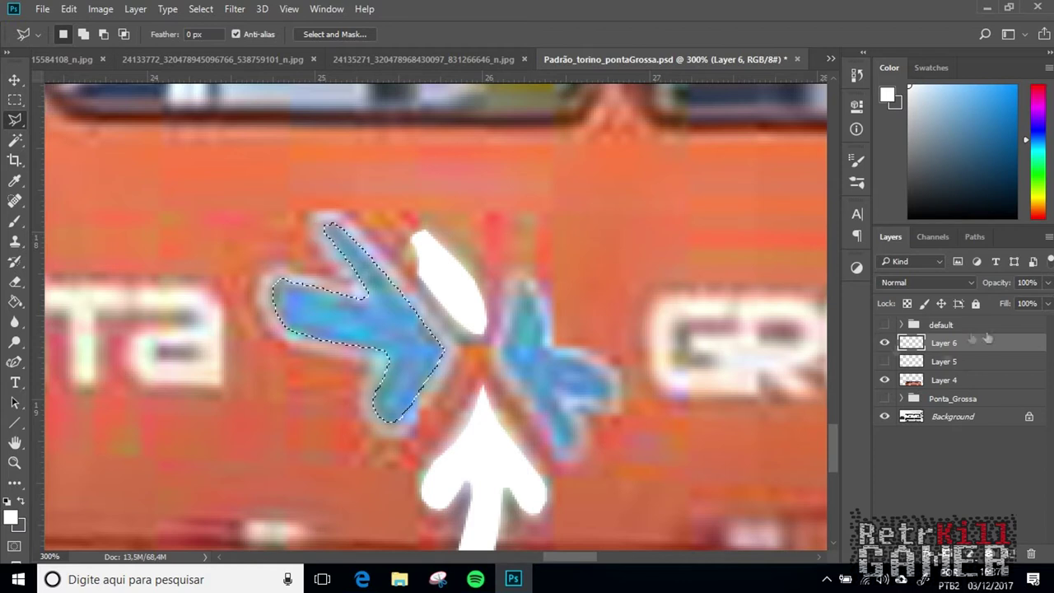
key("i")
left_click(331, 307)
left_click(15, 301)
key("ctrl+shift+alt+n")
left_click(354, 323)
Outline the smaller blue shape of the logo with the Polygonal Lasso and fill it with the same blue on Layer 7.
left_click(14, 123)
left_click(524, 288)
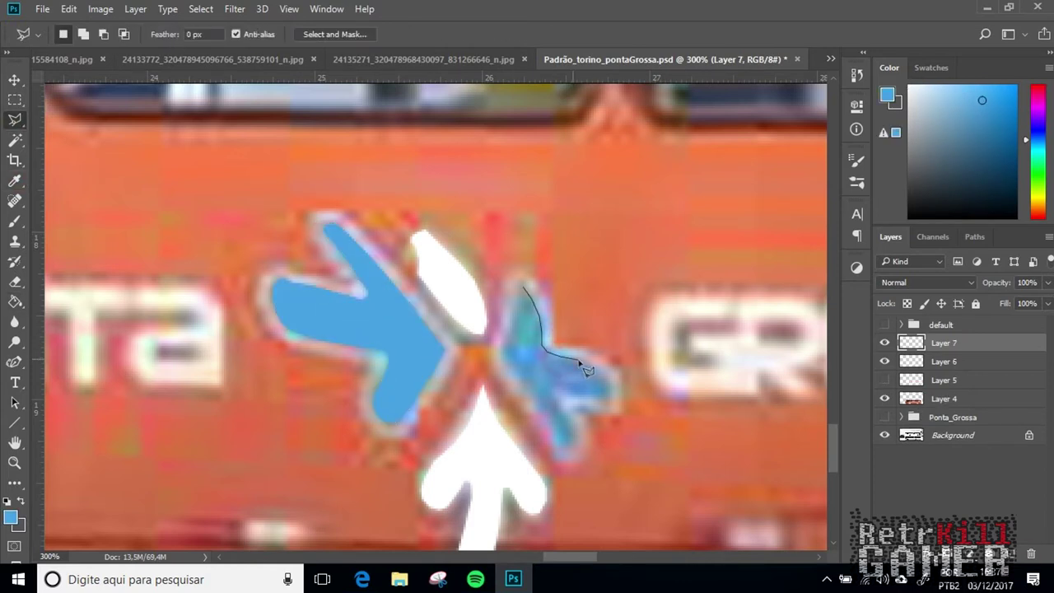
key("Escape")
left_click(522, 283)
left_click(518, 307)
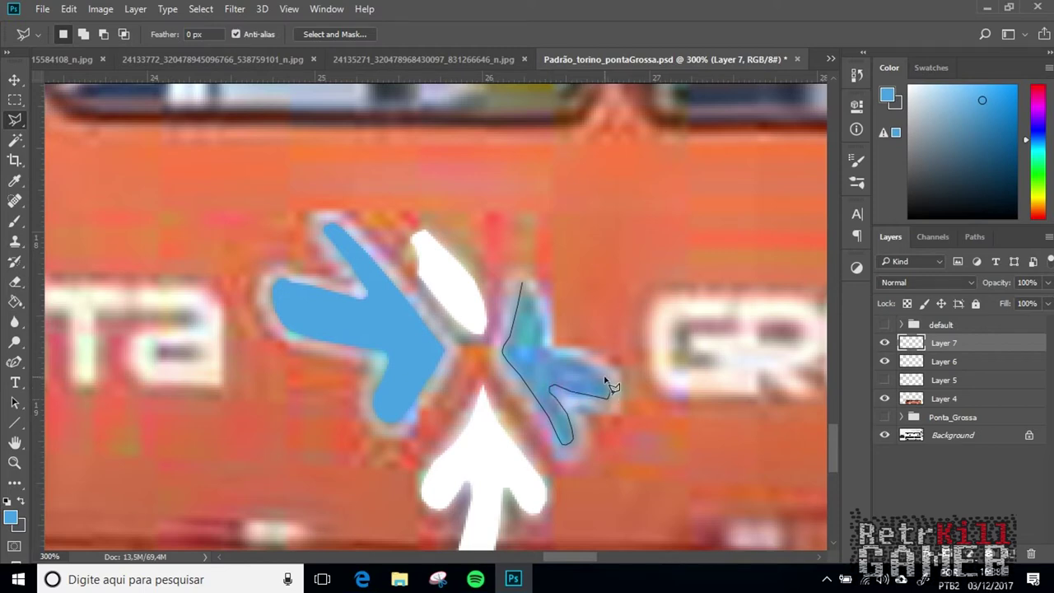
left_click(522, 284)
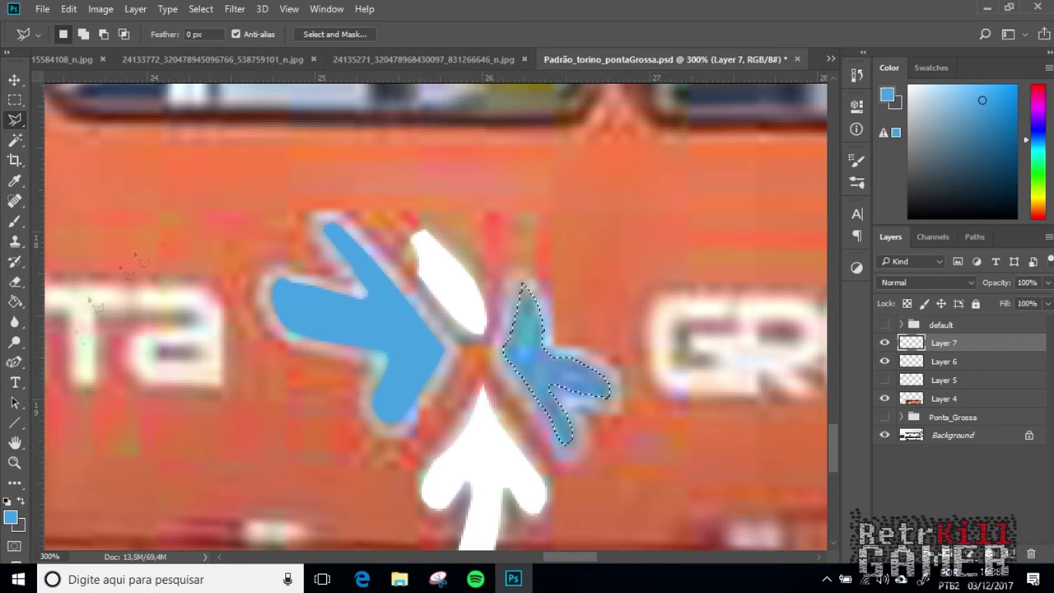
left_click(15, 301)
left_click(531, 359)
Add a light Stroke layer style around the blue shapes on Layer 7.
right_click(943, 344)
left_click(778, 92)
left_click(456, 398)
left_click(454, 235)
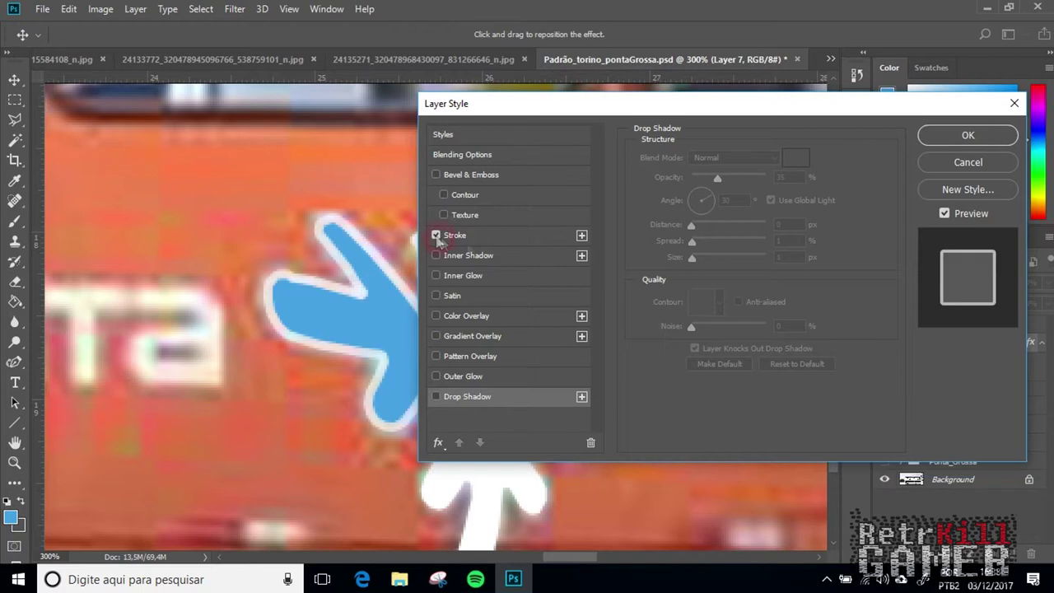
left_click(968, 135)
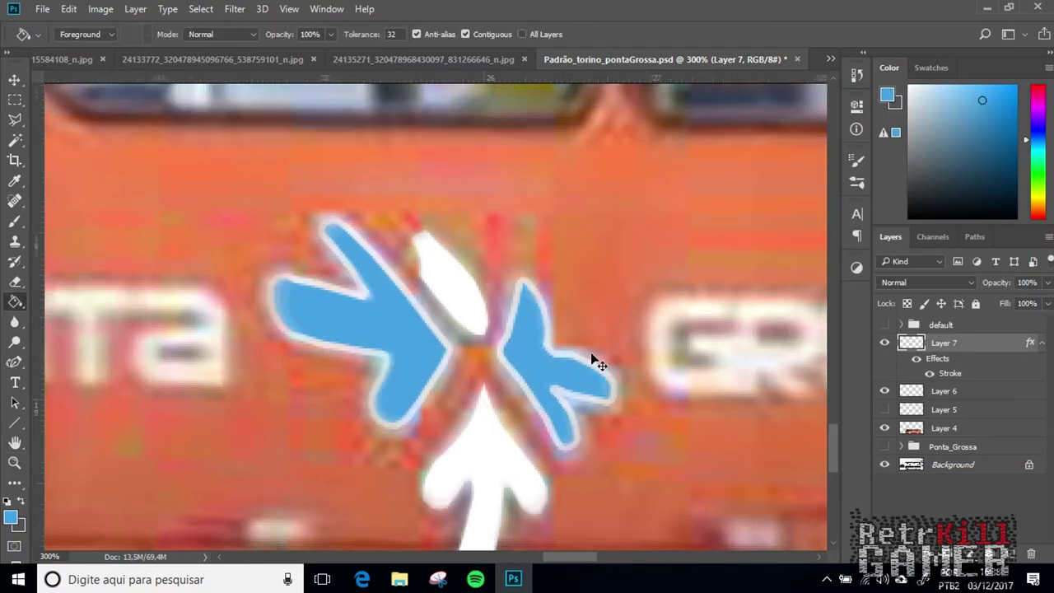
Hide Layer 4 and show the Ponta_Grossa and default groups and the lettering on Layer 5.
key("ctrl+minus")
key("ctrl+minus")
key("ctrl+minus")
key("ctrl+minus")
key("ctrl+minus")
left_click(884, 428)
left_click(885, 446)
left_click(885, 325)
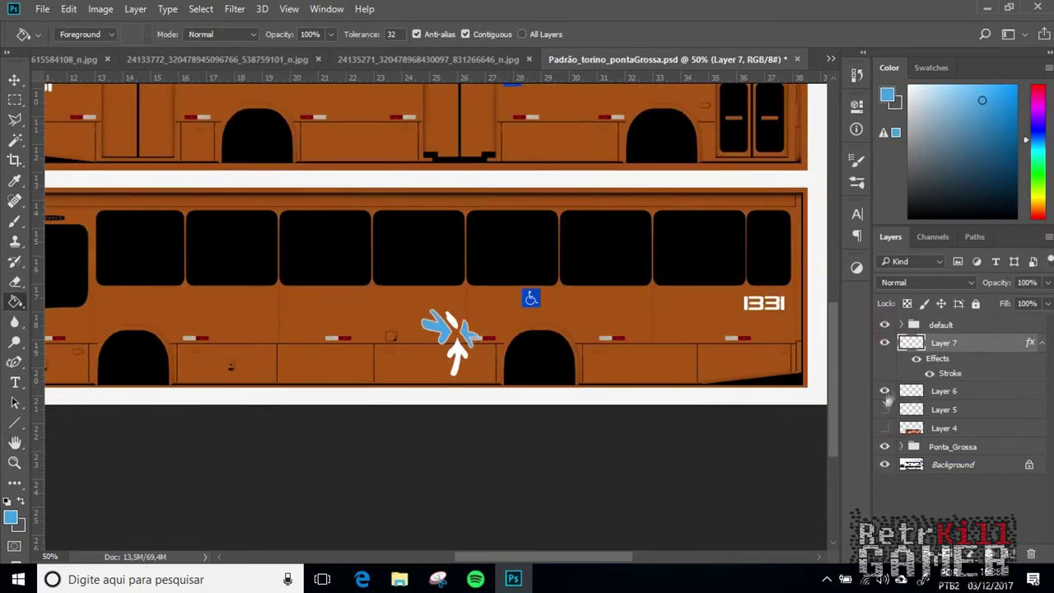
left_click(884, 409)
left_click(944, 409)
key("ctrl+t")
key("Escape")
left_click(944, 391)
key("ctrl+t")
left_click_drag(458, 330, 425, 325)
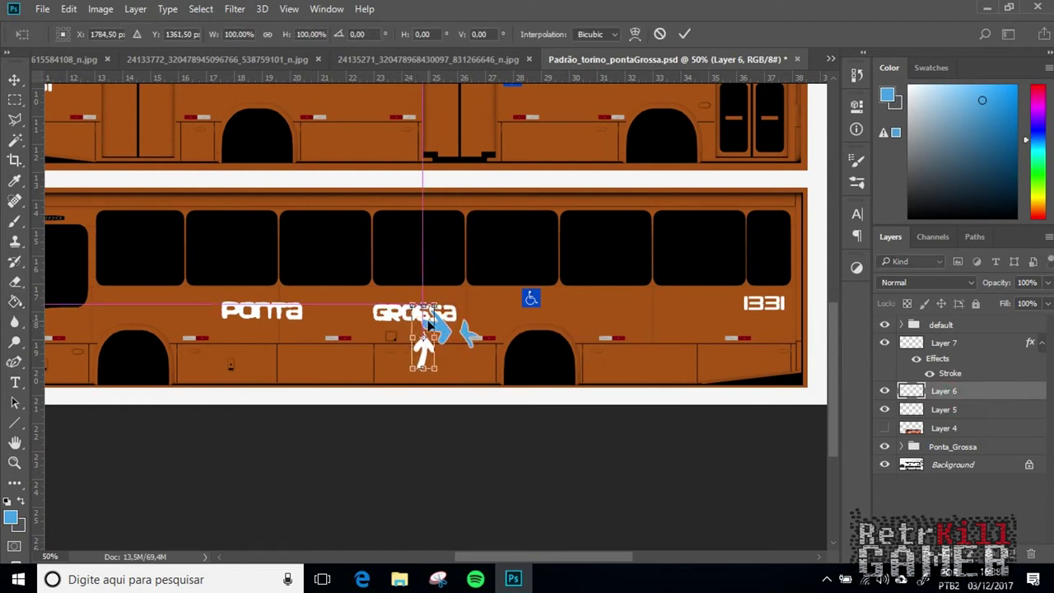
key("Escape")
Group the new logo and lettering layers and rename the group Logo_ponta_grossa.
left_click(939, 349, "ctrl")
left_click(938, 346, "shift")
key("ctrl+g")
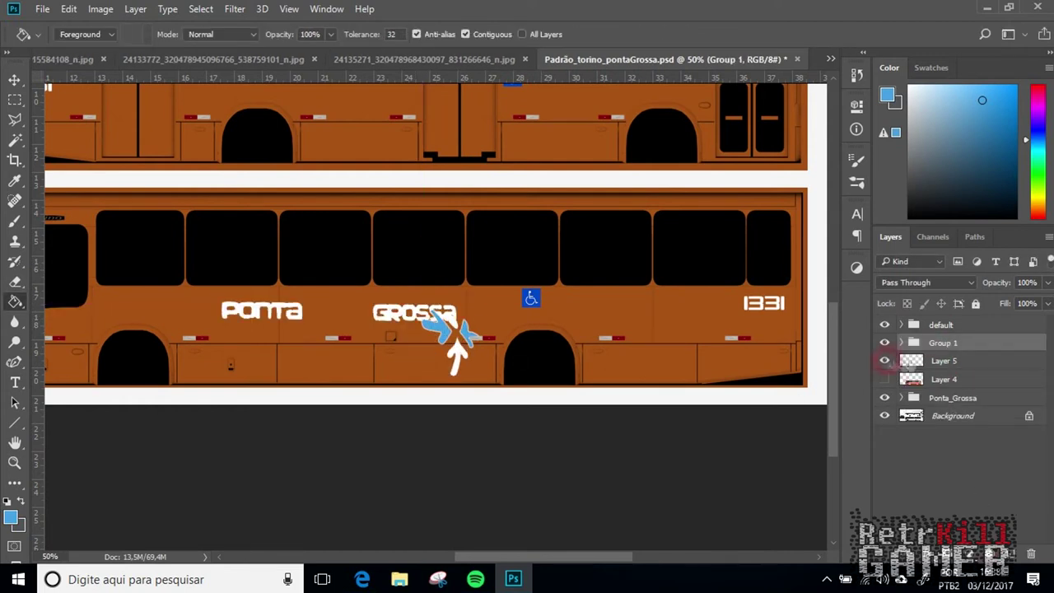
double_click(941, 343)
type("Logo")
key("Return")
type("_ponta")
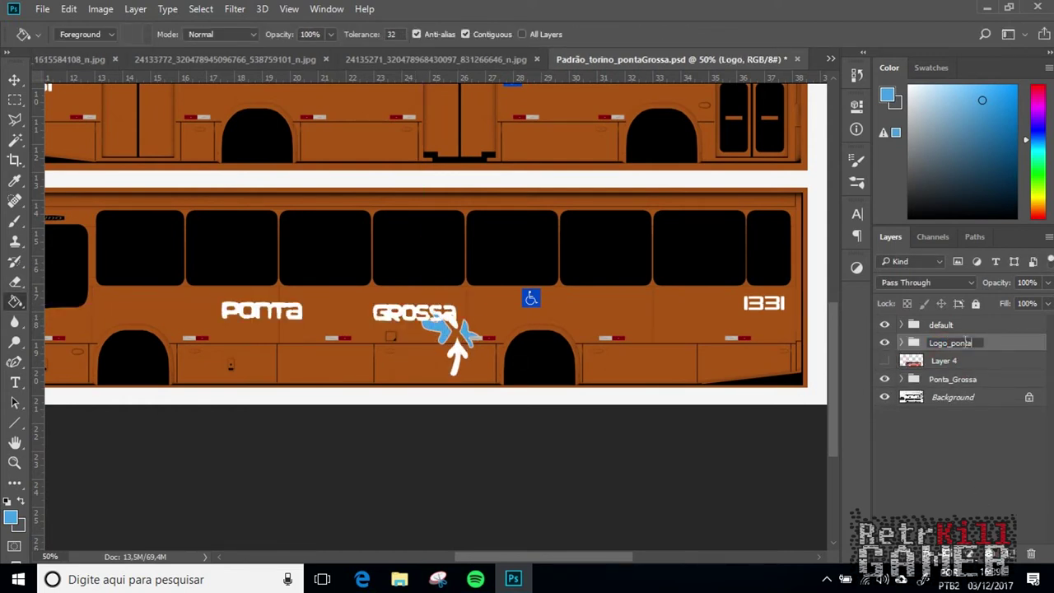
type("_grossa")
key("Return")
Show the older logo on Layer 3 and Layer 2 of the Ponta_Grossa group and move it beside the new logo.
left_click(901, 343)
left_click(902, 464)
scroll(906, 464, "down", 3)
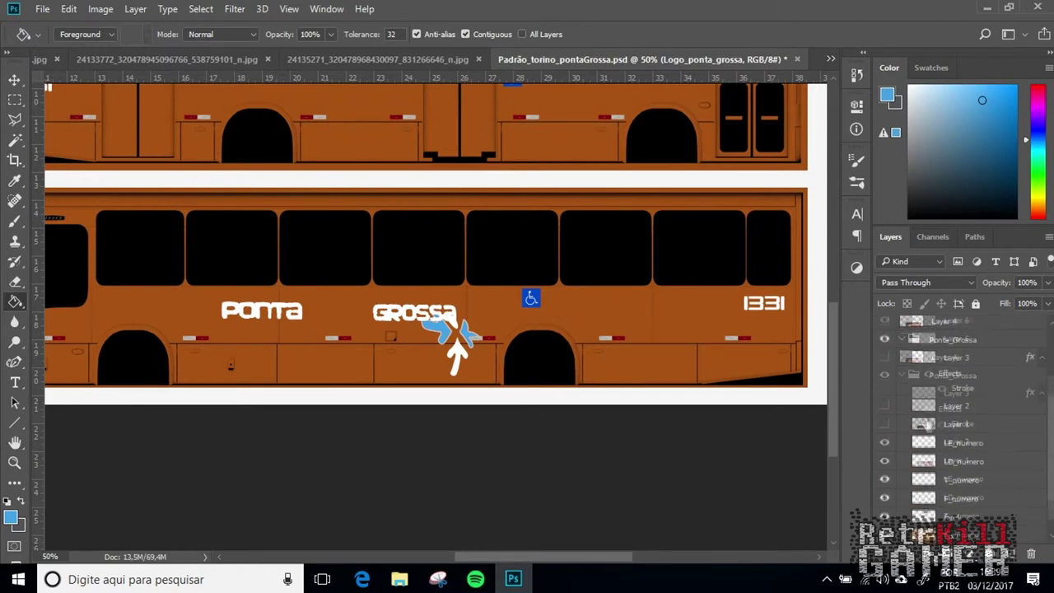
left_click(885, 394)
left_click(955, 394)
left_click(956, 441, "shift")
key("ctrl+t")
left_click_drag(318, 323, 518, 341)
key("Return")
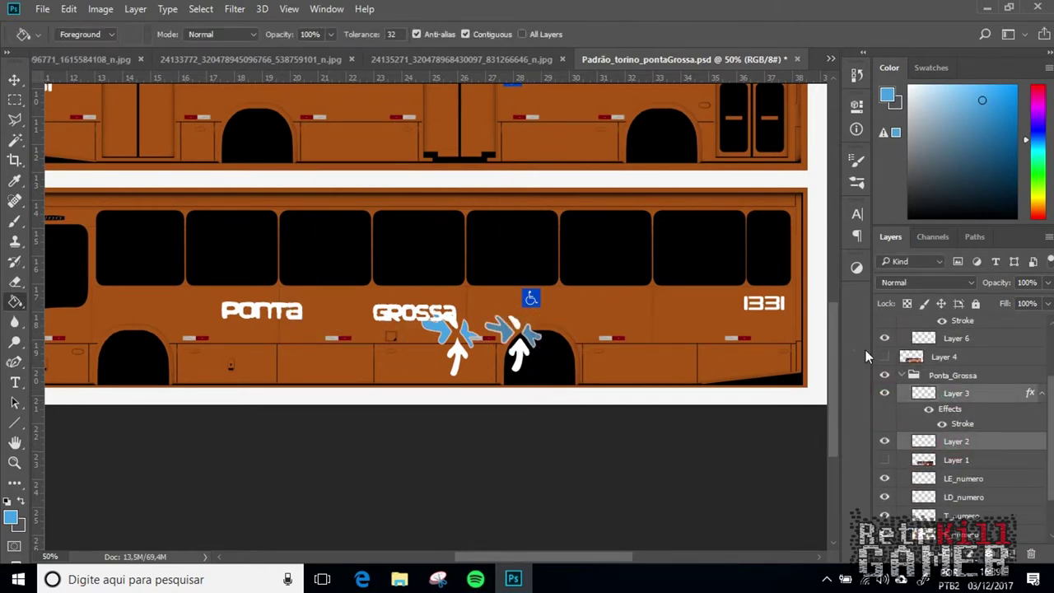
Compare the new logo with the older one up close, toggling the visibility of Layer 7 and Layer 6.
key("ctrl+plus")
key("ctrl+plus")
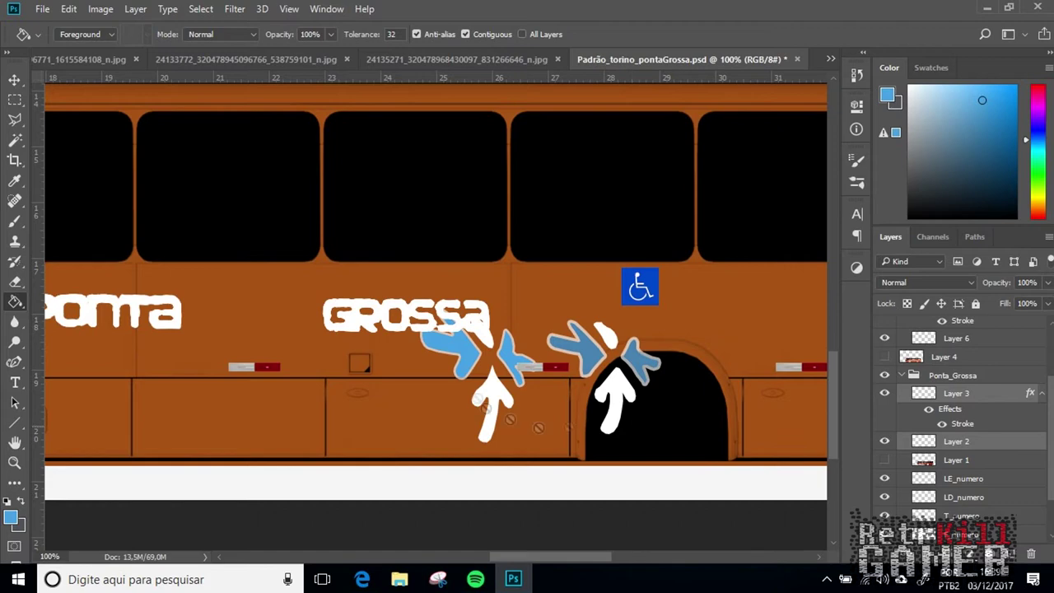
scroll(953, 395, "up", 5)
left_click(884, 380)
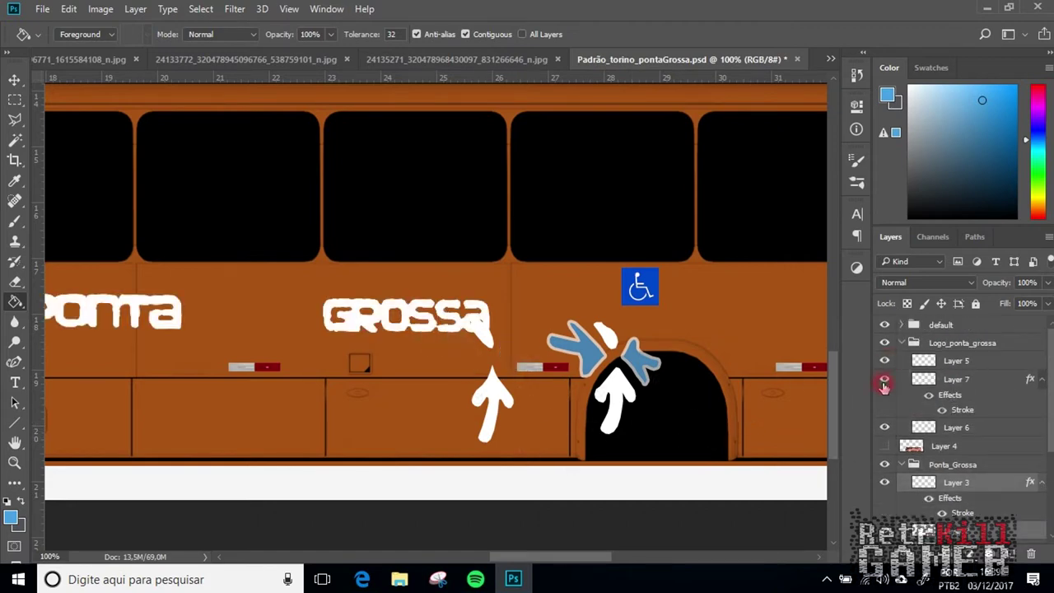
left_click(884, 381)
left_click(884, 427)
left_click(884, 427)
Select a triangle over the arrow's head on Layer 6 with the Polygonal Lasso and fill it with white to straighten its edges.
left_click(968, 427)
key("ctrl+plus")
key("ctrl+plus")
scroll(482, 409, "down", 4)
key("l")
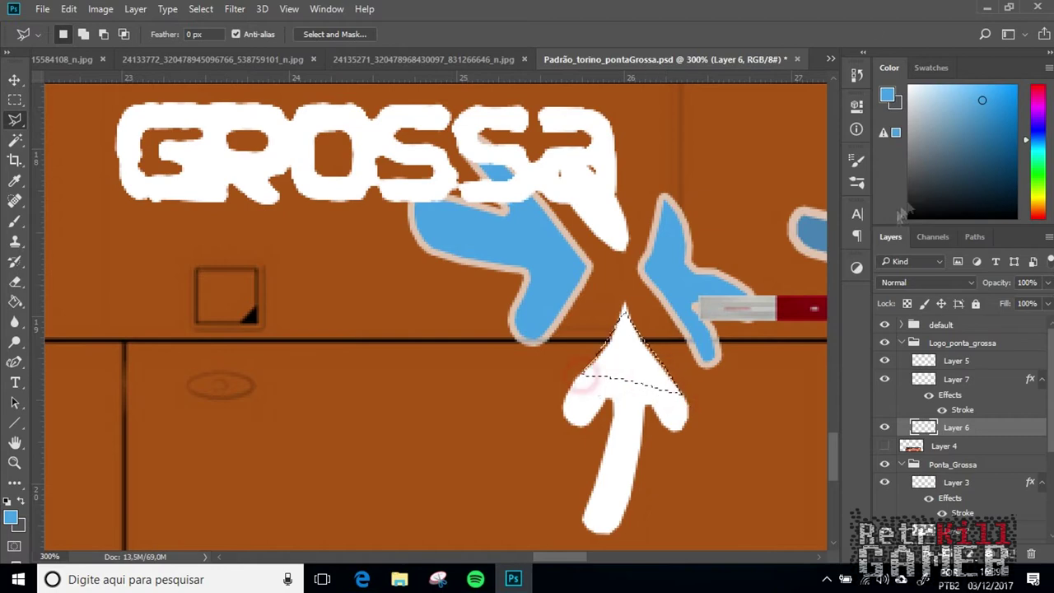
left_click(582, 372)
key("g")
key("x")
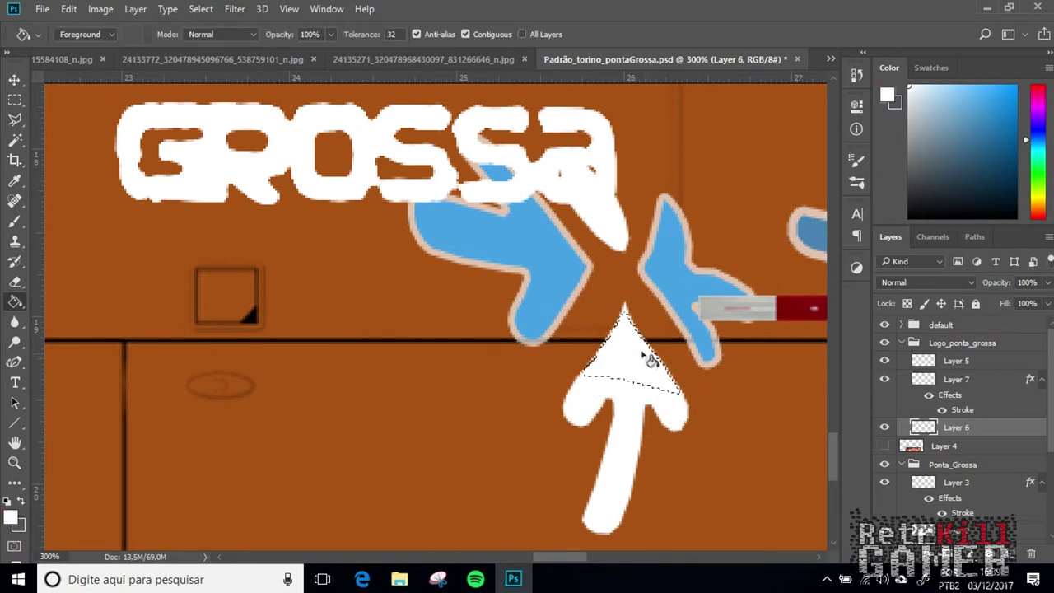
Delete the older logo's layers from the Ponta_Grossa group and show Layer 4 again.
key("ctrl+minus")
key("ctrl+minus")
key("ctrl+minus")
key("ctrl+minus")
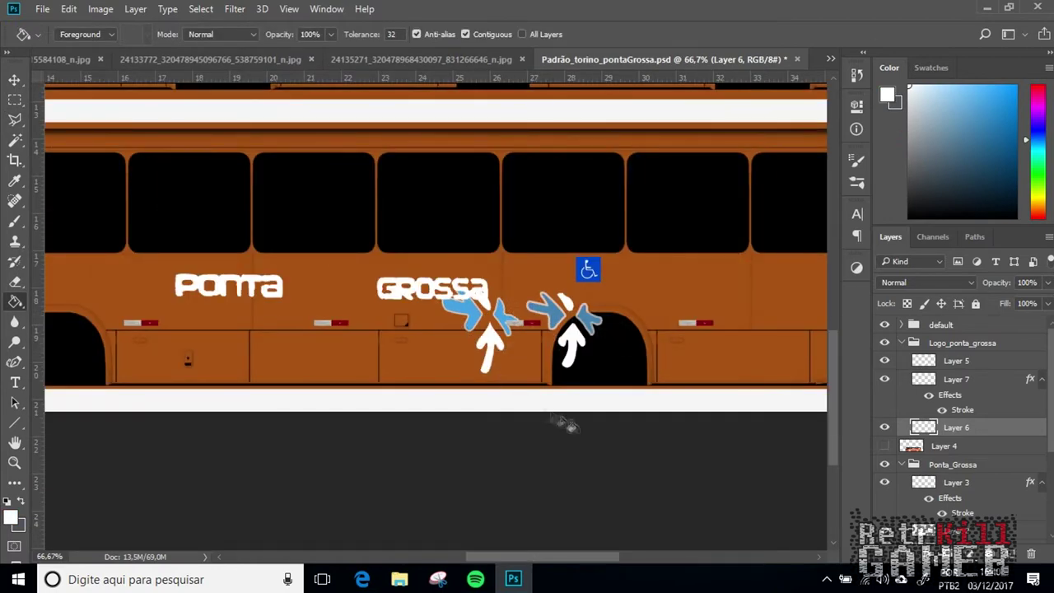
left_click(885, 482)
left_click(885, 482)
left_click(947, 484)
key("Delete")
key("Delete")
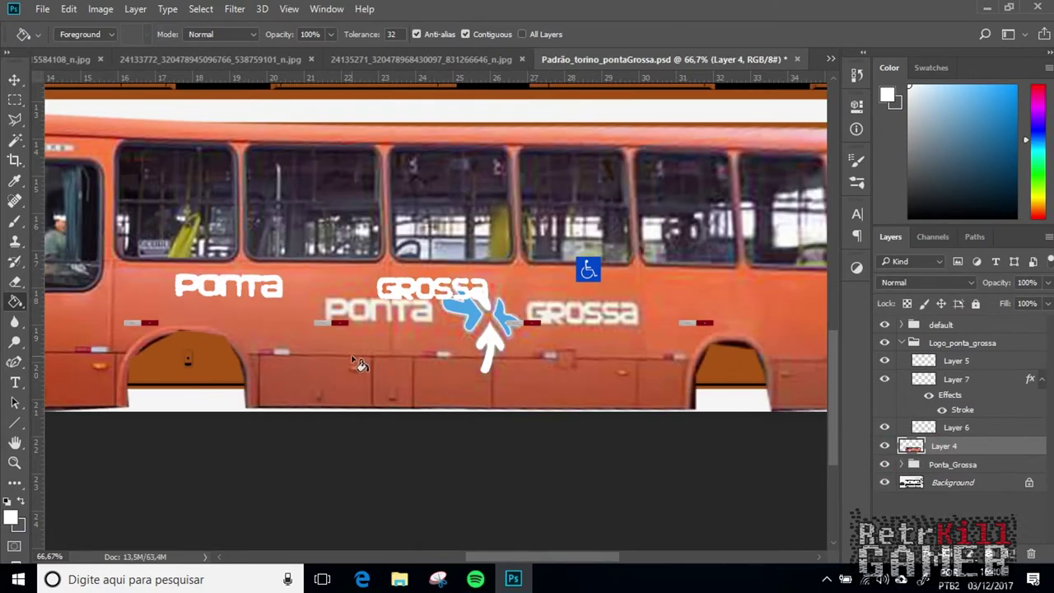
Rename Layer 5 in the Logo_ponta_grossa group as ponta_grossa.
left_click(914, 361)
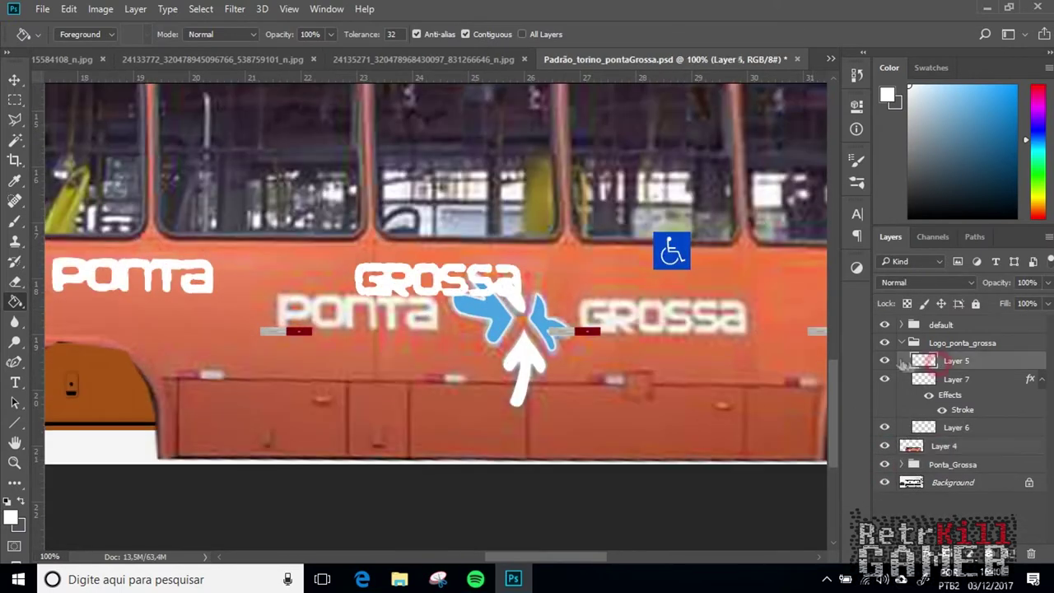
double_click(956, 361)
type("ponta_grossa")
key("Return")
Cut thin gaps between the P, O, N and T of PONTA with the Polygonal Lasso and fill the N's second leg with white.
left_click_drag(556, 558, 538, 561)
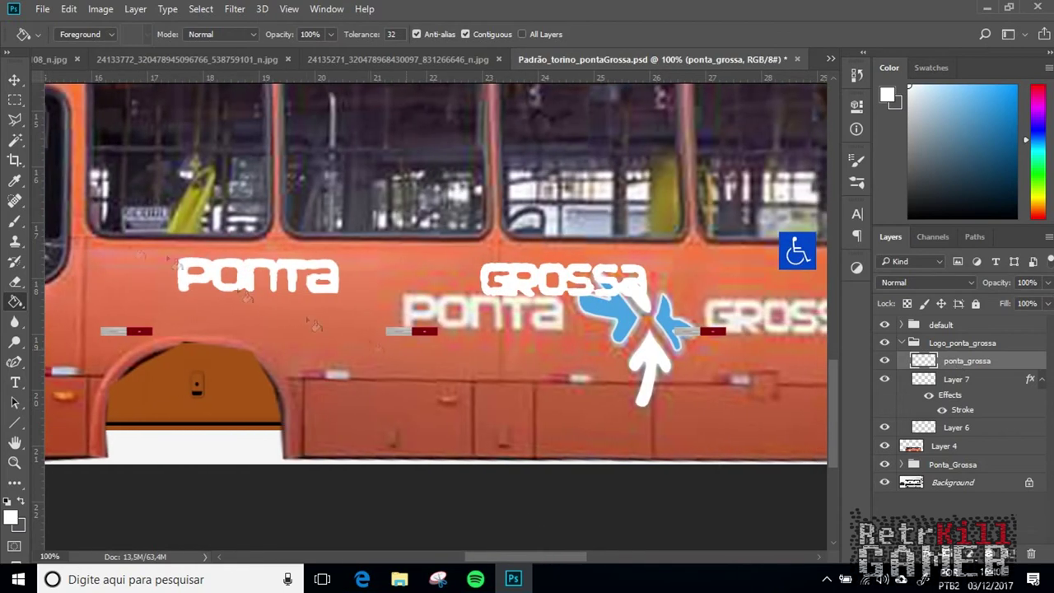
left_click(15, 140)
left_click(189, 281)
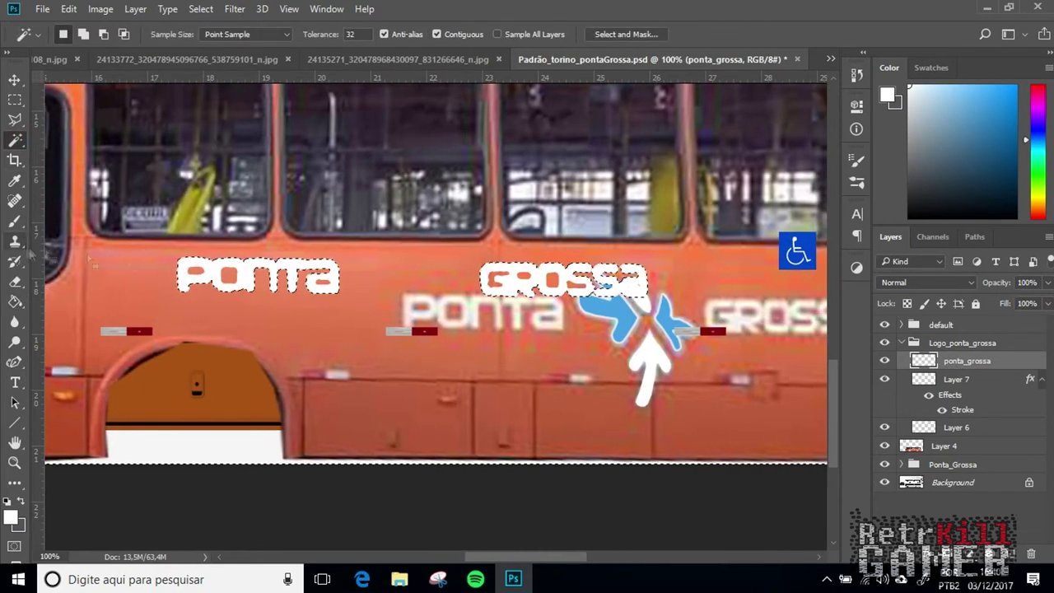
key("ctrl+plus")
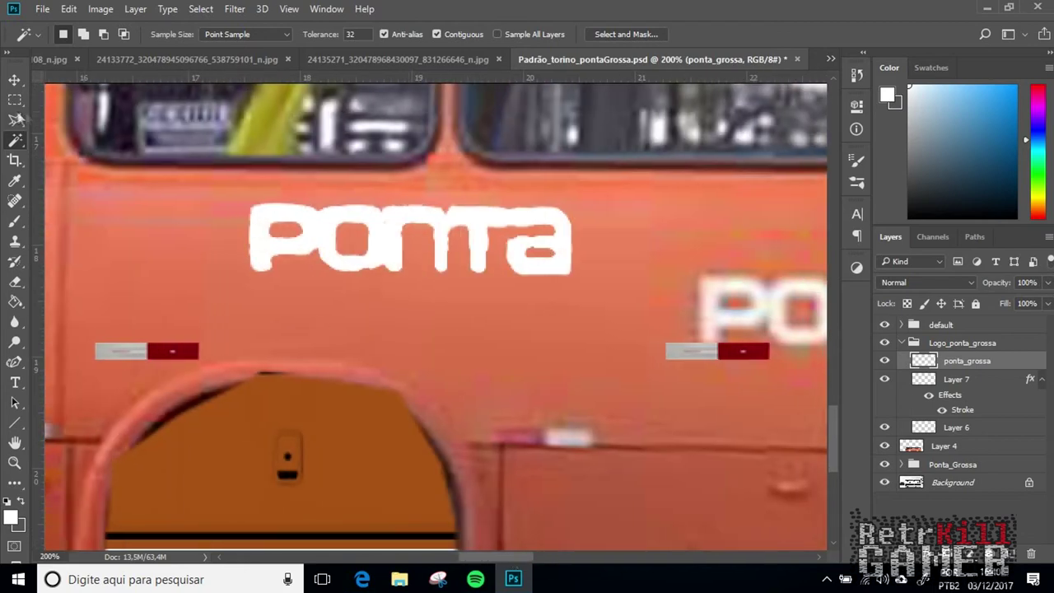
key("l")
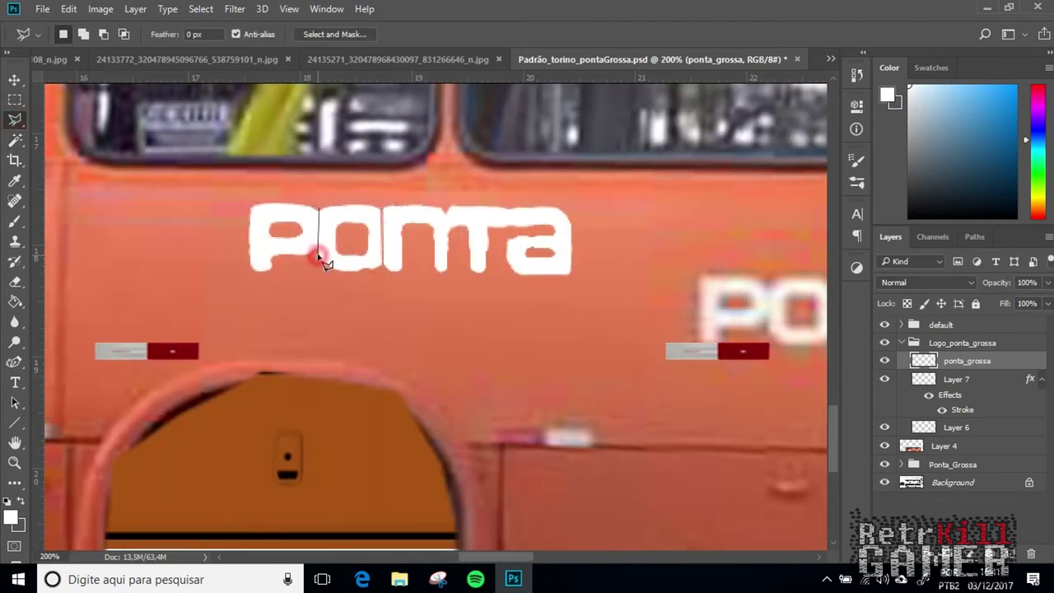
left_click(445, 205)
key("g")
left_click(434, 231)
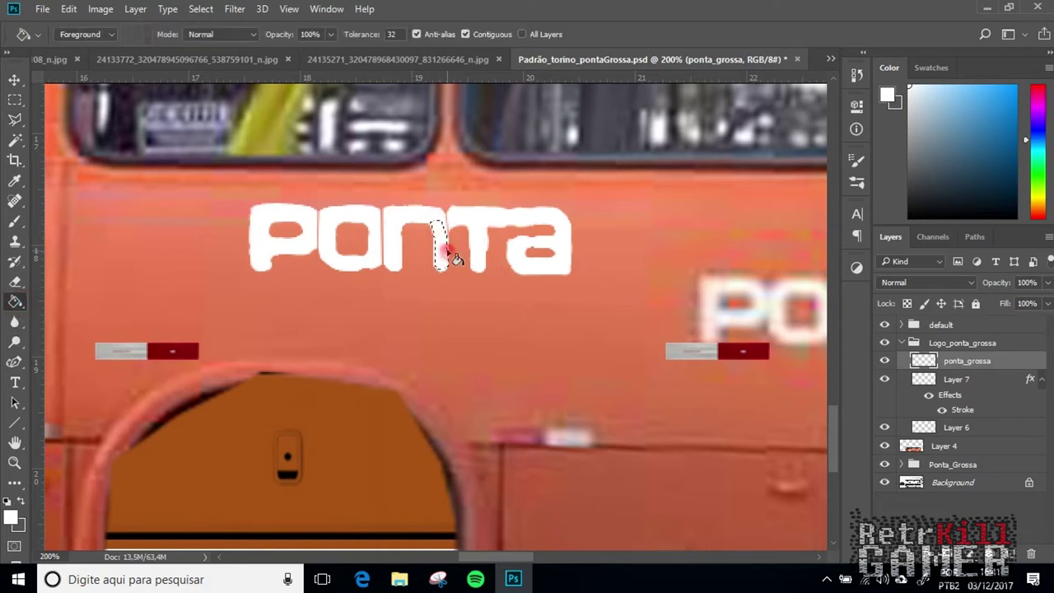
Separate the T from the A of PONTA with the Polygonal Lasso and straighten the T's stem with a white fill.
key("l")
left_click(499, 210)
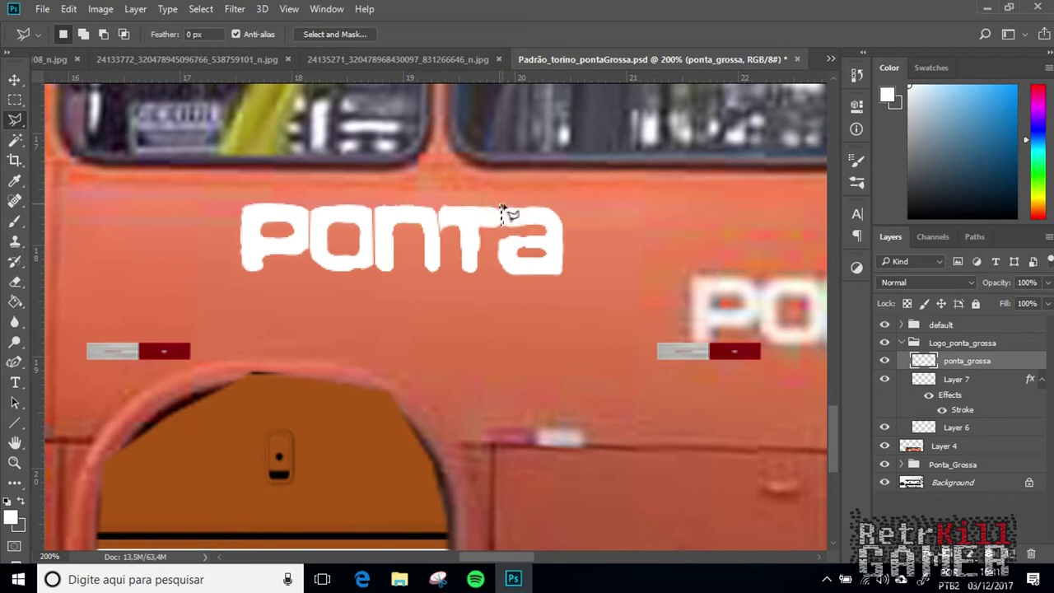
key("ctrl+plus")
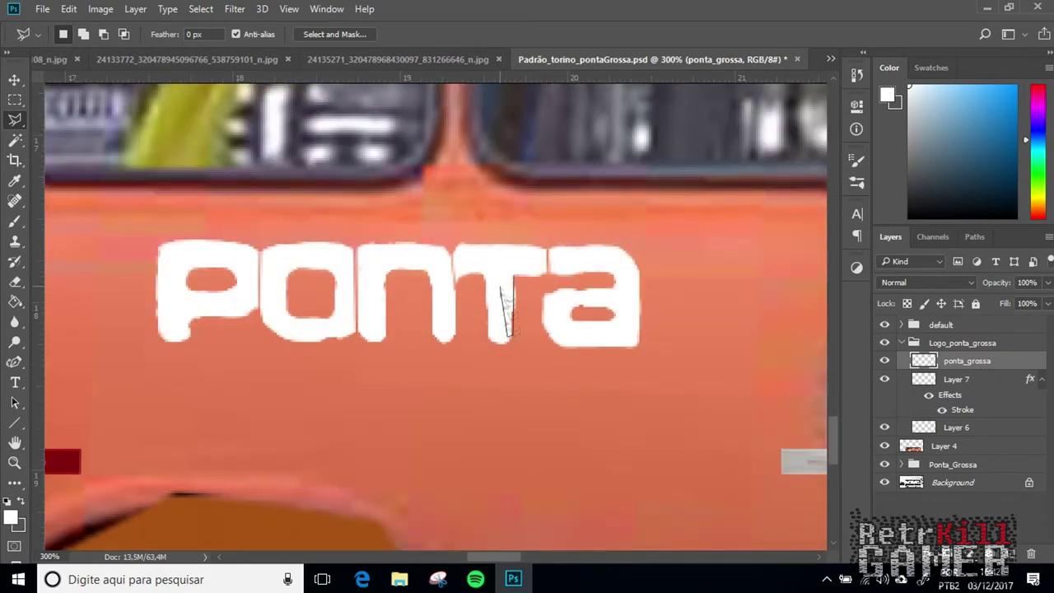
key("g")
key("ctrl+minus")
key("ctrl+minus")
key("ctrl+minus")
left_click_drag(536, 556, 578, 566)
key("ctrl+plus")
key("ctrl+plus")
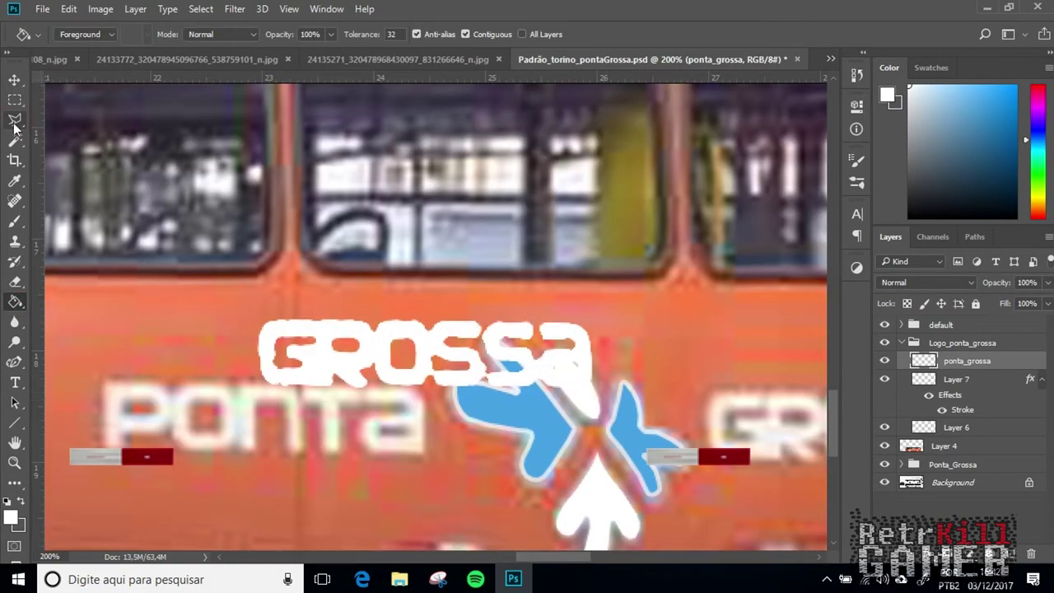
left_click(14, 100)
left_click_drag(319, 317, 321, 409)
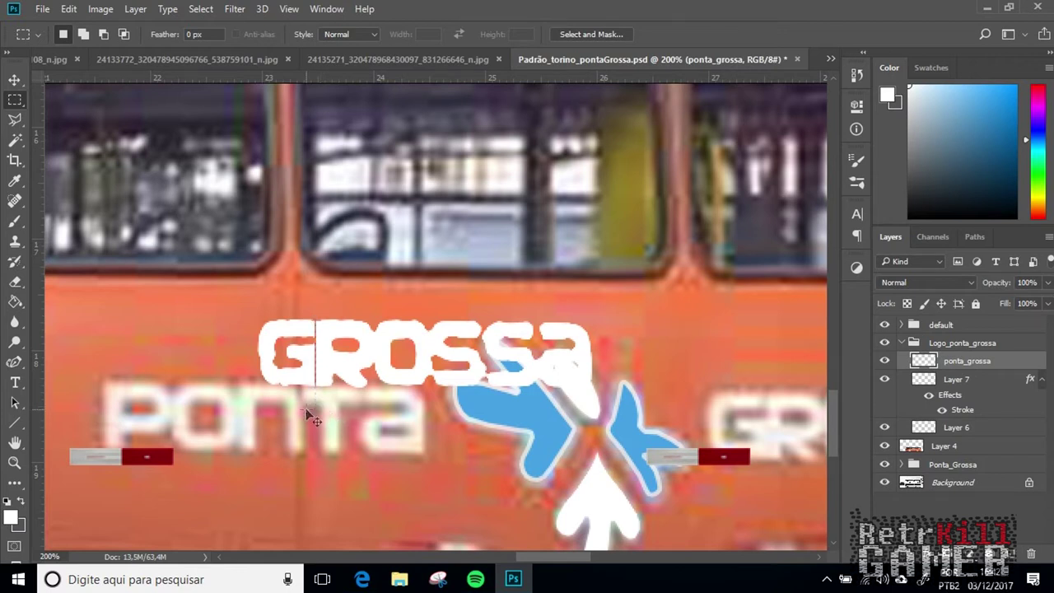
left_click(856, 75)
left_click(749, 118)
left_click(749, 99)
key("ctrl+d")
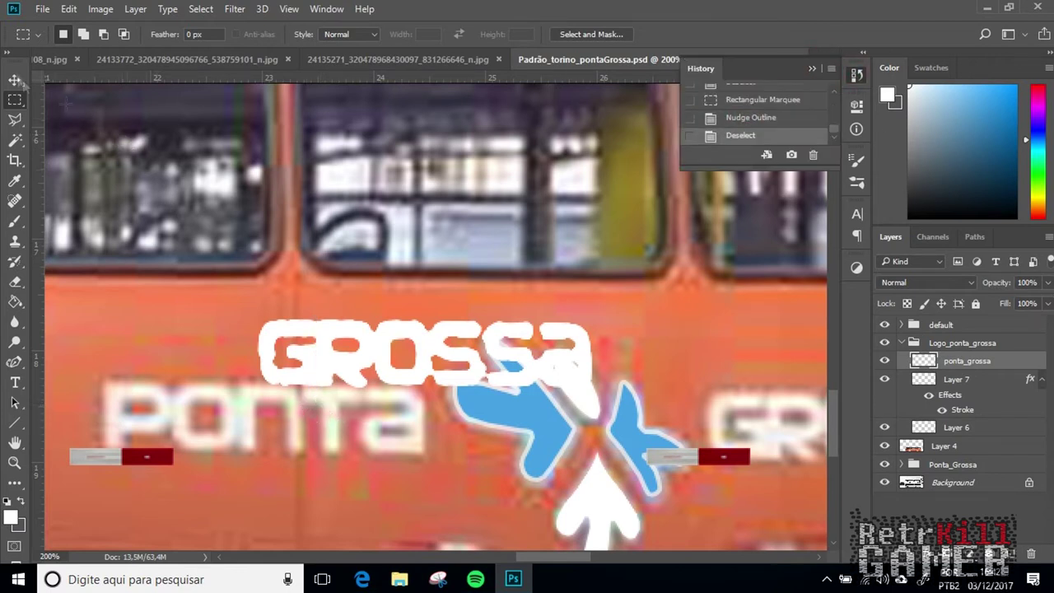
Select a thin vertical strip between the G and R of GROSSA with the Polygonal Lasso, clear it and deselect.
left_click(15, 119)
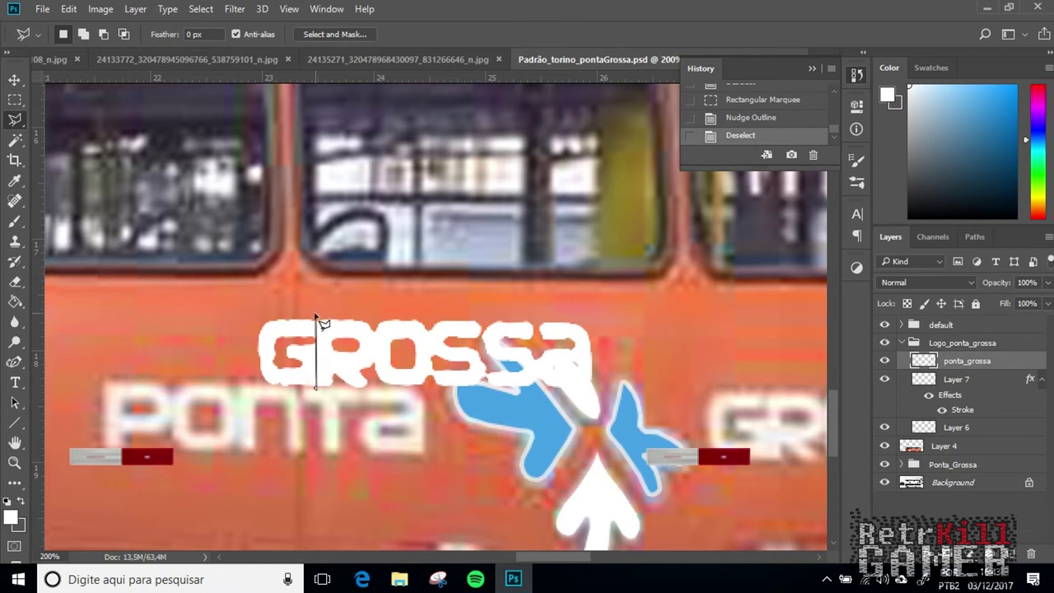
left_click(322, 324)
key("Delete")
key("ctrl+d")
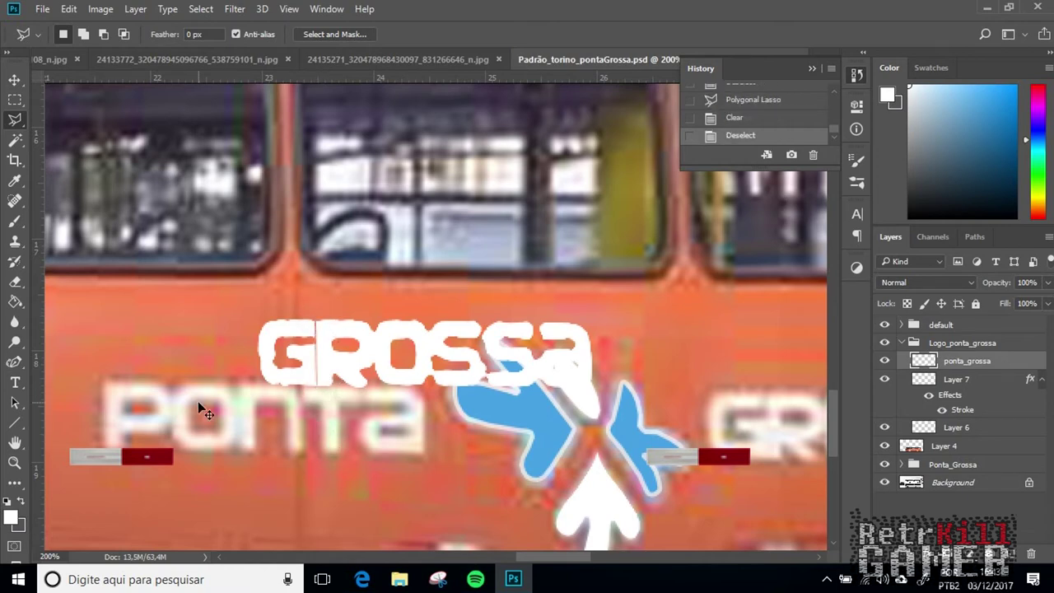
Outline the inner edge of the G in GROSSA with the Polygonal Lasso, fill the selection with white and deselect.
key("ctrl+plus")
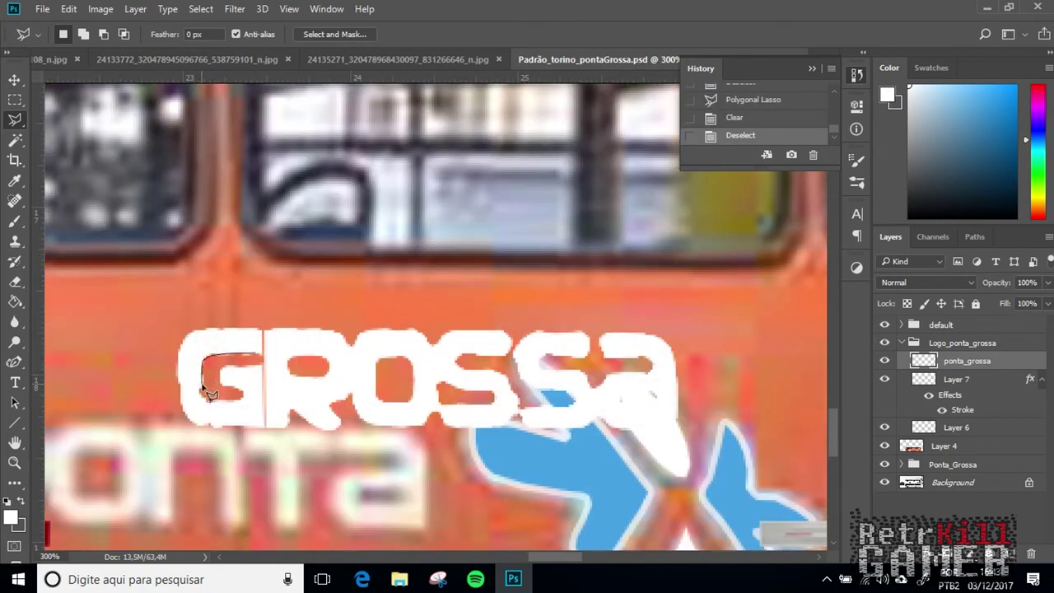
left_click(249, 406)
left_click(189, 403)
left_click(198, 345)
left_click(256, 353)
key("g")
left_click(200, 361)
left_click(197, 386)
left_click(212, 405)
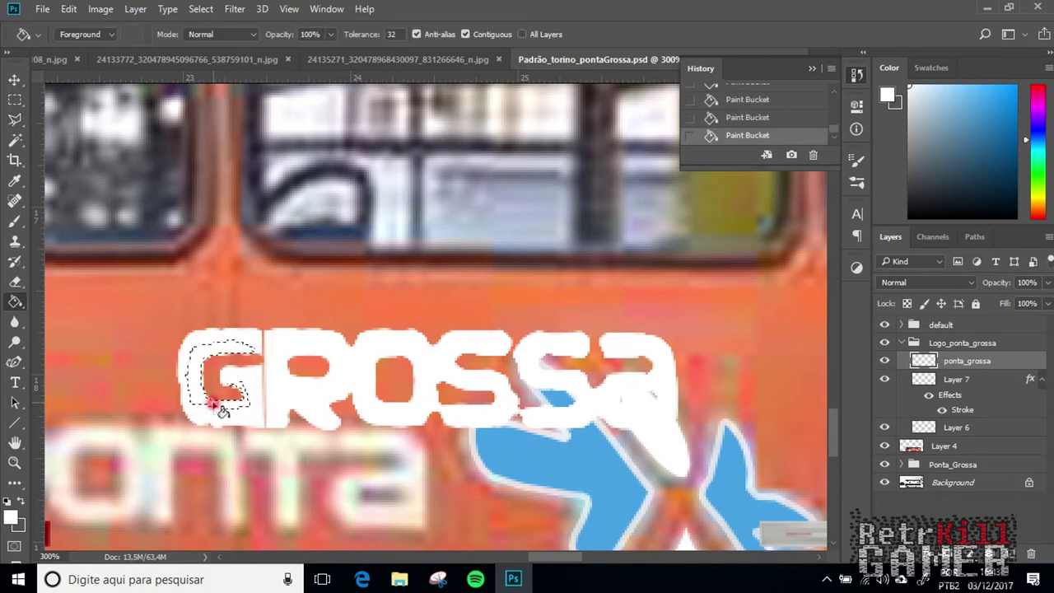
key("ctrl+d")
Clear thin Polygonal Lasso strips between the R and O and between the O and first S of GROSSA.
key("ctrl+minus")
key("ctrl+minus")
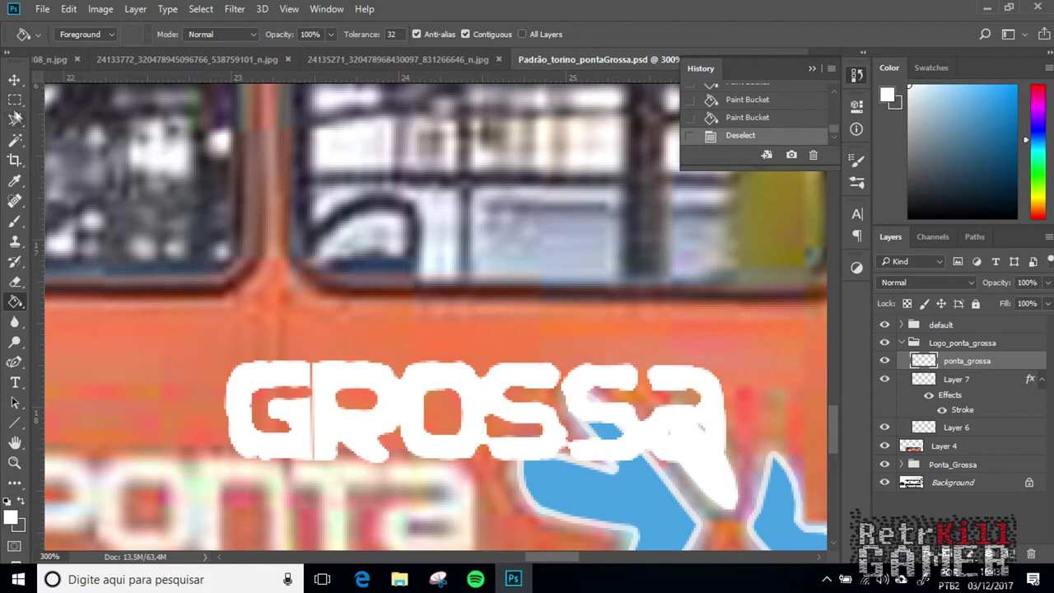
key("l")
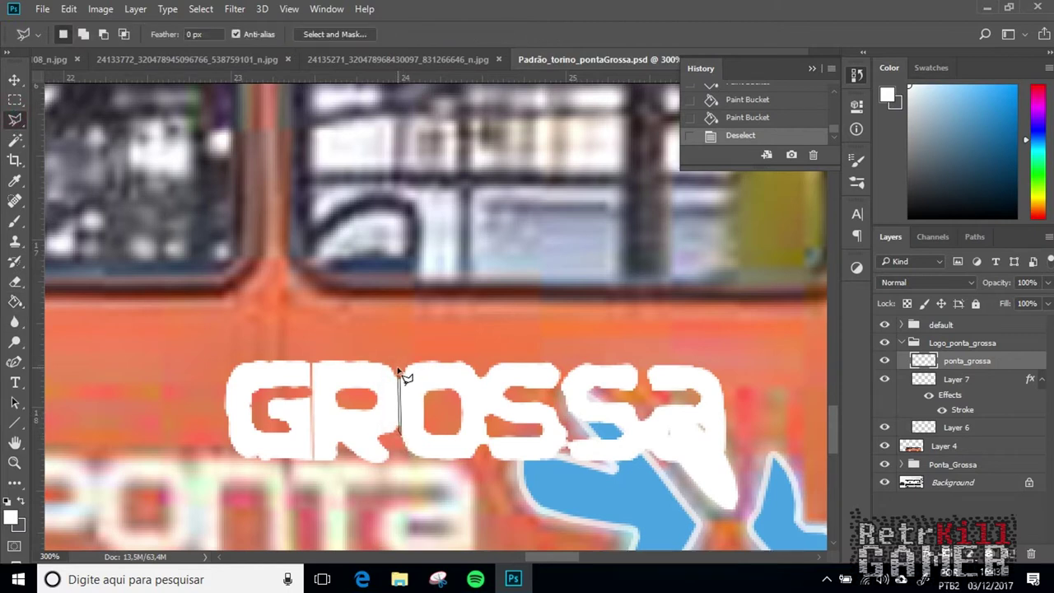
double_click(451, 384)
key("Delete")
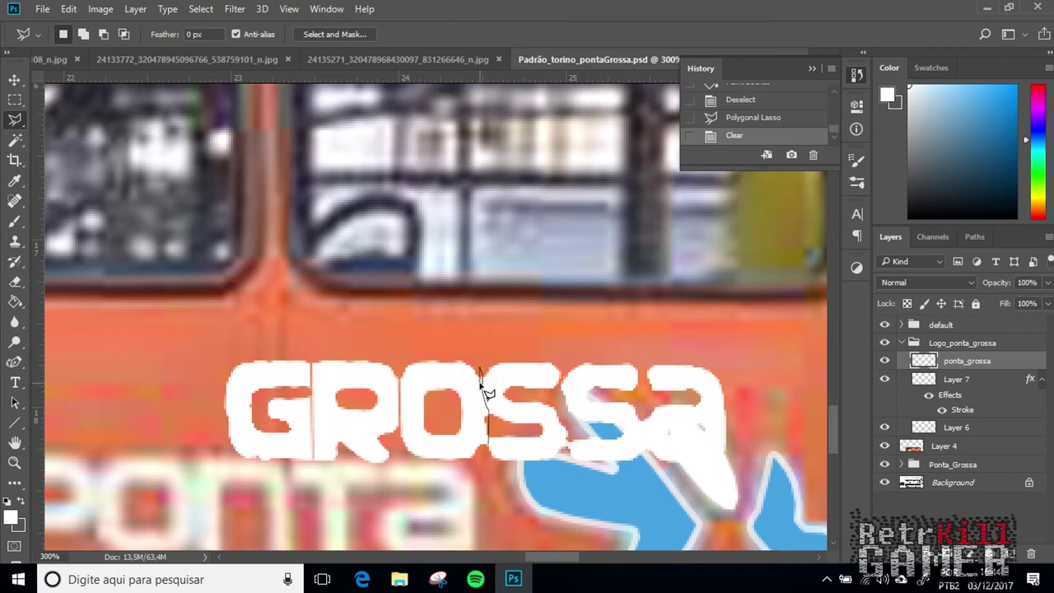
double_click(486, 453)
key("Delete")
key("ctrl+d")
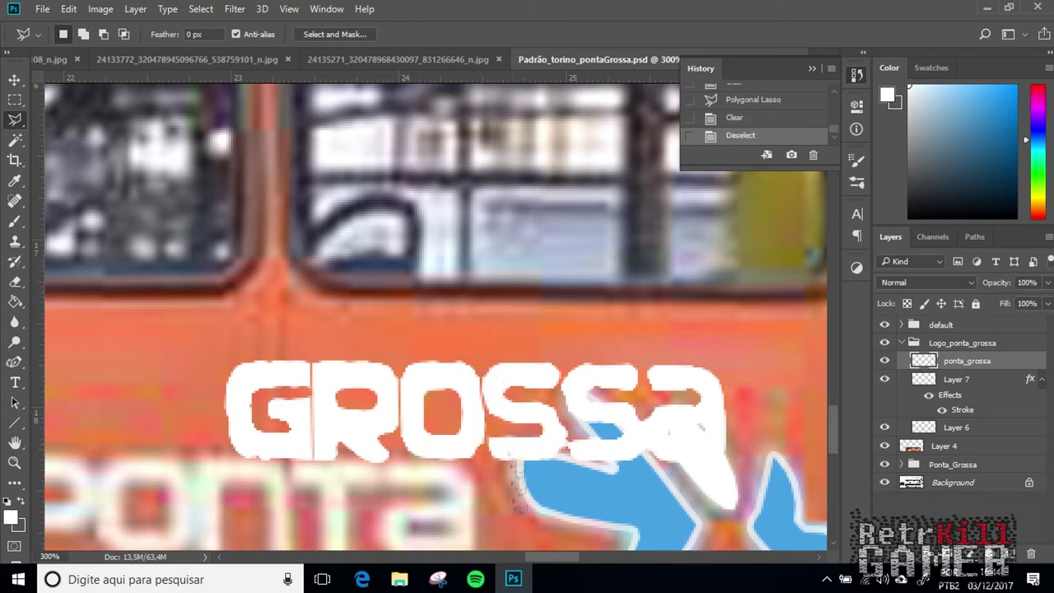
Clear the leftover white beside the first S of GROSSA and cut a gap between the two S letters.
double_click(484, 450)
key("Delete")
key("ctrl+d")
double_click(577, 448)
key("Delete")
Clear a thin strip between the last S and the A of GROSSA and check the whole lettering.
left_click_drag(564, 447, 424, 444)
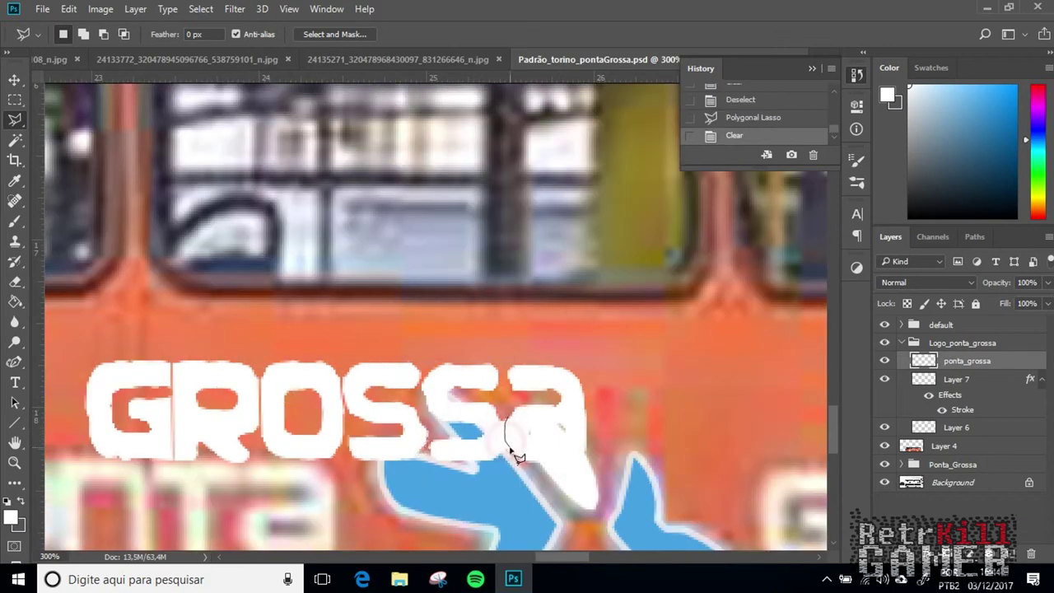
double_click(511, 418)
key("Delete")
key("ctrl+d")
mouse_move(885, 380)
left_mouse_down()
mouse_move(884, 426)
mouse_move(884, 378)
left_mouse_up()
key("ctrl+minus")
key("ctrl+minus")
key("ctrl+minus")
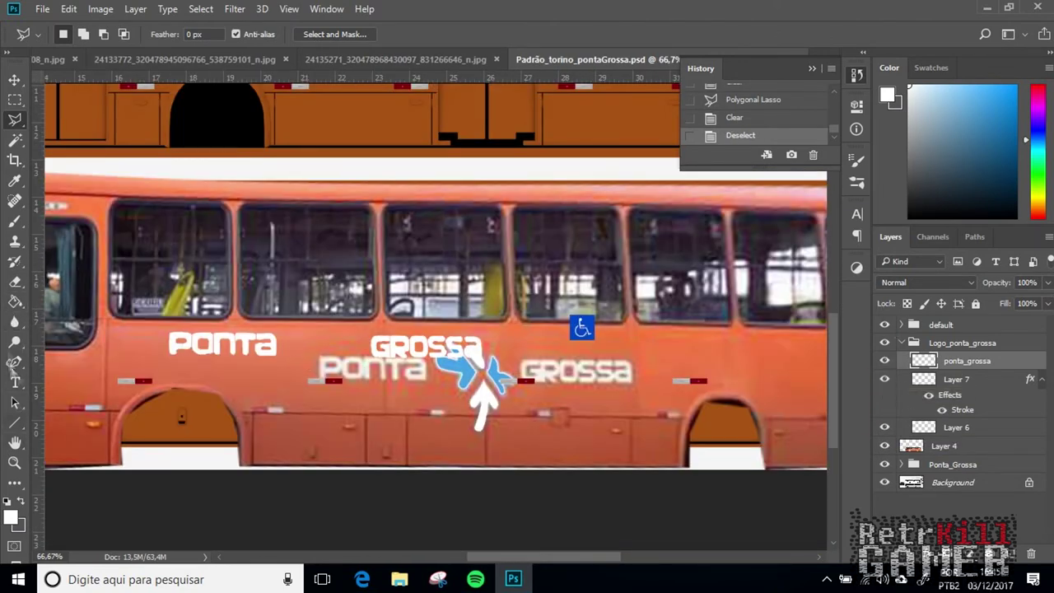
Soften the edges of the lettering on the ponta_grossa layer with the Blur tool at 50% strength, redoing the first strokes.
left_click(14, 321)
left_click(163, 339)
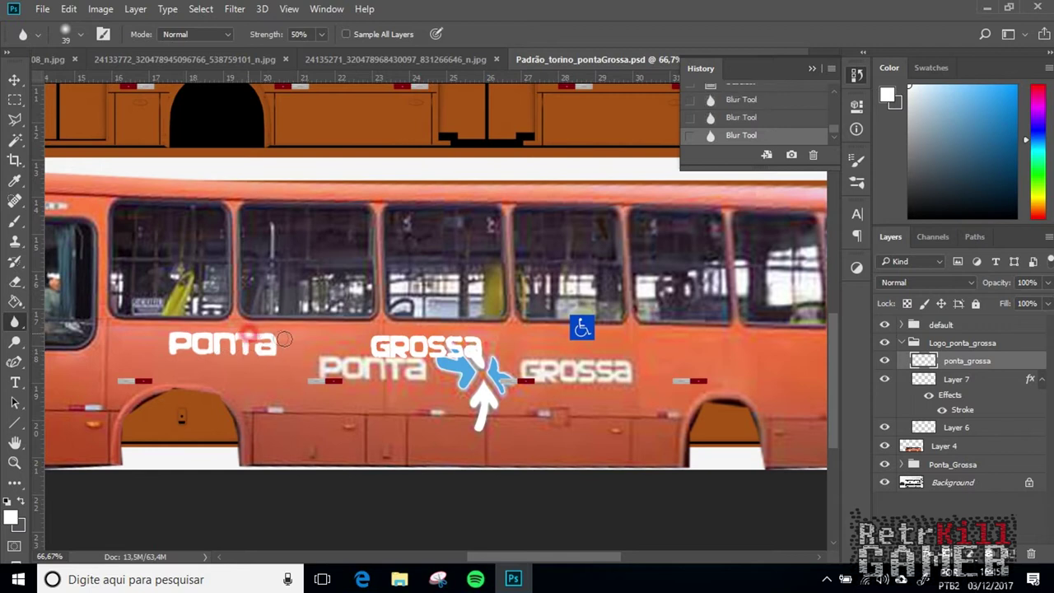
scroll(751, 108, "up", 3)
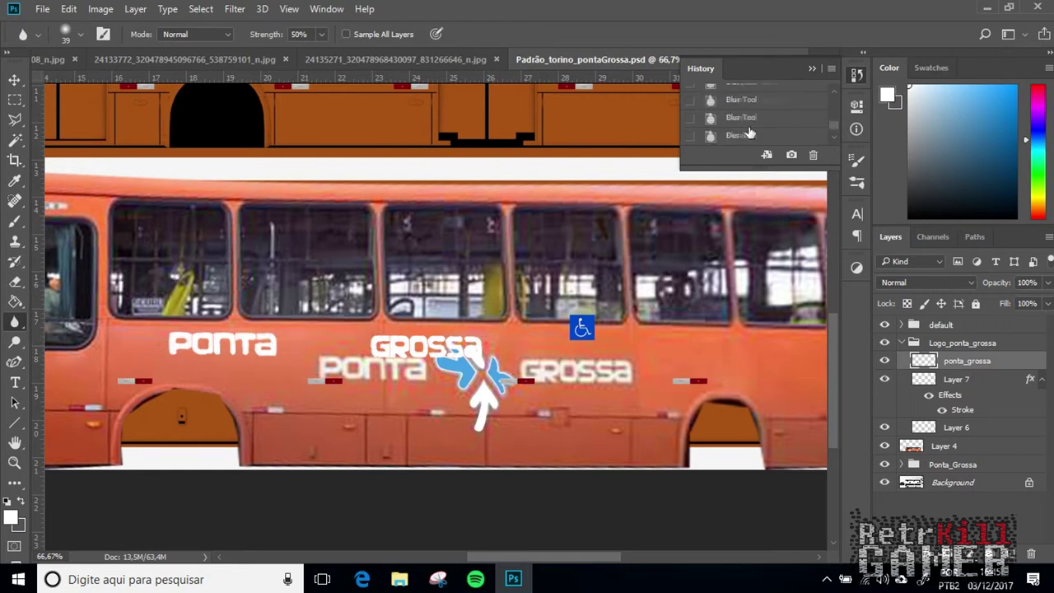
left_click(748, 118)
mouse_move(170, 336)
left_mouse_down()
mouse_move(291, 337)
mouse_move(172, 353)
left_mouse_up()
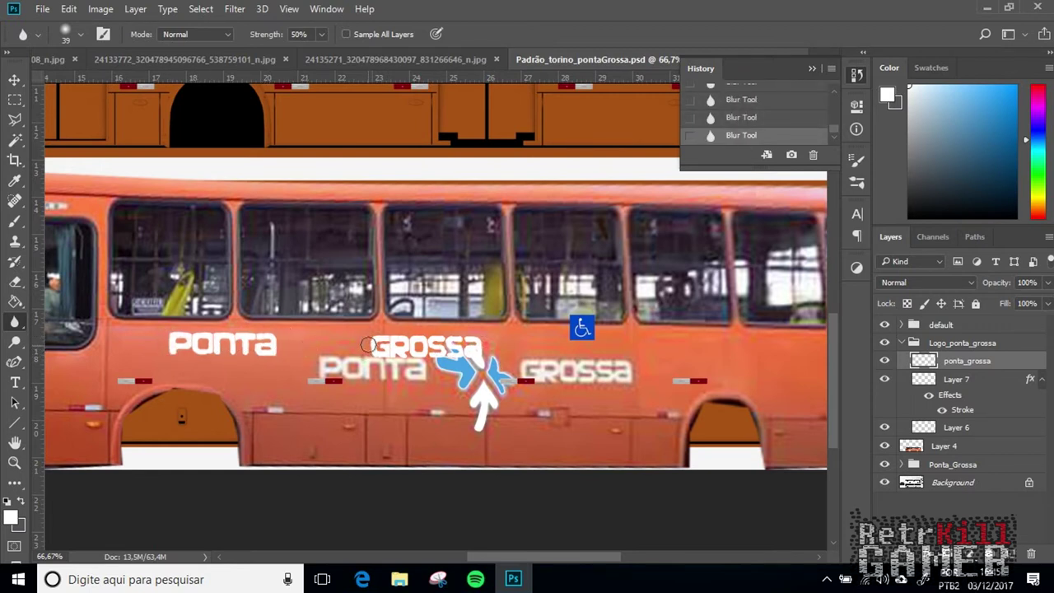
left_click(812, 68)
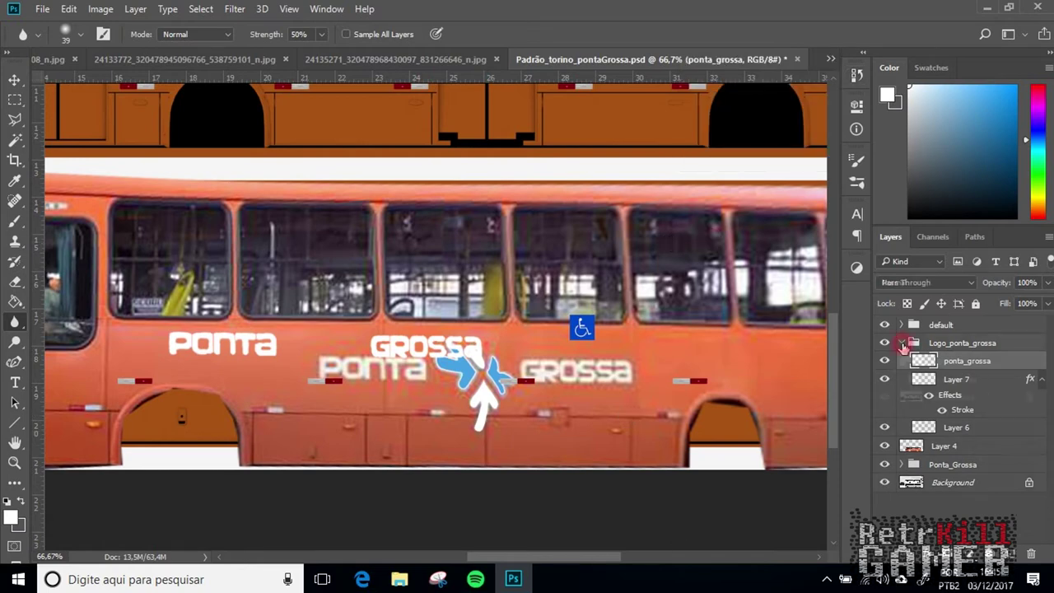
Delete Layer 4 with the reference bus photo from the template.
left_click(902, 342)
left_click(933, 363)
key("Delete")
key("ctrl+t")
key("Escape")
Move the PONTA GROSSA lettering on the ponta_grossa layer along the bus side with Free Transform.
left_click(901, 343)
left_click(967, 361)
key("ctrl+t")
left_click_drag(451, 350, 368, 352)
key("Return")
Transform Layer 7 and Layer 6 together to place the arrow logo between PONTA and GROSSA.
left_click(956, 378)
left_click(960, 426, "ctrl")
key("ctrl+t")
key("Return")
key("ctrl+minus")
key("ctrl+minus")
key("ctrl+t")
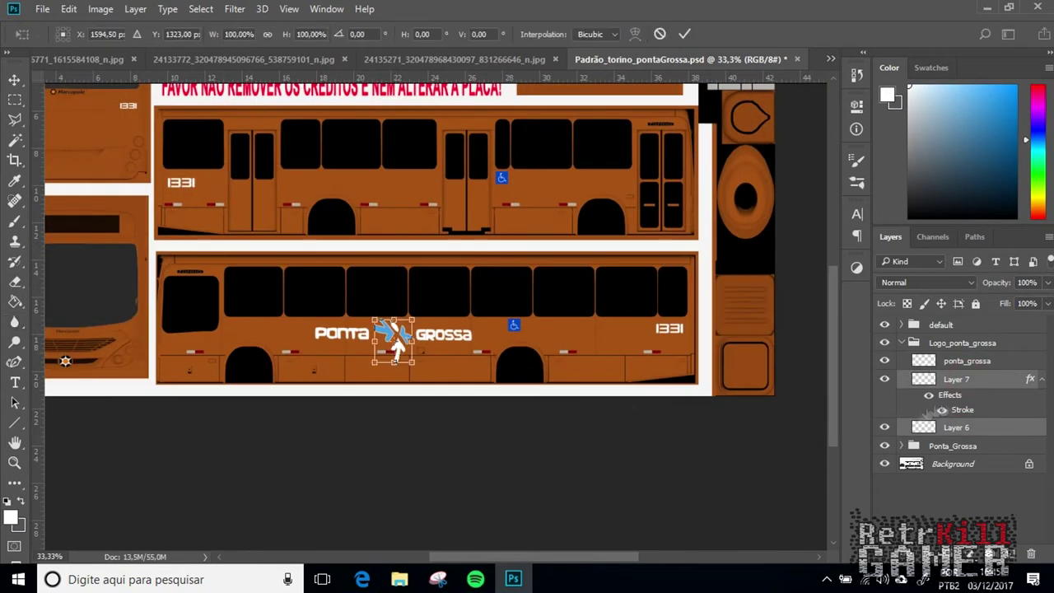
key("Return")
Nudge the ponta_grossa lettering into alignment with the arrow logo.
left_click(969, 363)
key("ctrl+t")
left_click_drag(500, 311, 501, 313)
key("Return")
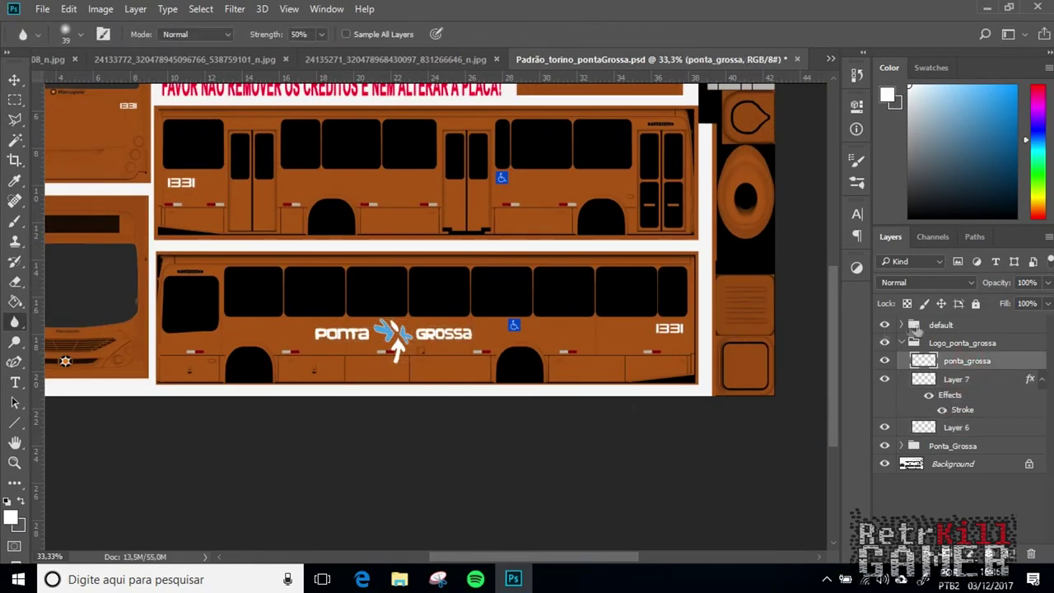
Duplicate Layer 7 and Layer 6 and merge the two copies into one layer.
left_click(963, 382)
left_click(952, 430, "ctrl")
right_click(953, 431)
left_click(678, 162)
key("Return")
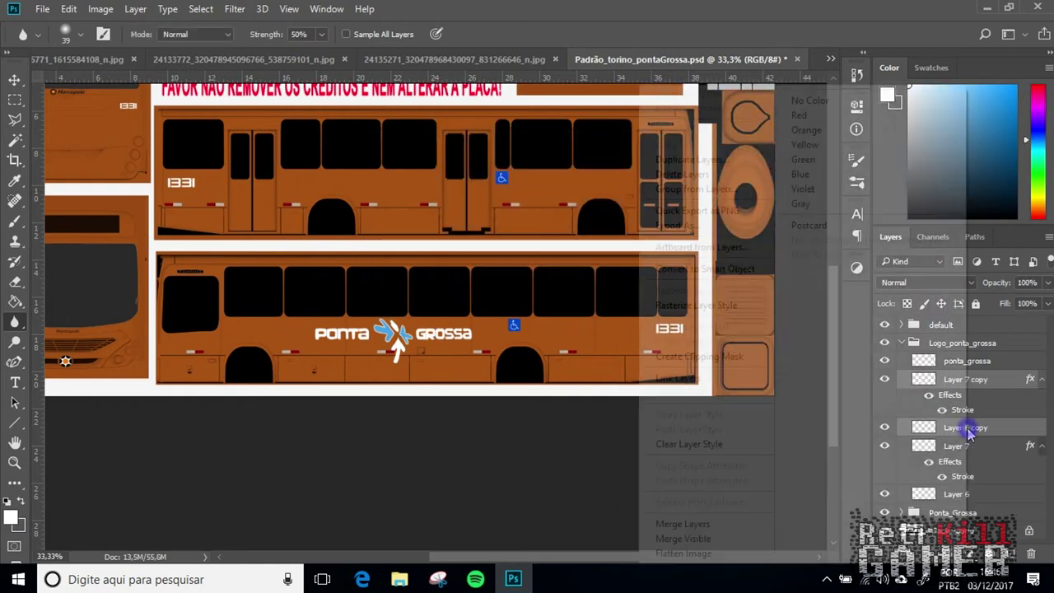
right_click(969, 431)
left_click(685, 523)
Rename Layer 7 as logo_desenho and hide it together with Layer 6.
double_click(960, 397)
type("logo_desenho")
key("Return")
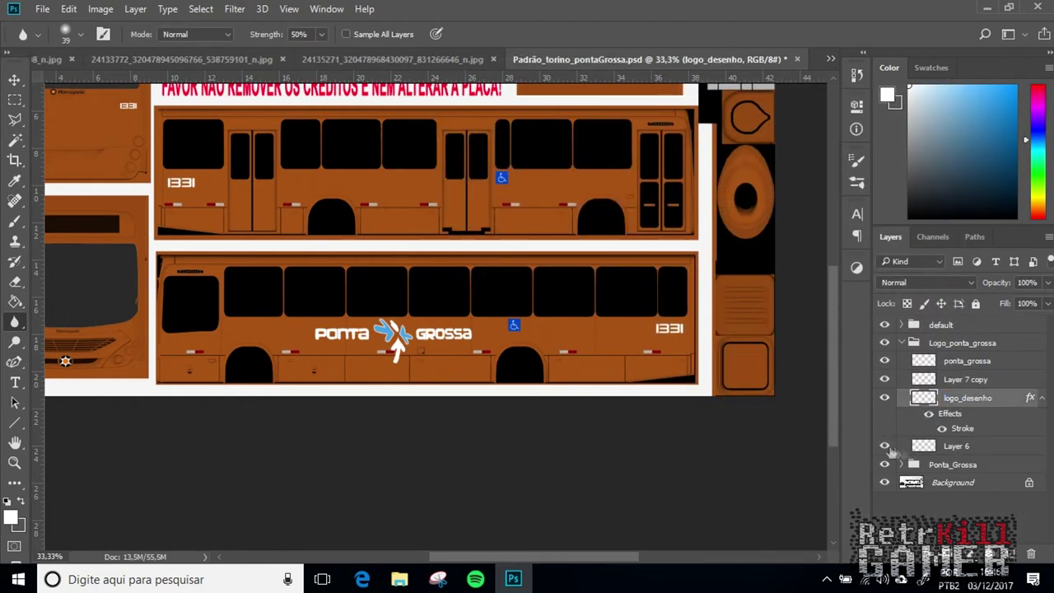
left_click(885, 397)
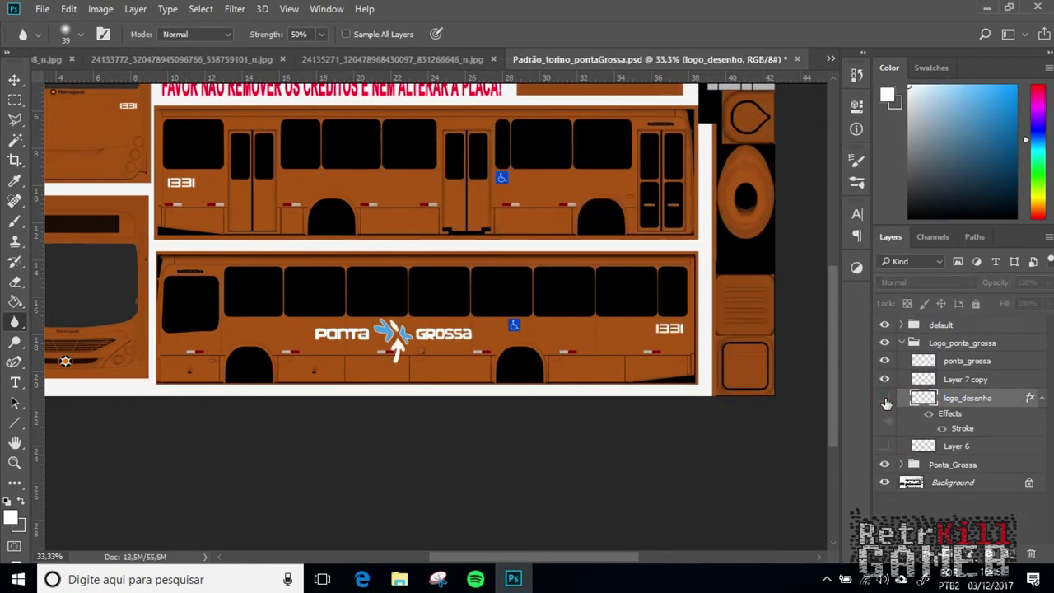
Rename the merged copy Logo_cetas, the blue arrows' layer cetas_azul and the white arrows' layer cetas_brancas.
double_click(968, 379)
type("Logo_cetas")
key("Return")
double_click(963, 398)
type("cetas_azul")
key("Return")
double_click(955, 445)
type("cetas_brancas")
key("Return")
Toggle the visibility of the Logo_cetas, cetas_azul and cetas_brancas layers to check what each one contains.
left_click(885, 446)
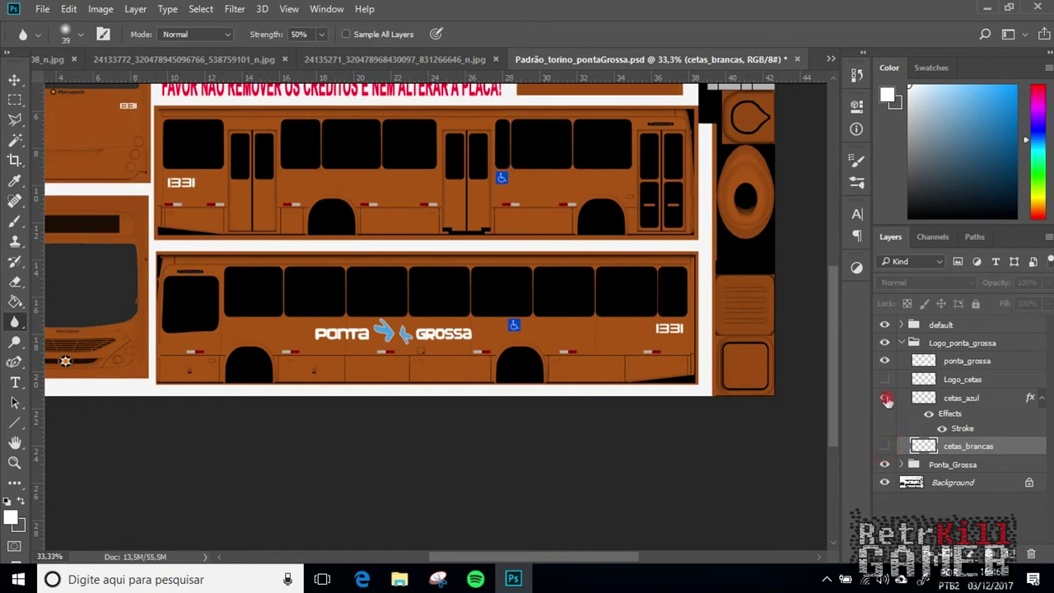
left_click(885, 379)
left_click(884, 397)
left_click(884, 446)
right_click(963, 366)
left_click(964, 380)
left_click(884, 380)
left_click(884, 381)
left_click(883, 379)
Move the Logo_cetas logo onto the bus's rear panel with Free Transform.
key("ctrl+t")
left_click_drag(400, 348, 183, 188)
key("Return")
key("r")
key("ctrl+Tab")
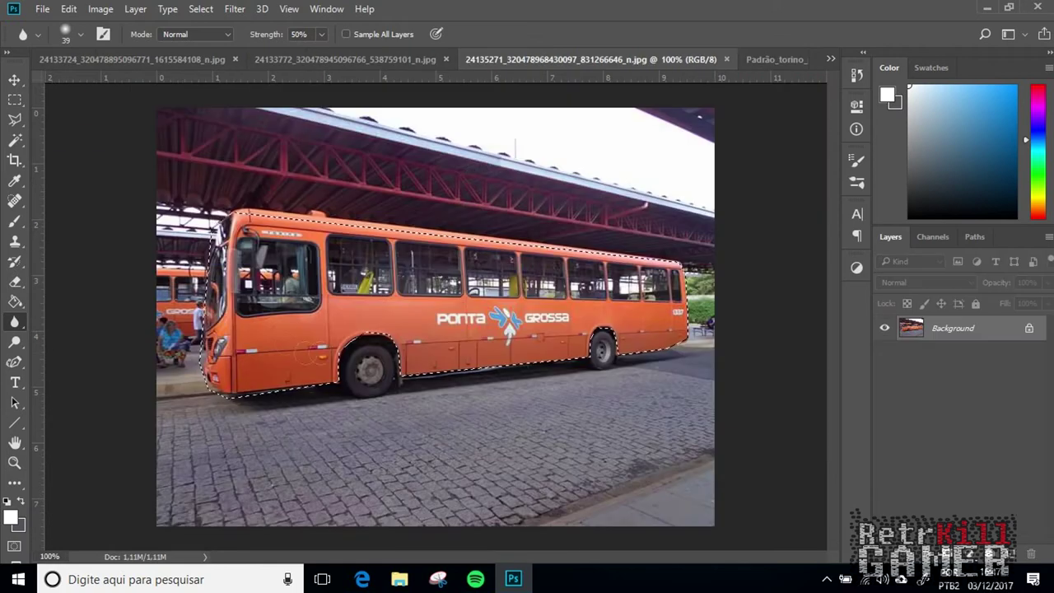
key("ctrl+Tab")
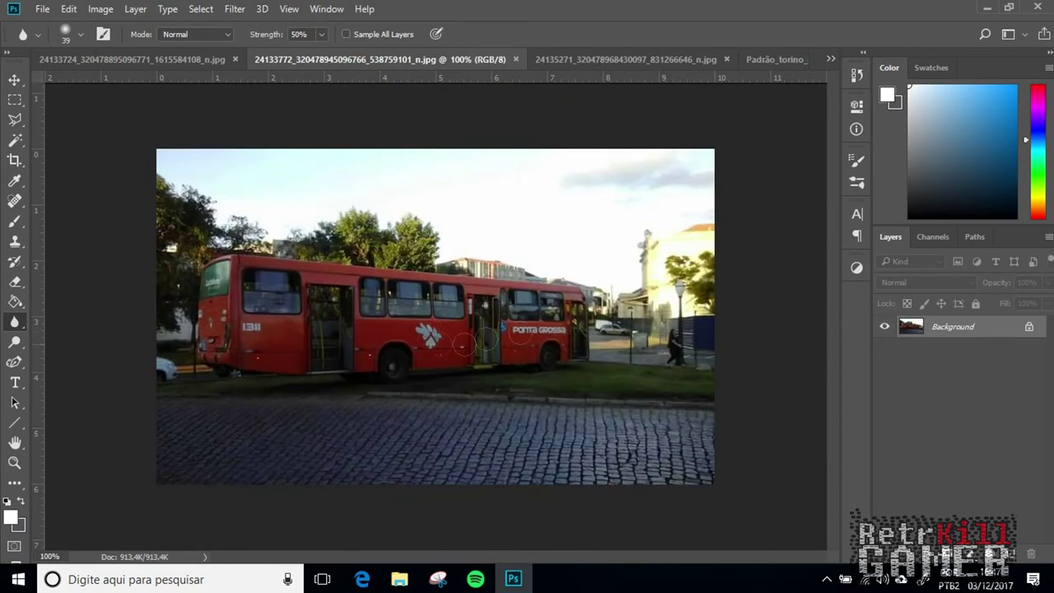
left_click(568, 60)
left_click(727, 59)
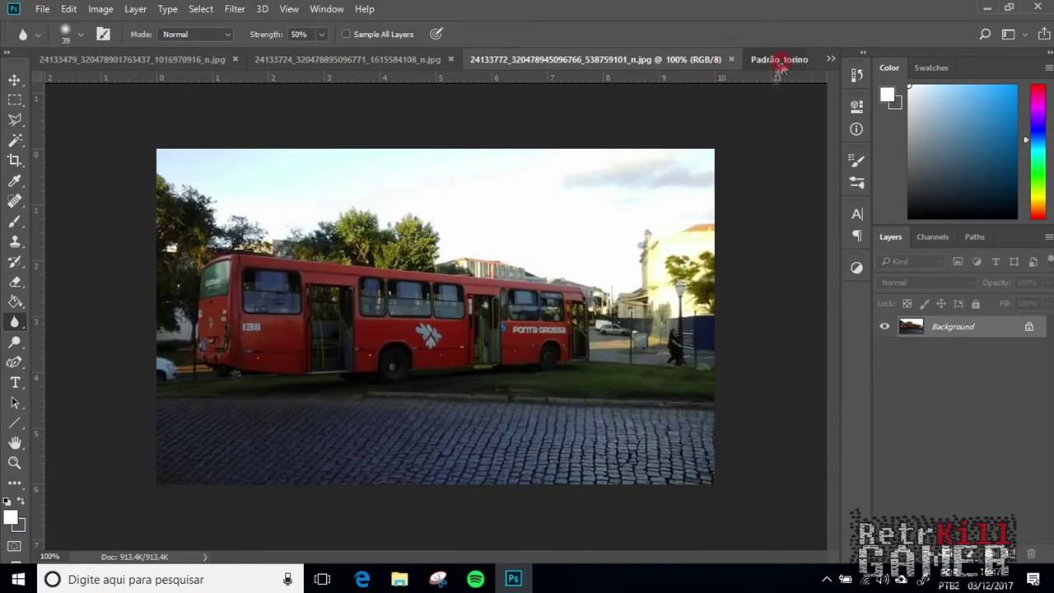
left_click(779, 60)
Duplicate the Logo_cetas layer and move the copy onto the bus's door side, between the two rear doors.
left_click(970, 362)
right_click(970, 380)
left_click(832, 167)
left_click(664, 169)
left_click_drag(170, 191, 494, 257)
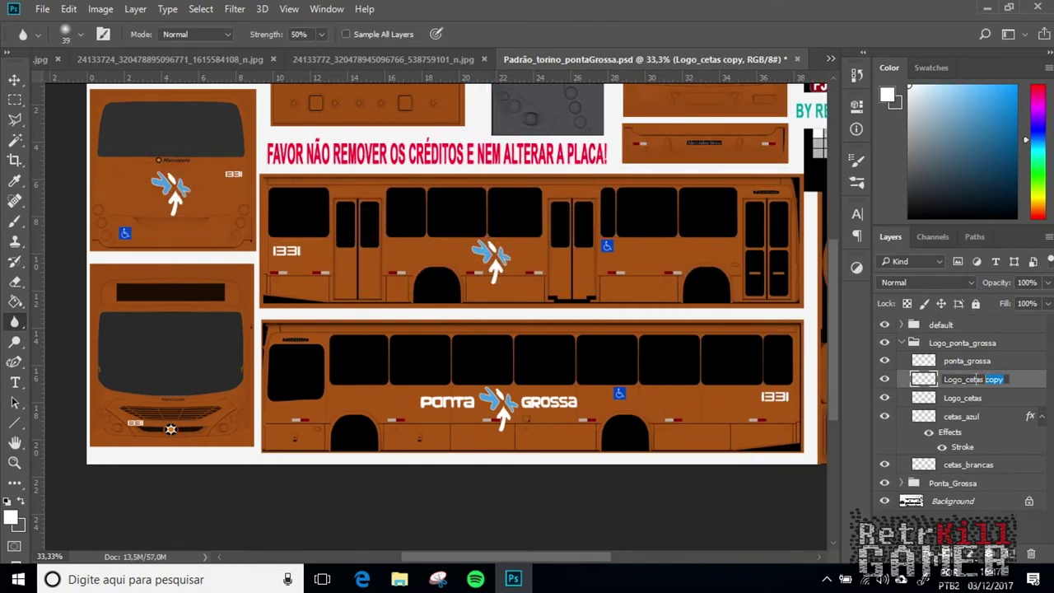
Rename the Logo_cetas layer as T_Logo_cetas and its copy as LD_Logo_cetas.
key("BackSpace")
left_click(968, 362)
double_click(951, 398)
type("T_")
key("Return")
double_click(951, 380)
type("LD_")
key("Return")
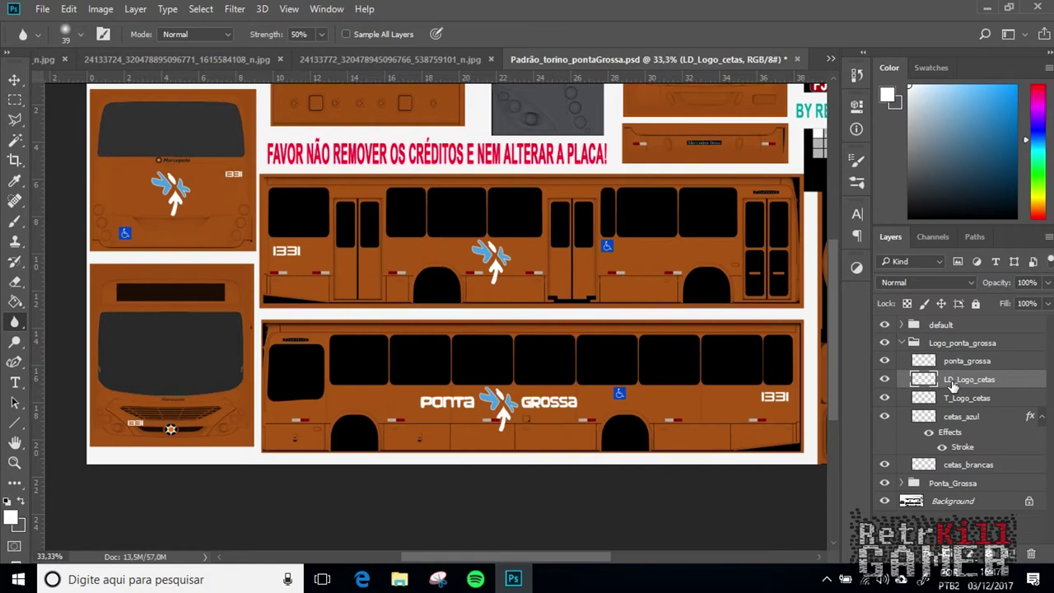
Duplicate the ponta_grossa layer and move the copy onto the front part of the bus's door side.
left_click(1041, 417)
right_click(963, 361)
left_click(690, 160)
left_click(671, 170)
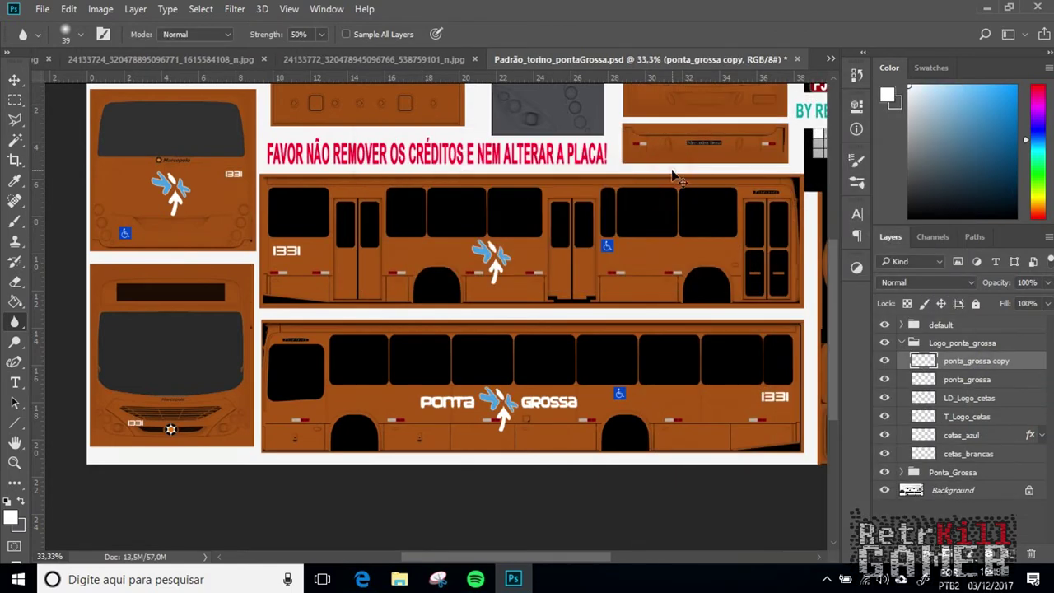
key("ctrl+t")
left_click_drag(562, 408, 796, 236)
key("Return")
Close the logo gap between PONTA and GROSSA on the door side by cutting and pasting one word, and merge both pieces into one layer.
key("m")
key("ctrl+x")
key("ctrl+v")
key("ctrl+t")
left_click_drag(475, 274, 728, 254)
key("Return")
key("ctrl+t")
key("Return")
key("ctrl+t")
key("Return")
left_click(886, 380)
left_click(886, 381)
left_click(965, 381, "ctrl")
key("ctrl+e")
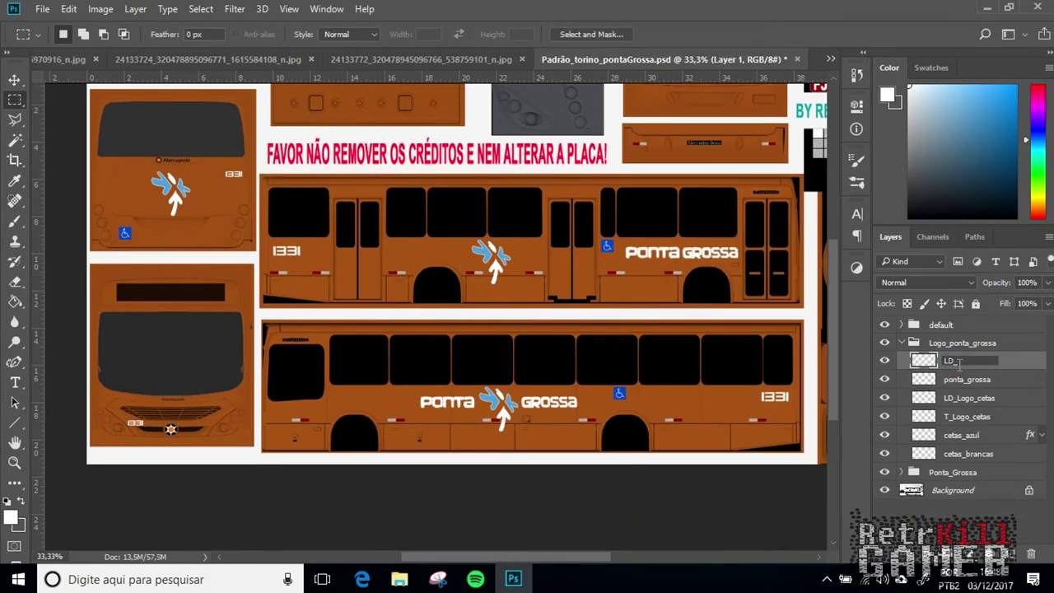
Name the merged door-side lettering layer LD_ponta and the original lettering layer LE_ponta.
double_click(969, 379)
type("LE_ponta")
key("Return")
Shift the LD_ponta lettering slightly lower and towards the rear, above the front wheel arch.
left_click(961, 362)
key("ctrl+t")
left_click_drag(705, 252, 698, 256)
key("Left")
key("Left")
key("Down")
key("Return")
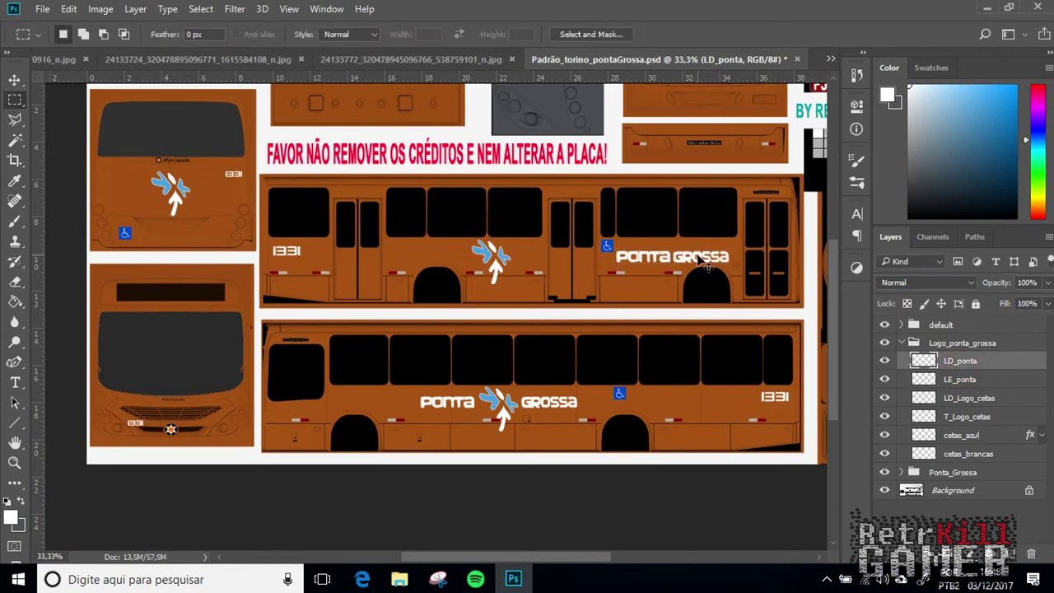
Compare the template with the bus photos and add the text VCG below the fleet number on the rear panel.
key("ctrl+minus")
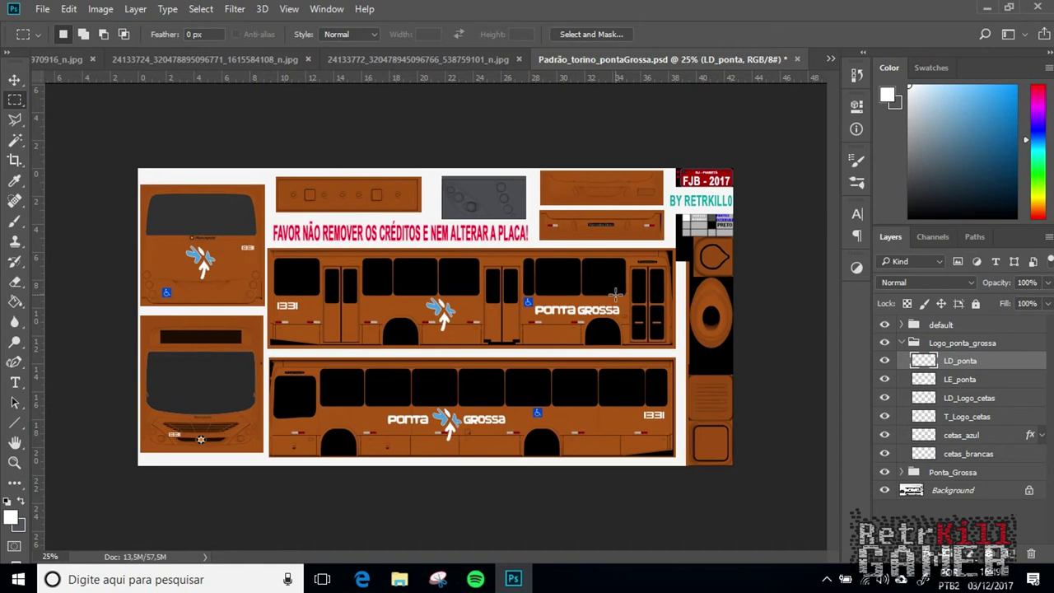
left_click(392, 60)
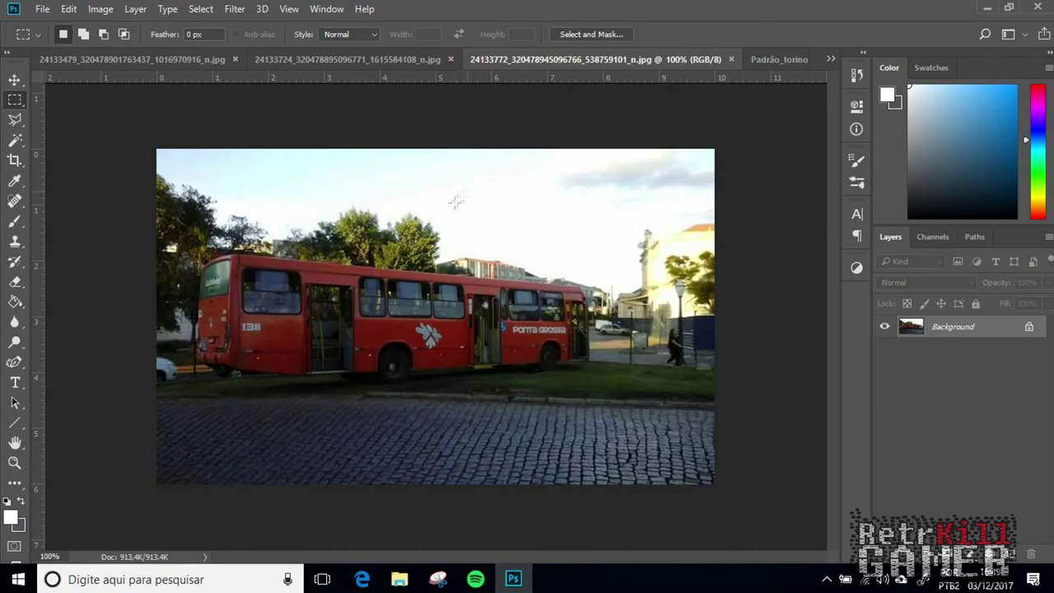
left_click(385, 61)
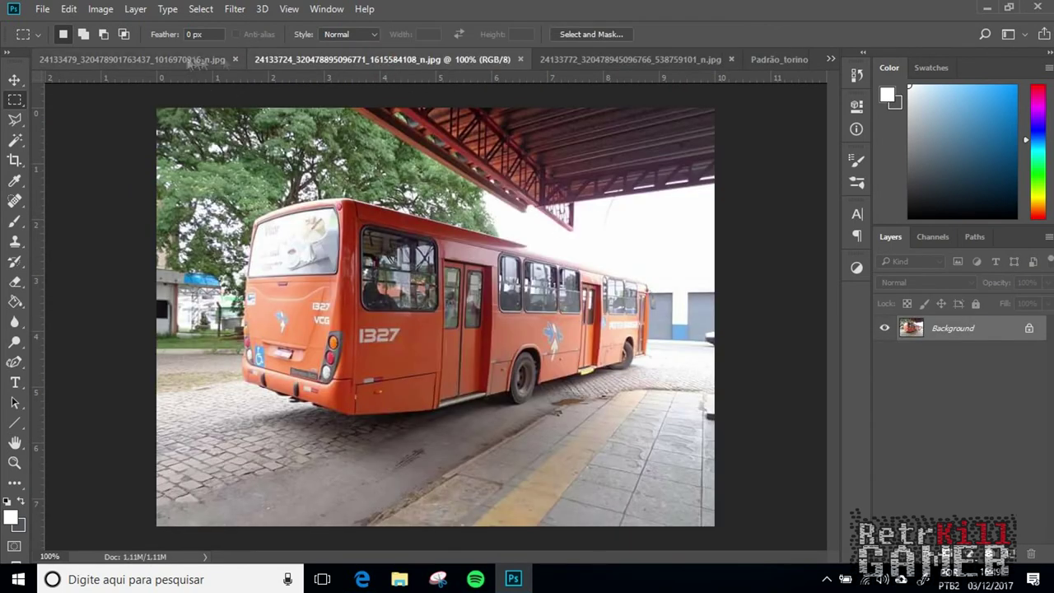
left_click(777, 60)
left_click(14, 382)
left_click(243, 261)
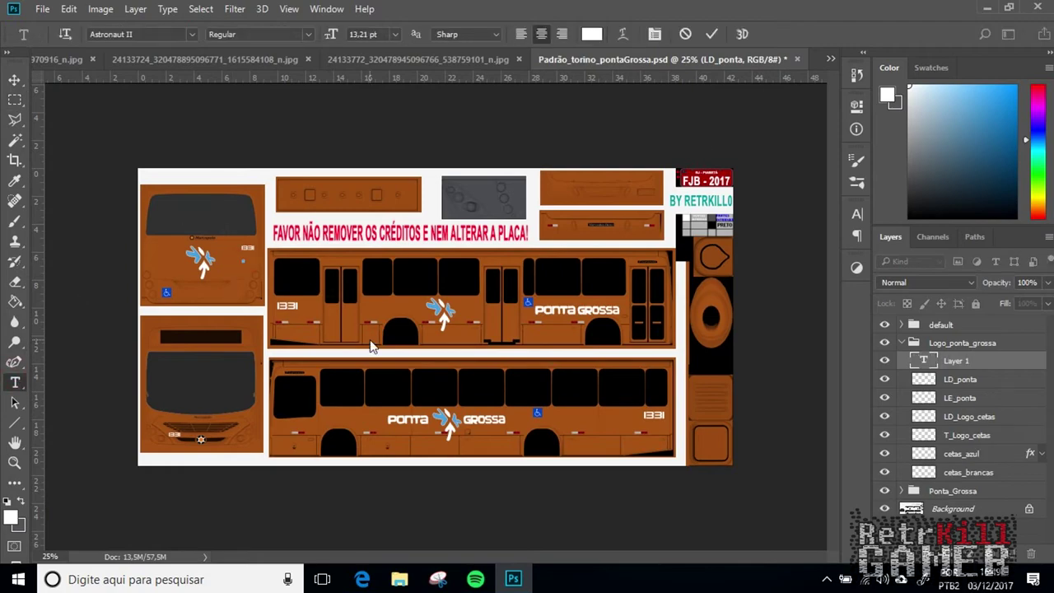
type("VCG")
left_click(15, 79)
key("ctrl+plus")
key("ctrl+plus")
key("ctrl+plus")
scroll(89, 314, "left", 11)
scroll(541, 320, "up", 3)
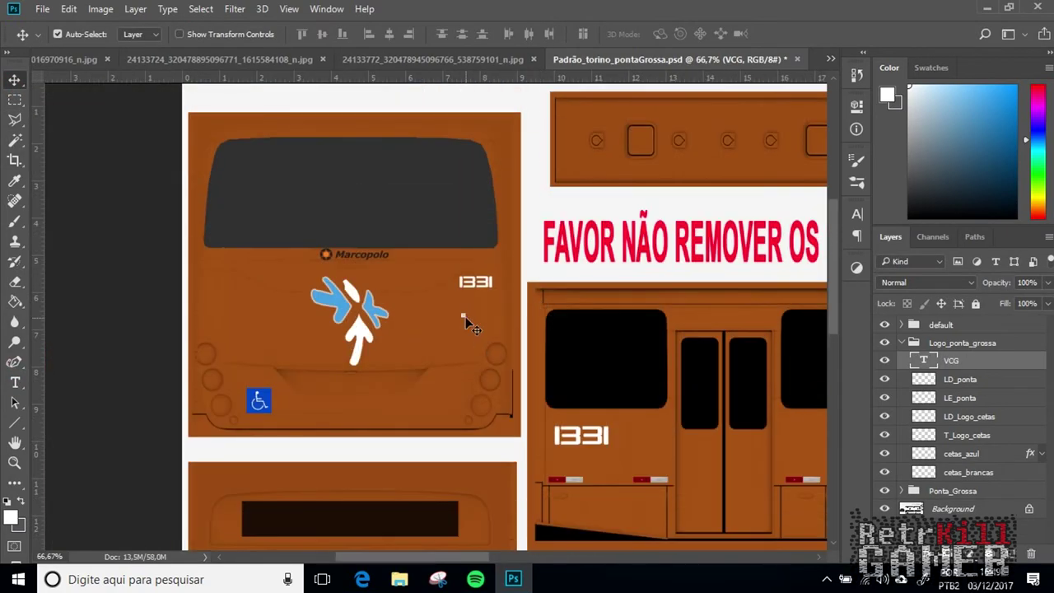
Scale the VCG text with Free Transform and align it directly beneath the number 1331 on the rear panel.
key("ctrl+plus")
key("ctrl+plus")
key("ctrl+t")
left_click_drag(528, 325, 589, 293)
left_click_drag(428, 315, 484, 285)
left_click_drag(588, 258, 587, 269)
key("Return")
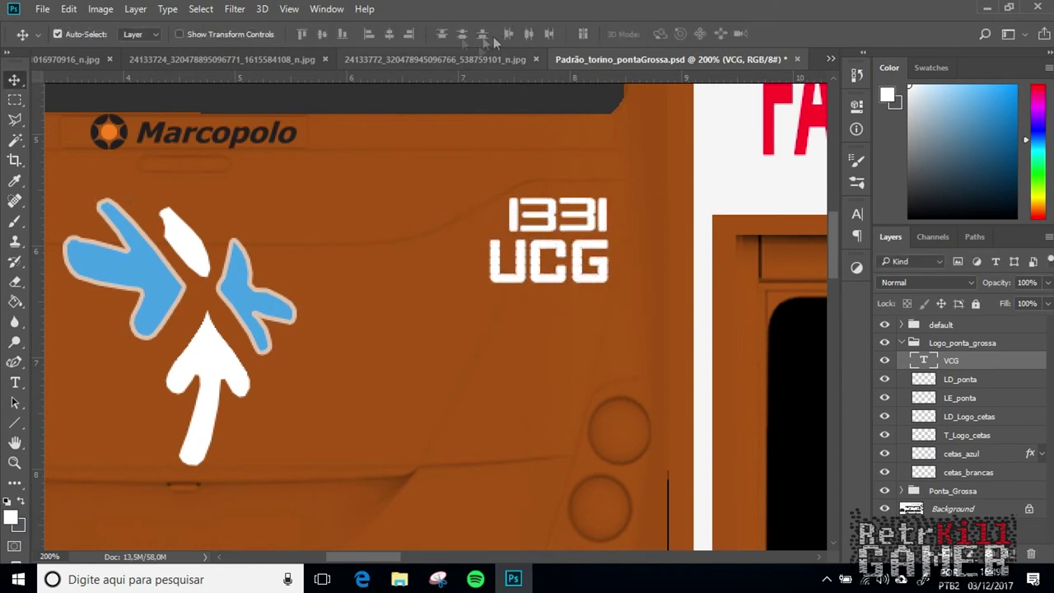
Check the lettering style in the bus photos and change the VCG text's font to Impact.
left_click(457, 60)
left_click(307, 65)
left_click(764, 61)
left_click(14, 382)
double_click(548, 262)
left_click(192, 35)
left_click(162, 98)
key("ctrl+t")
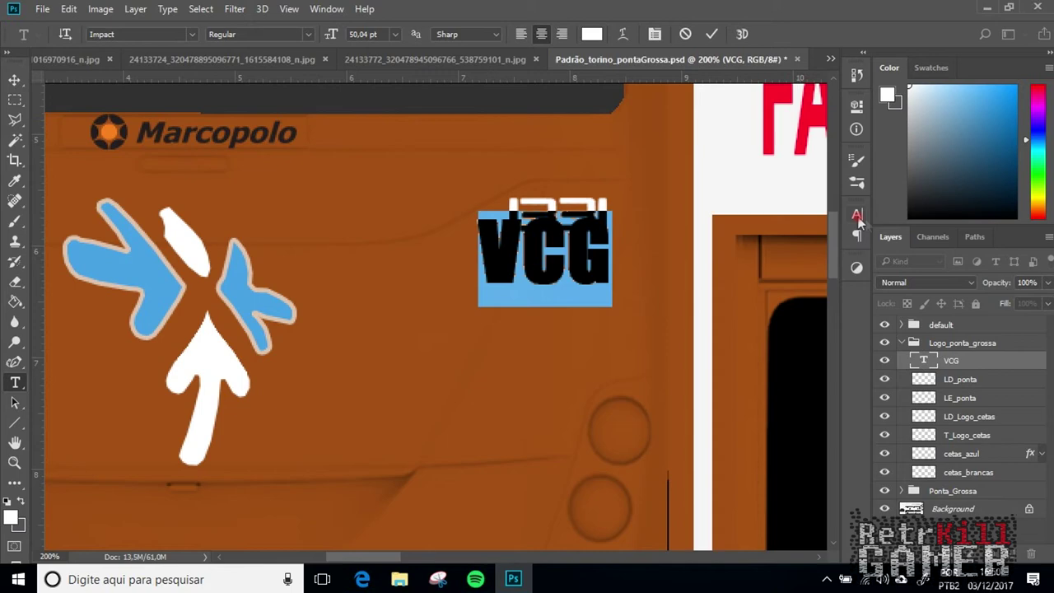
Resize the Impact VCG text with Free Transform so it fits beneath the number 1331.
left_click(15, 80)
left_click(812, 208)
key("ctrl+t")
left_click_drag(577, 263, 584, 282)
left_click_drag(550, 230, 590, 257)
key("Return")
left_click(241, 63)
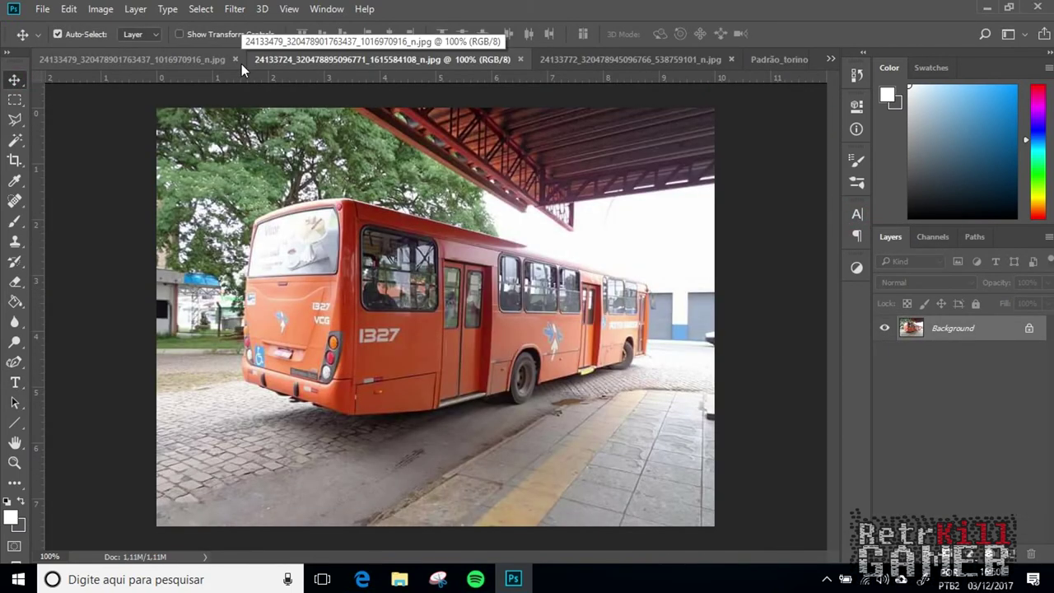
left_click(760, 58)
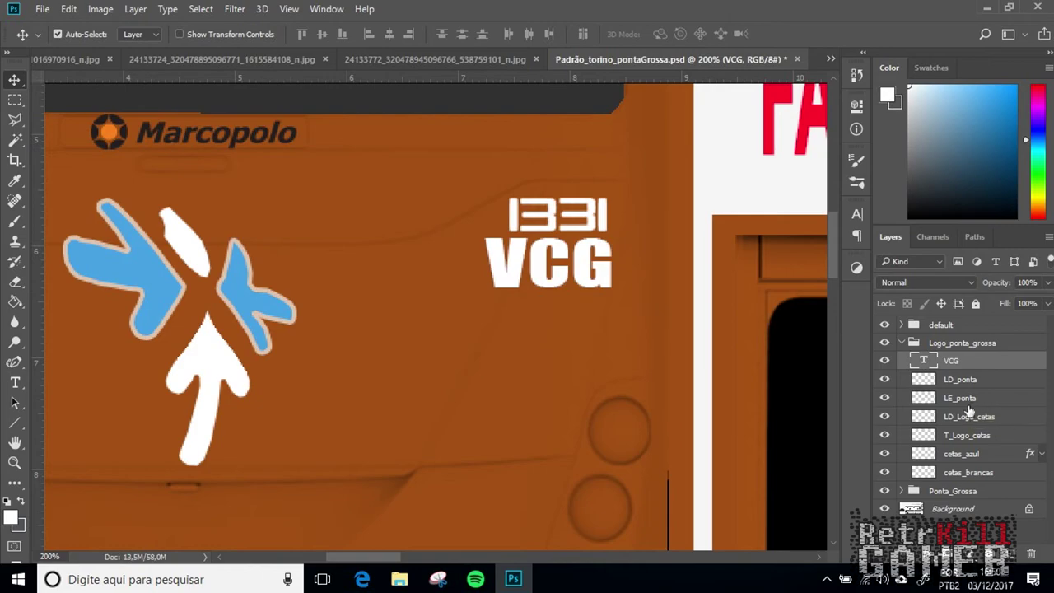
left_click(205, 56)
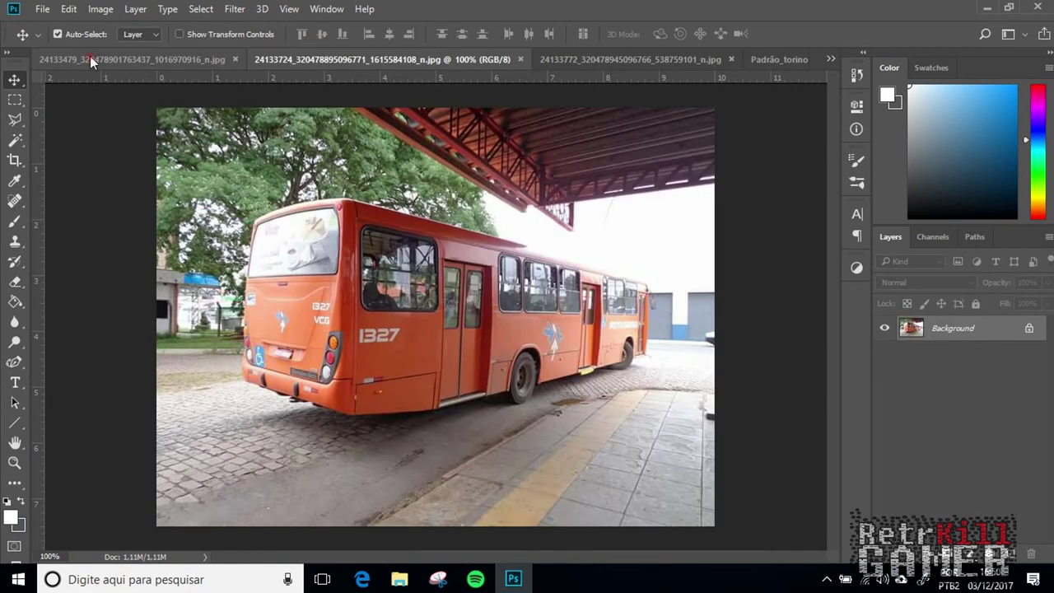
left_click(89, 58)
key("ctrl+plus")
key("ctrl+plus")
left_click_drag(639, 359, 469, 287)
key("ctrl+plus")
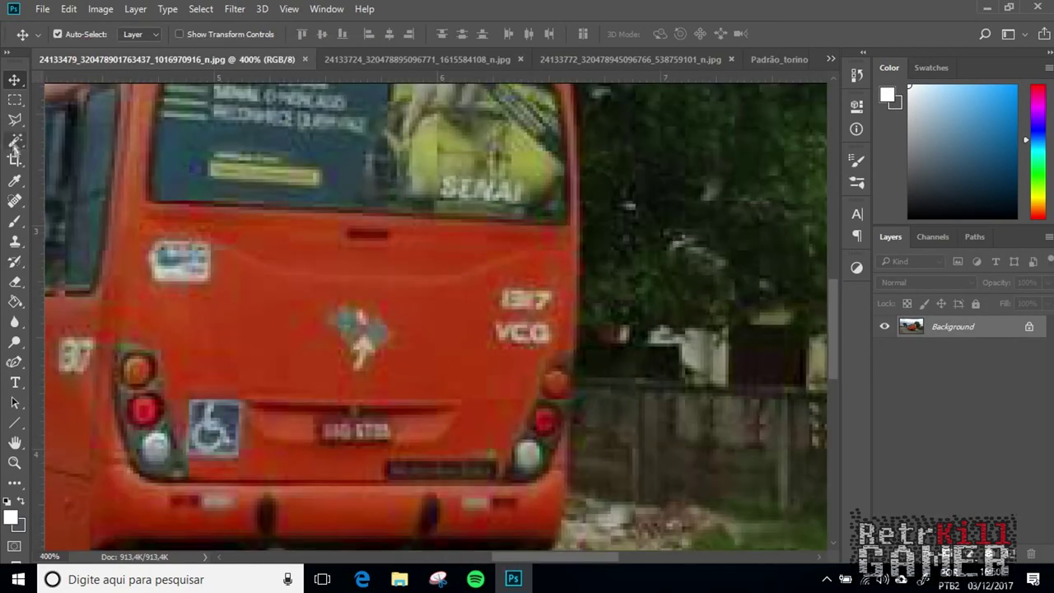
left_click(15, 142)
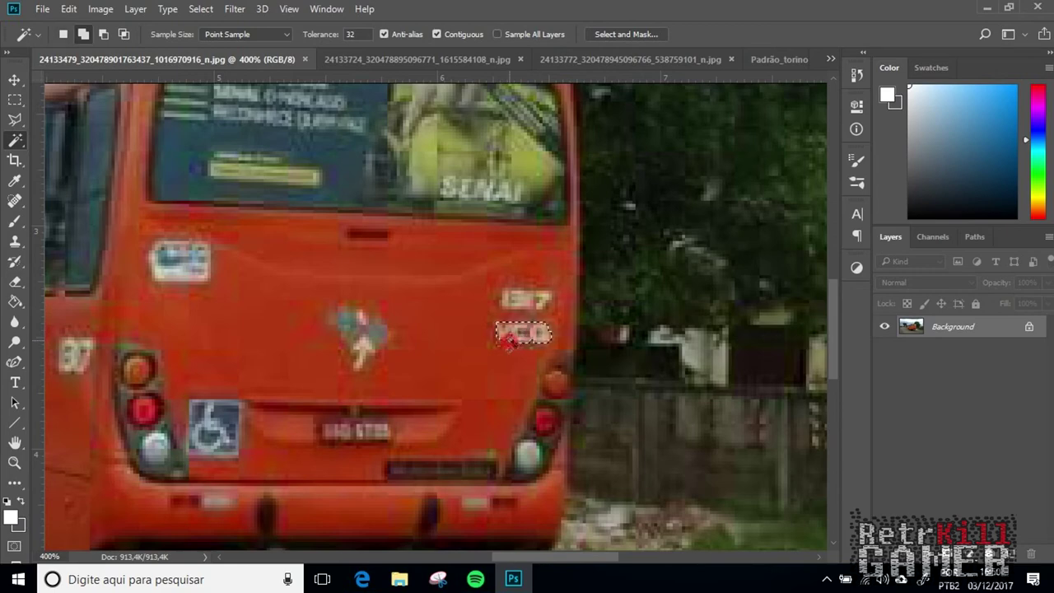
key("ctrl+j")
Enlarge the copied VCG lettering with Free Transform until it spans the bus's rear.
key("ctrl+t")
left_click_drag(496, 316, 108, 133)
left_click_drag(559, 346, 790, 458)
key("Return")
left_click(234, 9)
mouse_move(417, 284)
left_click(484, 282)
left_click(611, 139)
Apply the Shake Reduction filter to the enlarged lettering with its suggested settings.
left_click(235, 9)
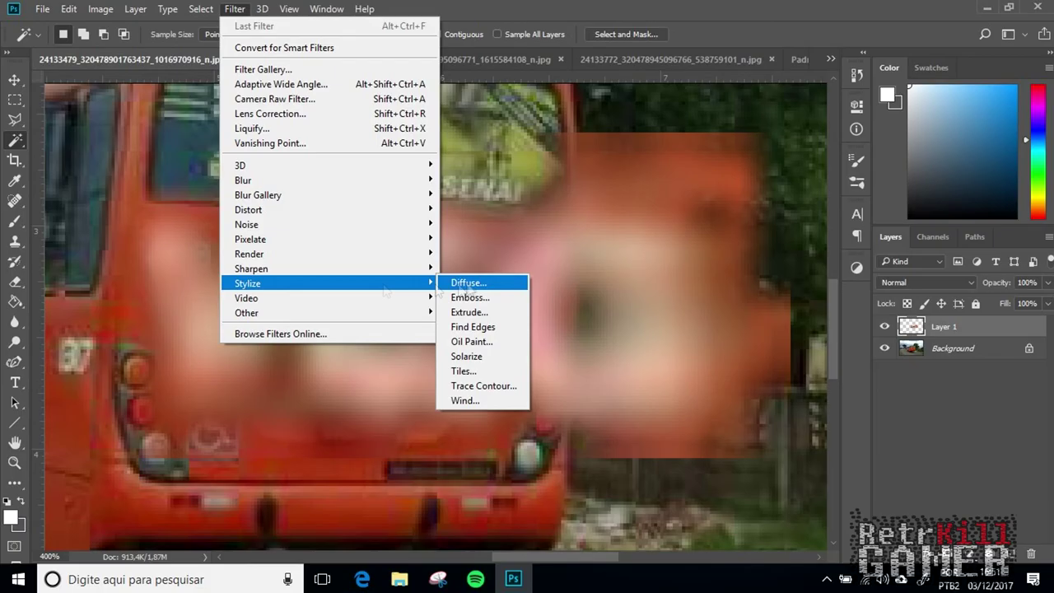
left_click(490, 269)
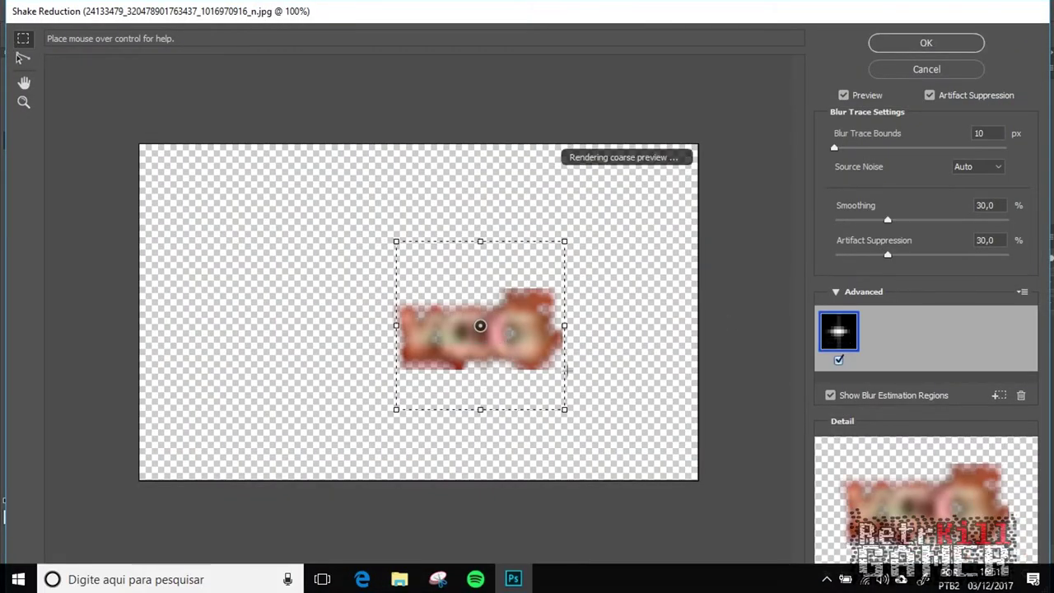
left_click(914, 49)
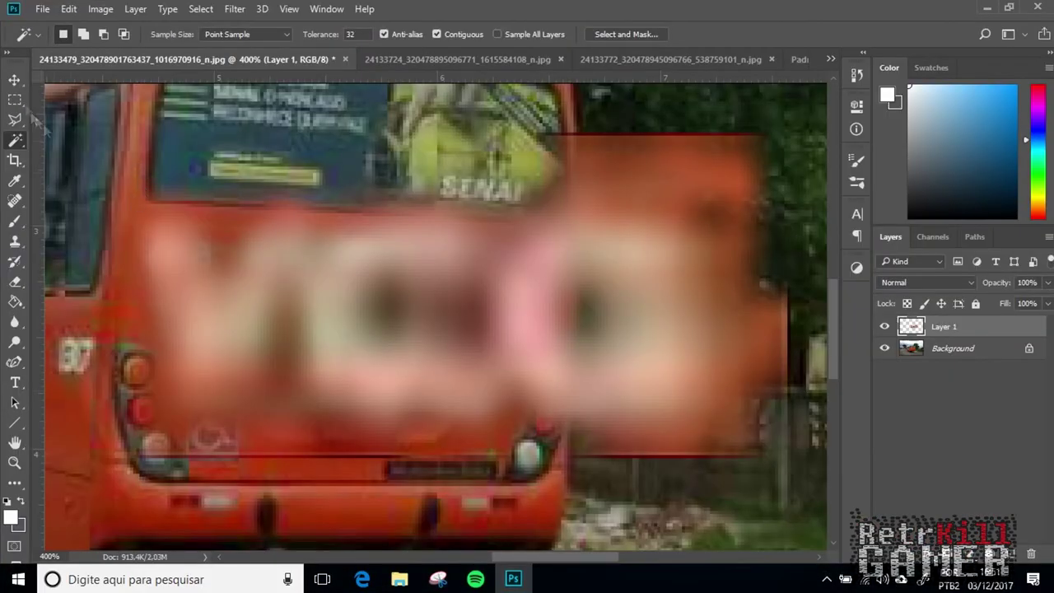
Trace the letter V with the Polygonal Lasso and fill it with white on a new layer.
key("l")
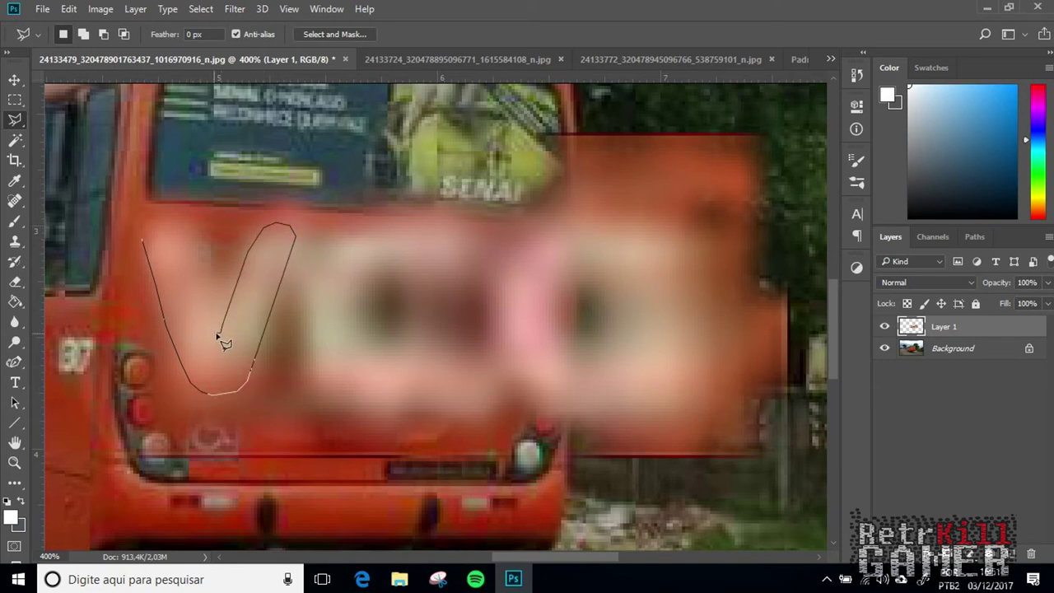
left_click(171, 229)
left_click(154, 228)
left_click(142, 239)
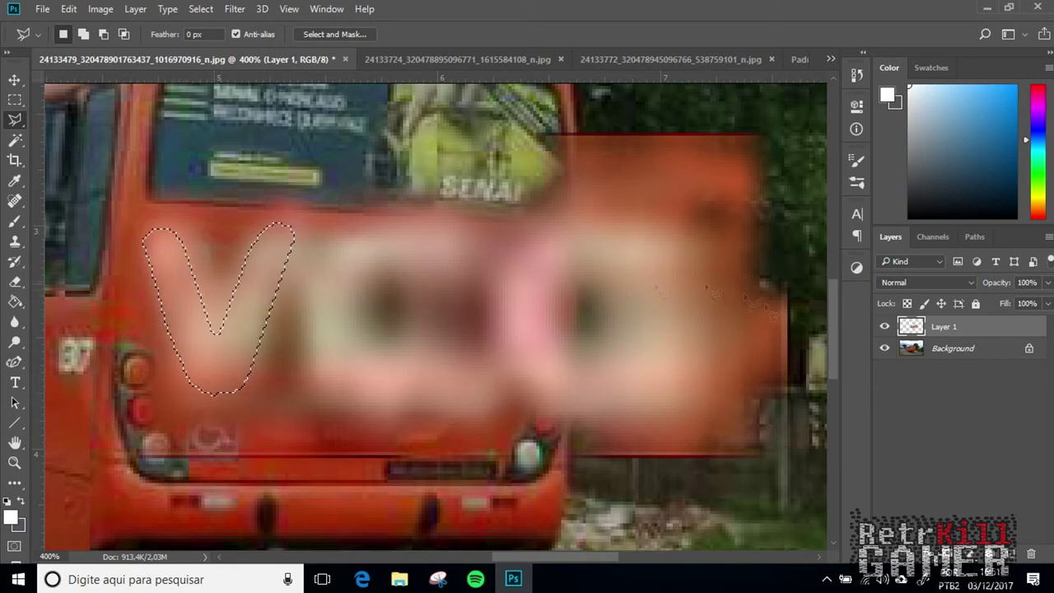
left_click(1010, 554)
left_click(15, 302)
left_click(179, 302)
key("ctrl+d")
Trace the letter C with the Polygonal Lasso and fill it with white.
key("l")
left_click_drag(369, 230, 329, 247)
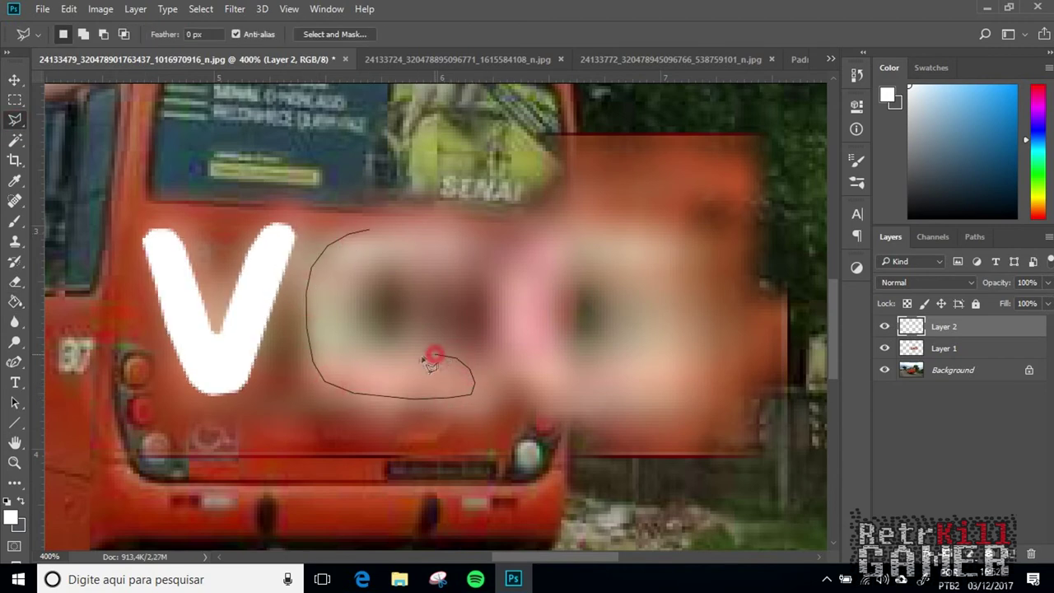
left_click(362, 232)
left_click(15, 302)
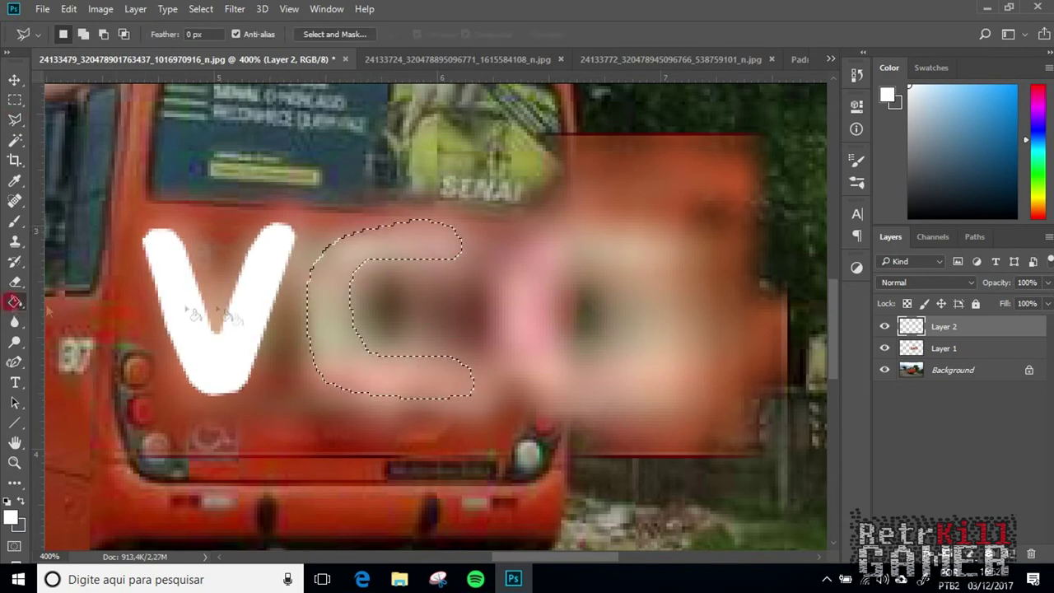
left_click(329, 301)
Trace the letter G, fill it with white and hide the blurred lettering on Layer 1.
left_click(15, 120)
left_click(556, 221)
left_click(527, 240)
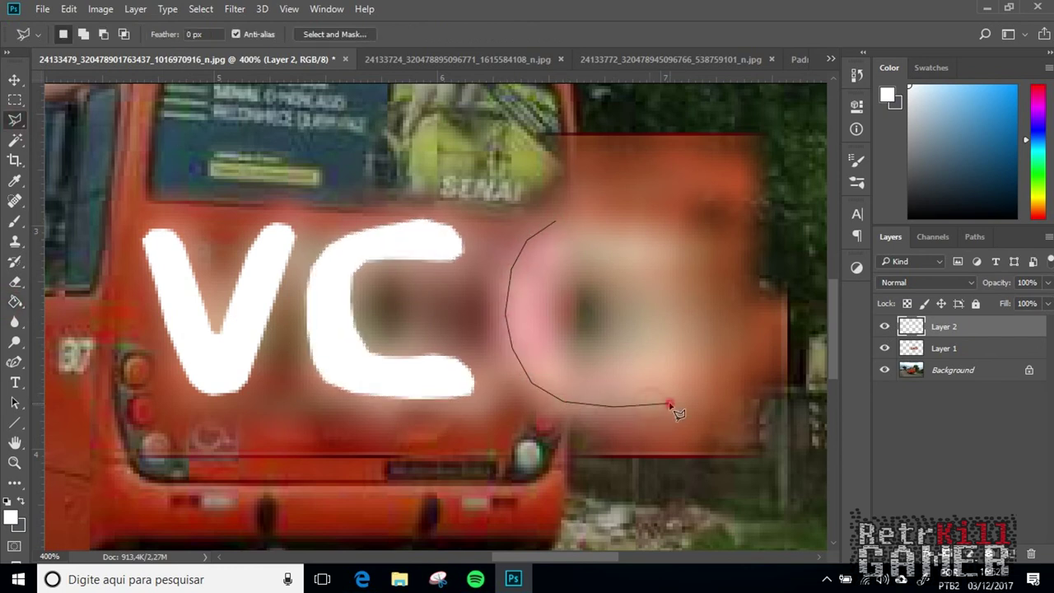
left_click_drag(573, 261, 672, 258)
left_click(559, 221)
left_click(15, 302)
left_click(529, 305)
left_click(884, 348)
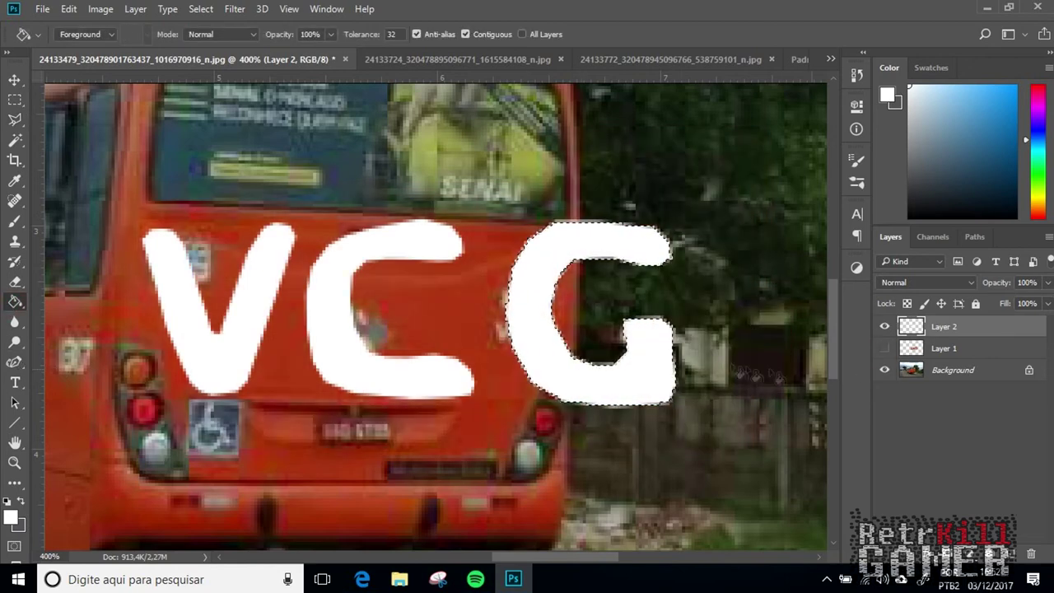
Clear the selection around the G and try erasing along the C's upper edge with a smaller Eraser brush.
scroll(406, 297, "up", 1)
left_click(15, 120)
right_click(16, 324)
right_click(16, 285)
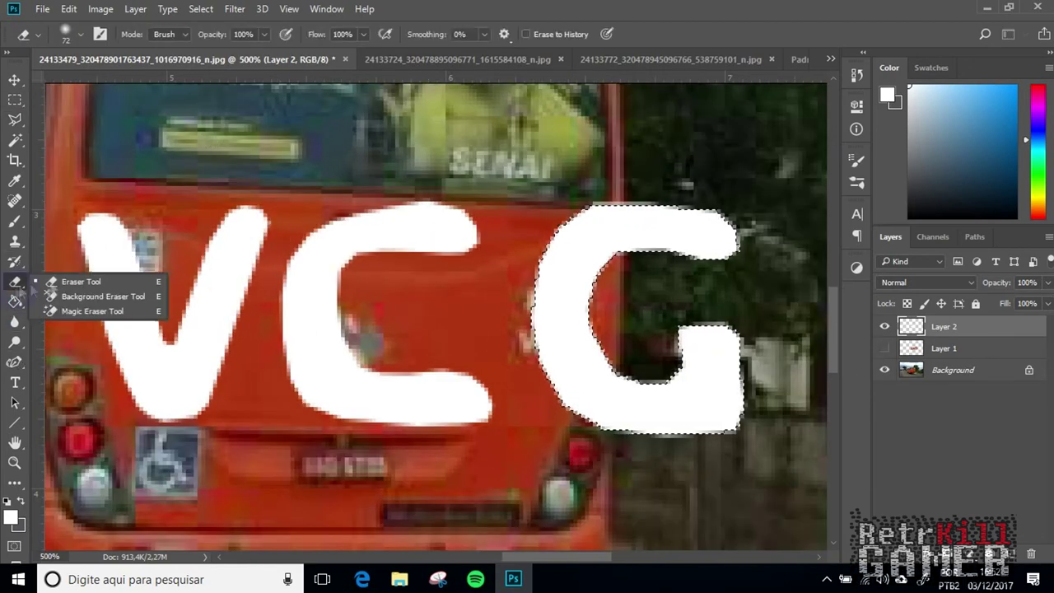
left_click(74, 34)
left_click(280, 177)
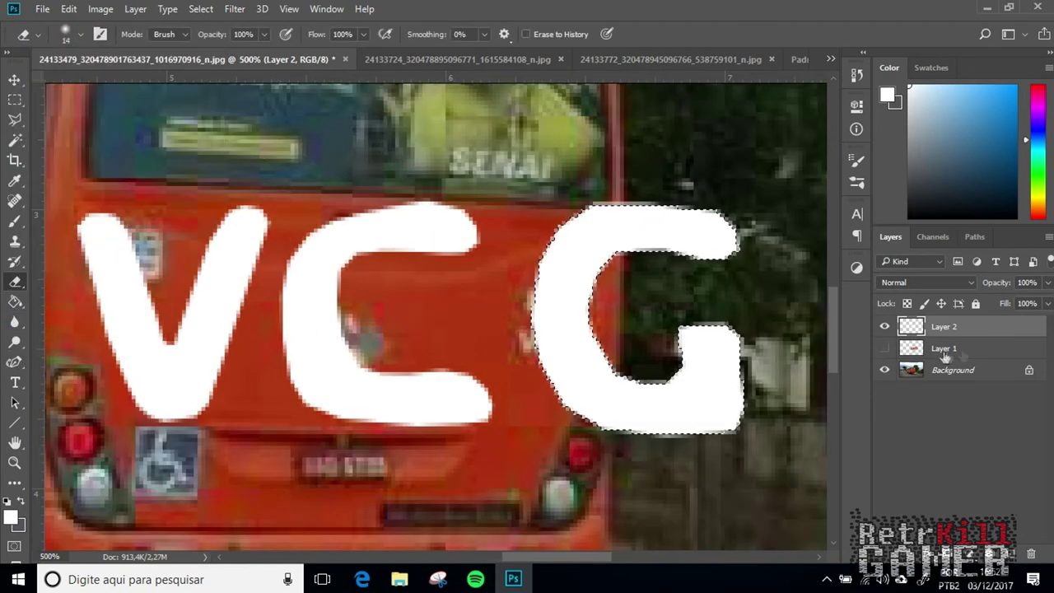
left_click(77, 36)
key("Return")
key("ctrl+d")
mouse_move(355, 188)
left_mouse_down()
mouse_move(463, 194)
mouse_move(397, 177)
left_mouse_up()
key("ctrl+z")
Set the Eraser brush to 3 px and even out the edges of the white VCG letters.
left_click(73, 35)
left_click(103, 249)
left_click(80, 33)
type("3")
key("Return")
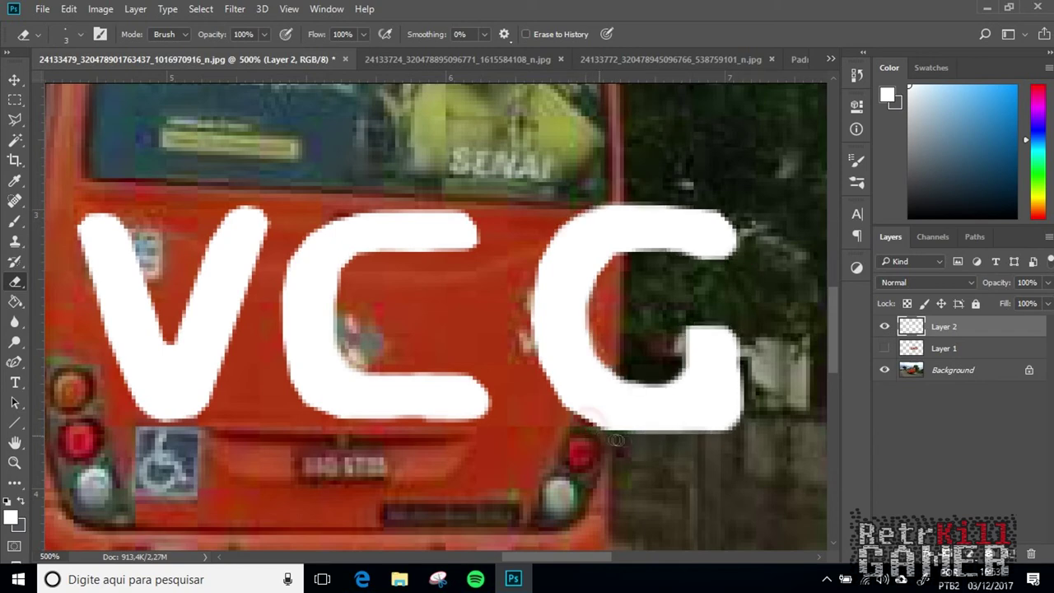
scroll(616, 441, "left", 3)
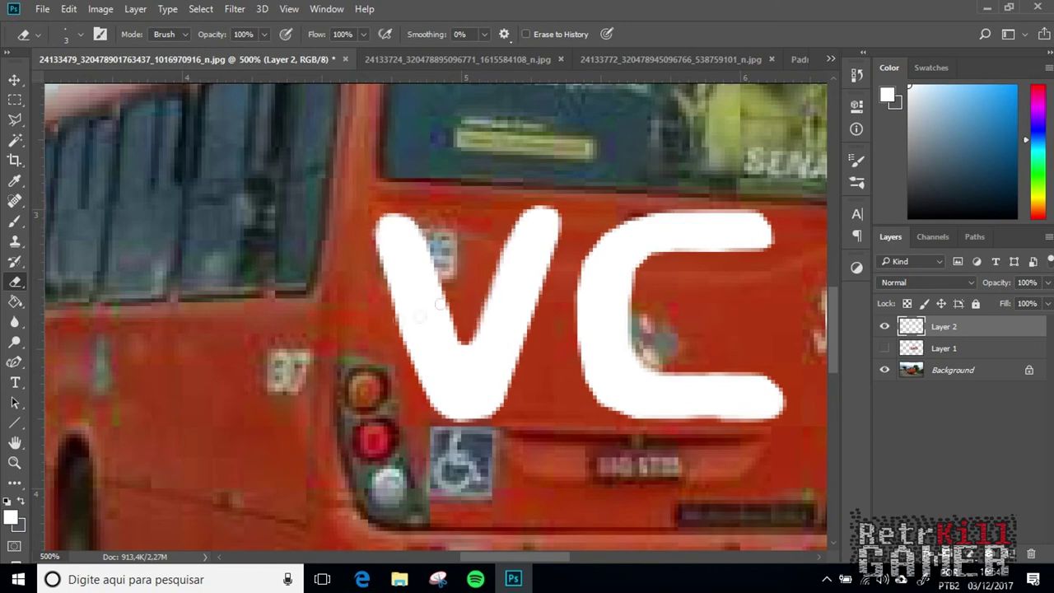
scroll(477, 384, "down", 3)
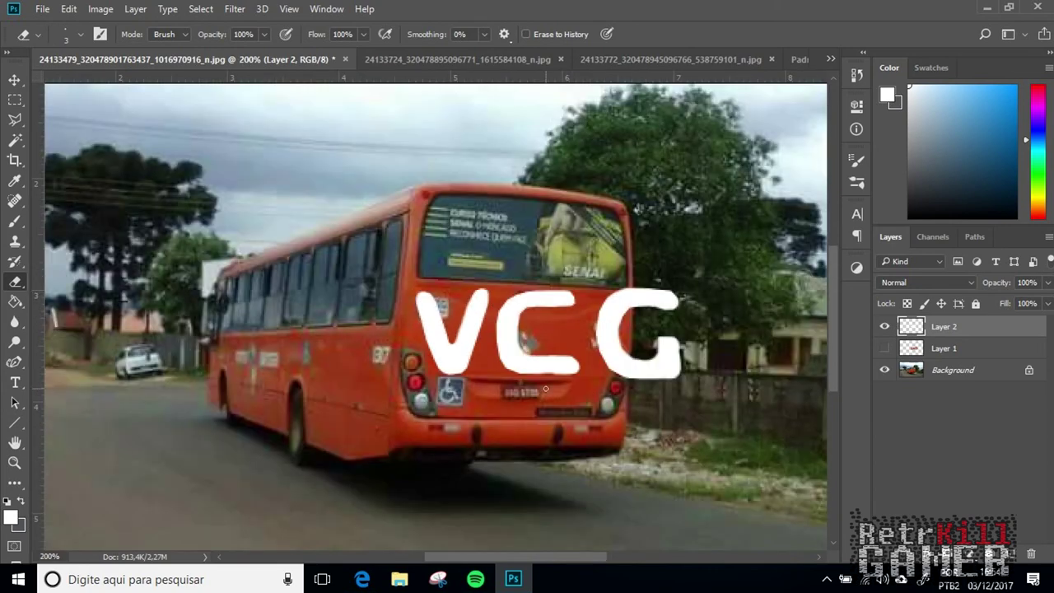
Soften the edges of the white VCG letters with the Blur tool.
scroll(611, 411, "up", 1)
right_click(14, 322)
left_click(79, 321)
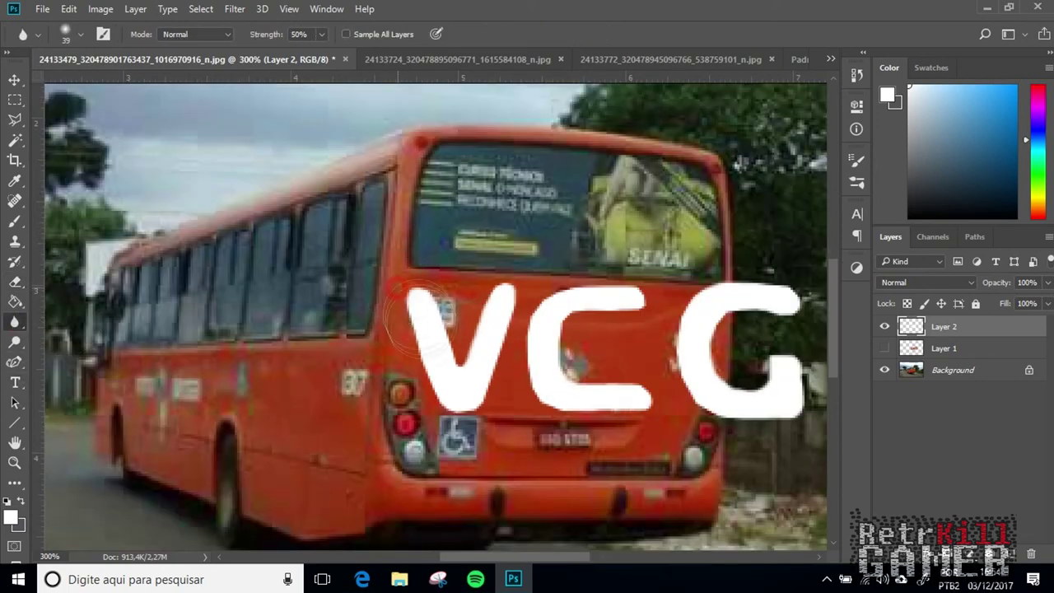
key("ctrl+minus")
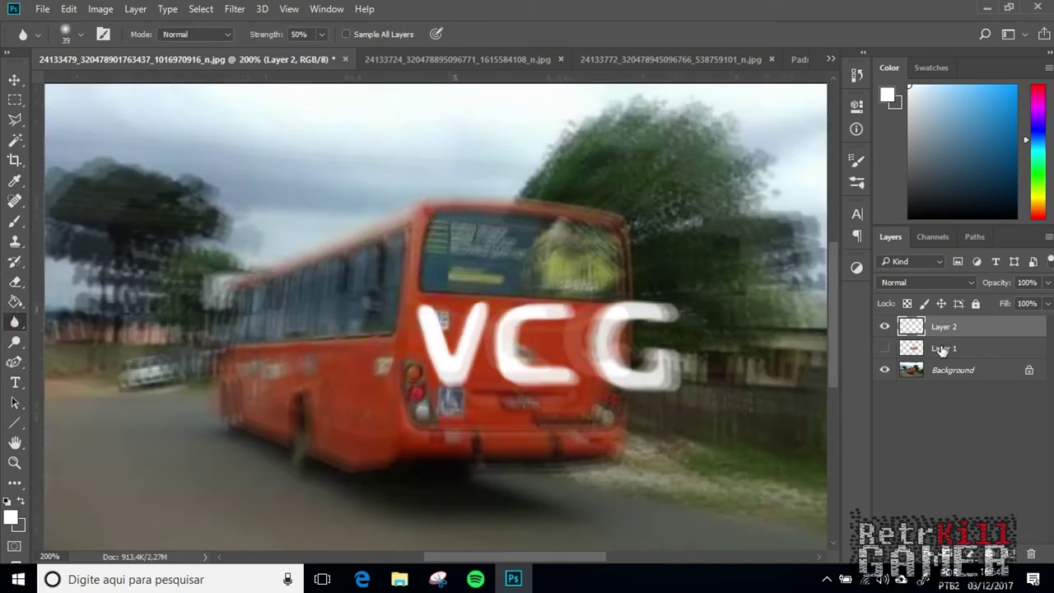
Close the bus photo, paste the redrawn VCG lettering into the template and scale it to fit beneath the number 1331.
key("ctrl+plus")
key("ctrl+w")
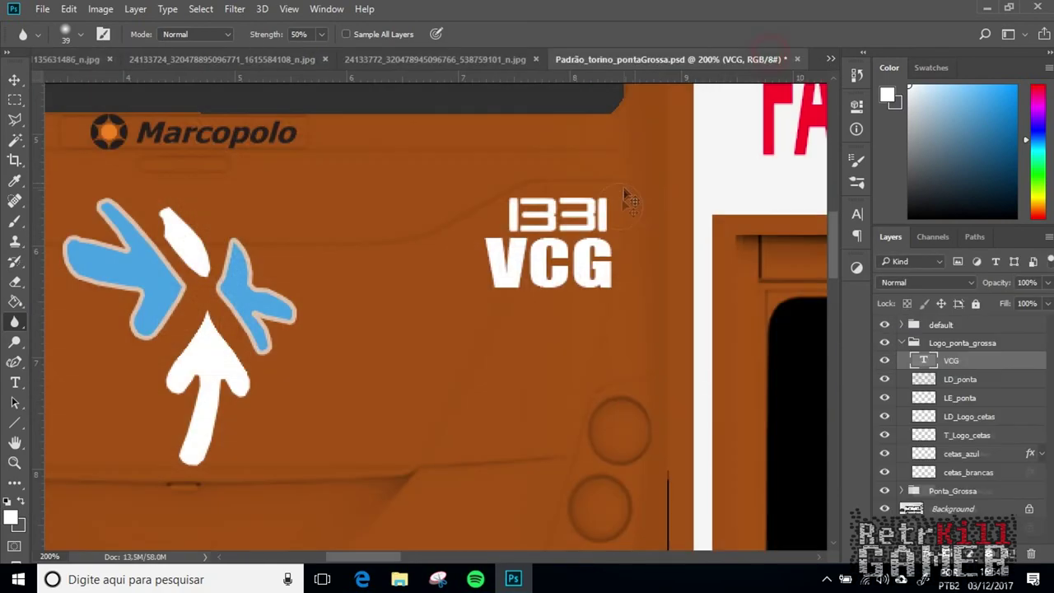
key("ctrl+v")
left_click_drag(730, 448, 599, 271)
key("Return")
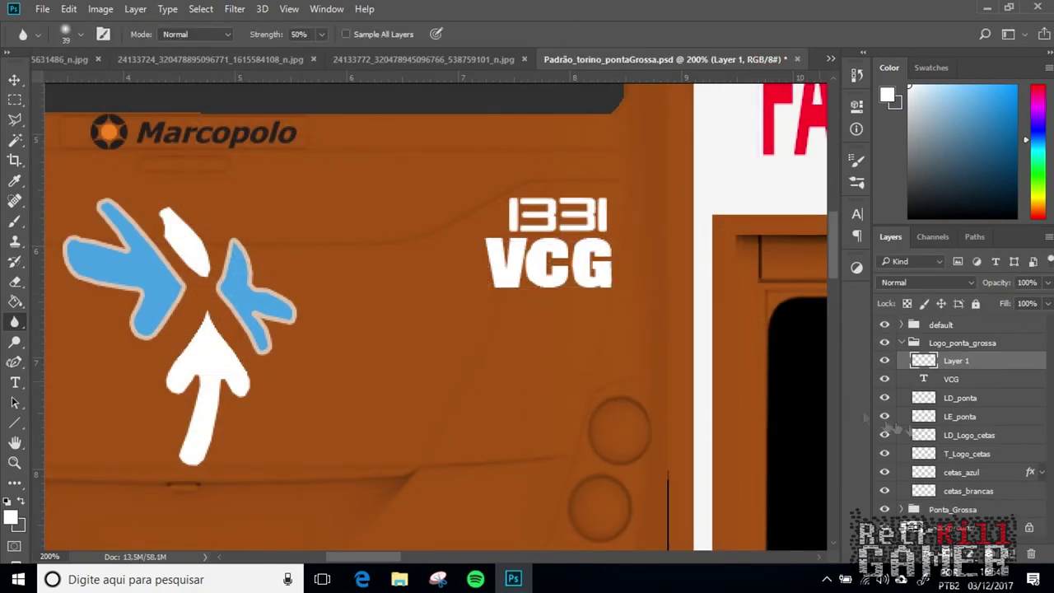
Delete the VCG text layer and rename the pasted lettering layer as VCG.
left_click(955, 378)
key("Delete")
double_click(963, 362)
type("VCG")
key("Return")
key("ctrl+minus")
key("ctrl+minus")
key("ctrl+plus")
key("ctrl+plus")
key("ctrl+plus")
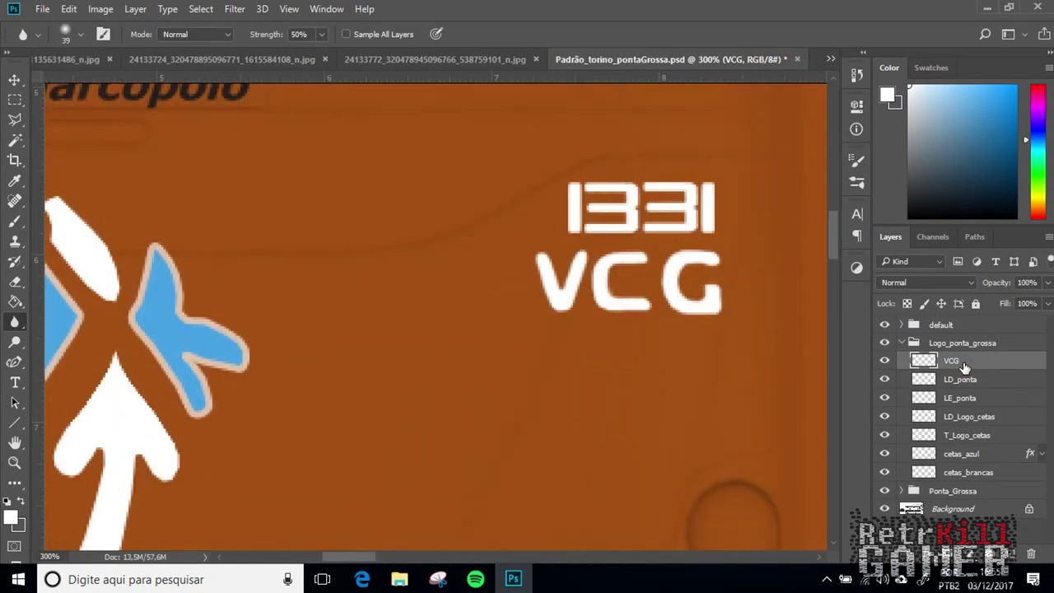
Examine the livery across the template, from the rear panel to the bus sides and bumper parts.
key("ctrl+minus")
key("ctrl+minus")
key("ctrl+minus")
key("ctrl+minus")
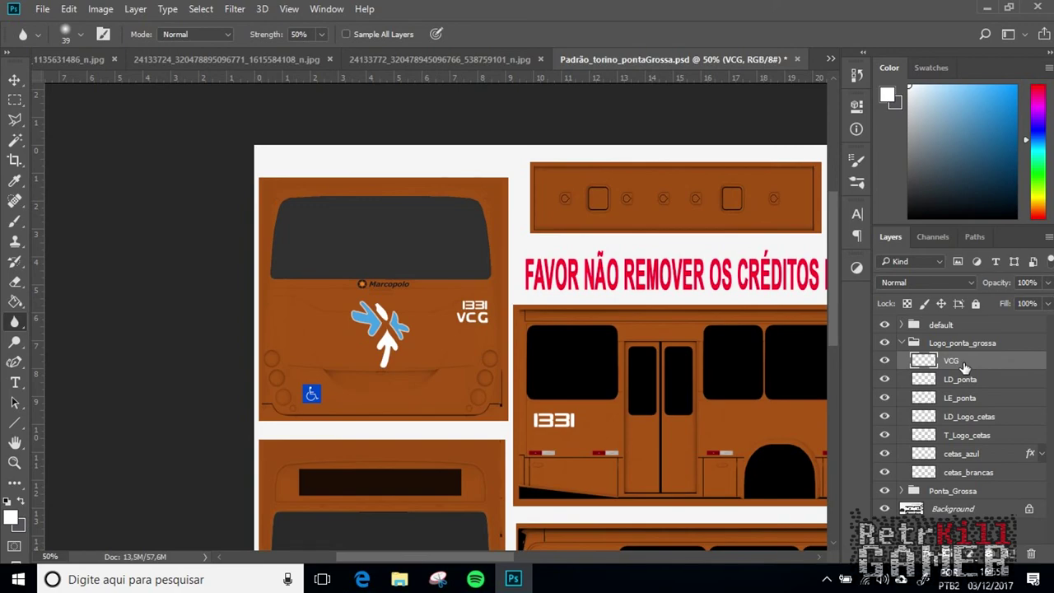
scroll(615, 294, "down", 6)
scroll(614, 295, "up", 3)
scroll(614, 295, "down", 2)
left_click_drag(504, 558, 629, 558)
scroll(610, 368, "up", 5)
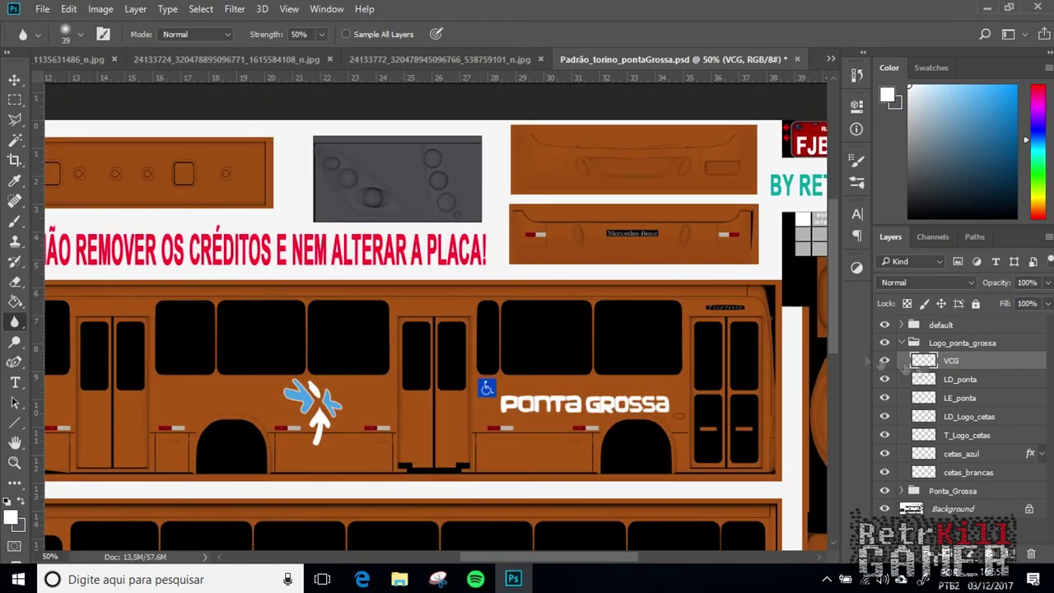
Move the T_Mercedes badge from the Traseira group off the bumper part onto the rear panel's lower right corner.
left_click(902, 325)
scroll(937, 377, "down", 2)
scroll(923, 385, "up", 2)
left_click(915, 379)
left_click(974, 436)
left_click(974, 453)
key("ctrl+t")
left_click_drag(651, 232, 250, 382)
key("Return")
key("r")
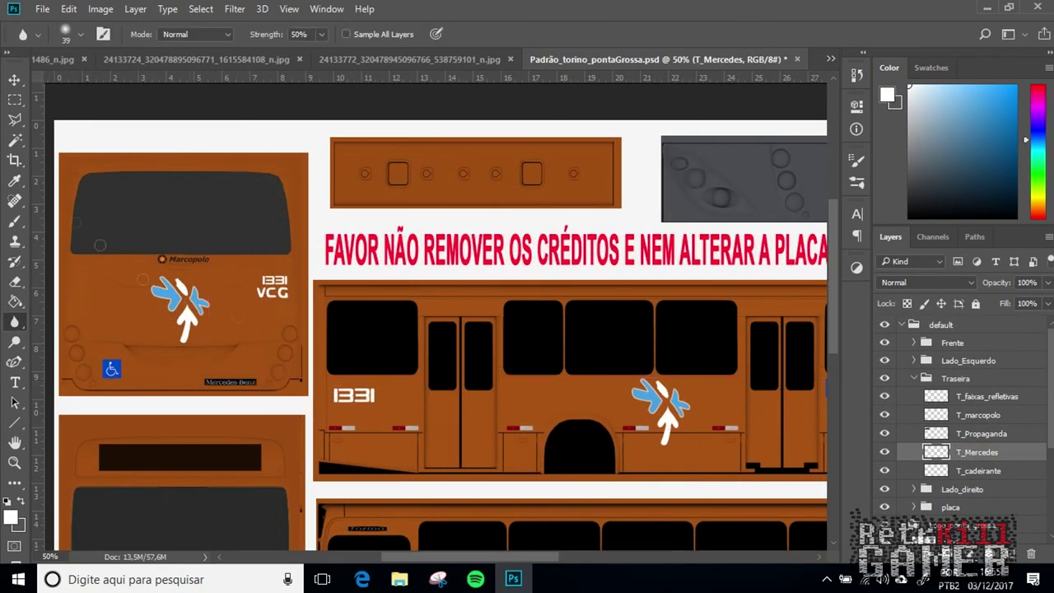
Select a rectangle around the rear Marcopolo logo and fill it with dark grey on a new layer.
key("m")
scroll(142, 270, "up", 4)
left_click_drag(221, 178, 589, 225)
left_click(908, 194)
left_click(16, 302)
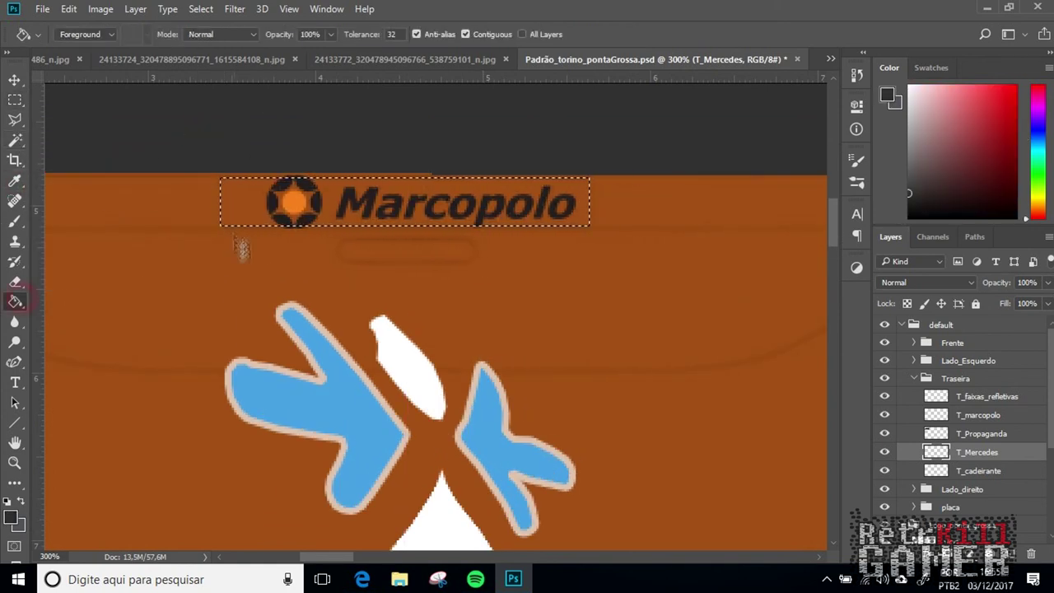
left_click(1012, 554)
left_click(527, 203)
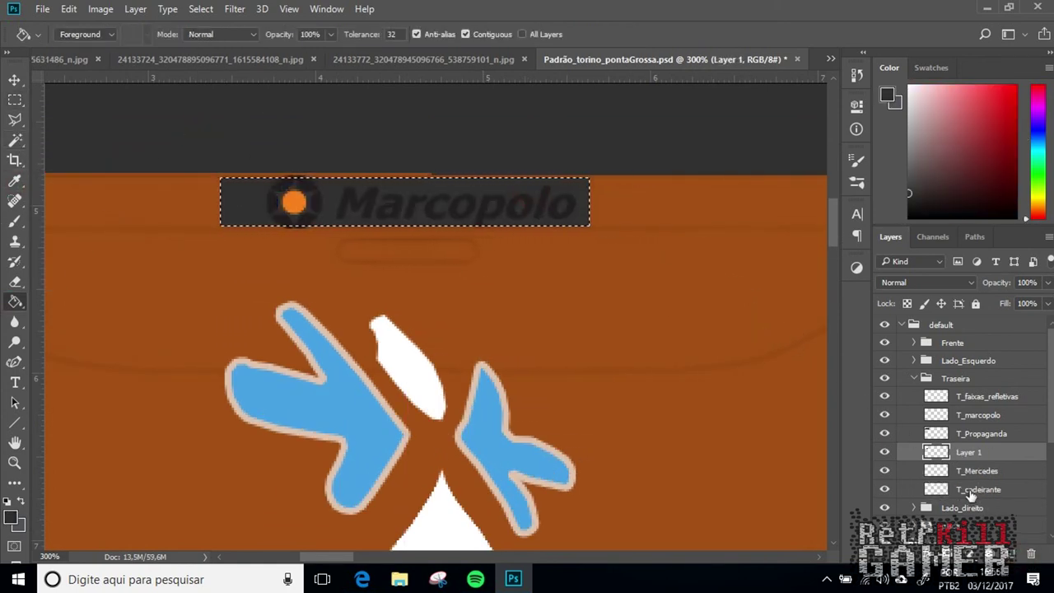
Apply a linear white-to-grey Gradient Overlay to the T_marcopolo layer, leaving Color Overlay off.
left_click(978, 414)
right_click(978, 415)
left_click(684, 94)
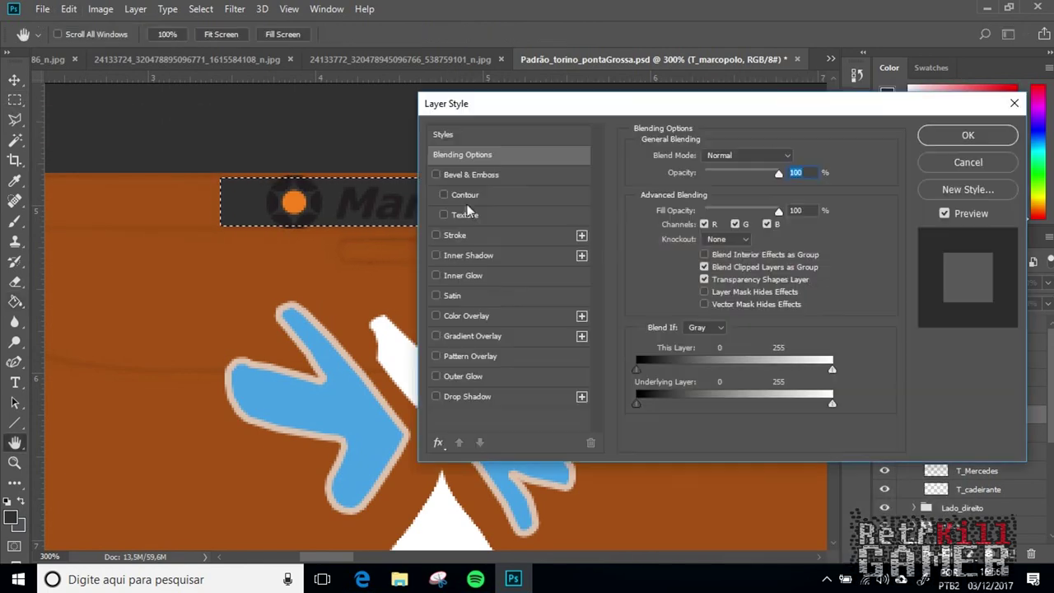
left_click(436, 316)
left_click_drag(764, 178, 726, 180)
left_click(795, 157)
left_click_drag(333, 249, 331, 153)
left_click(672, 132)
left_click(438, 337)
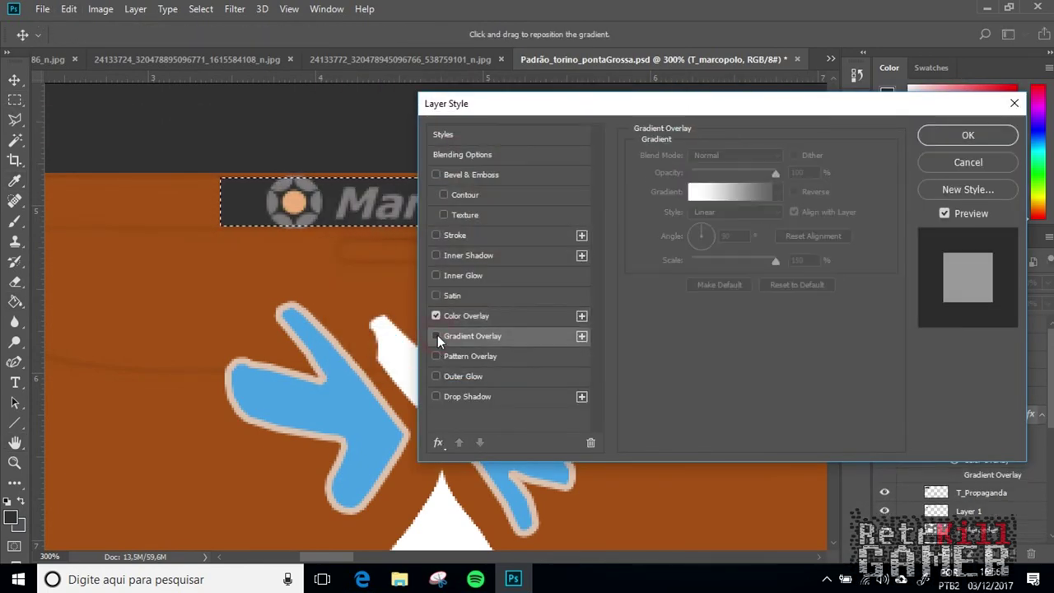
left_click(437, 335)
left_click(962, 135)
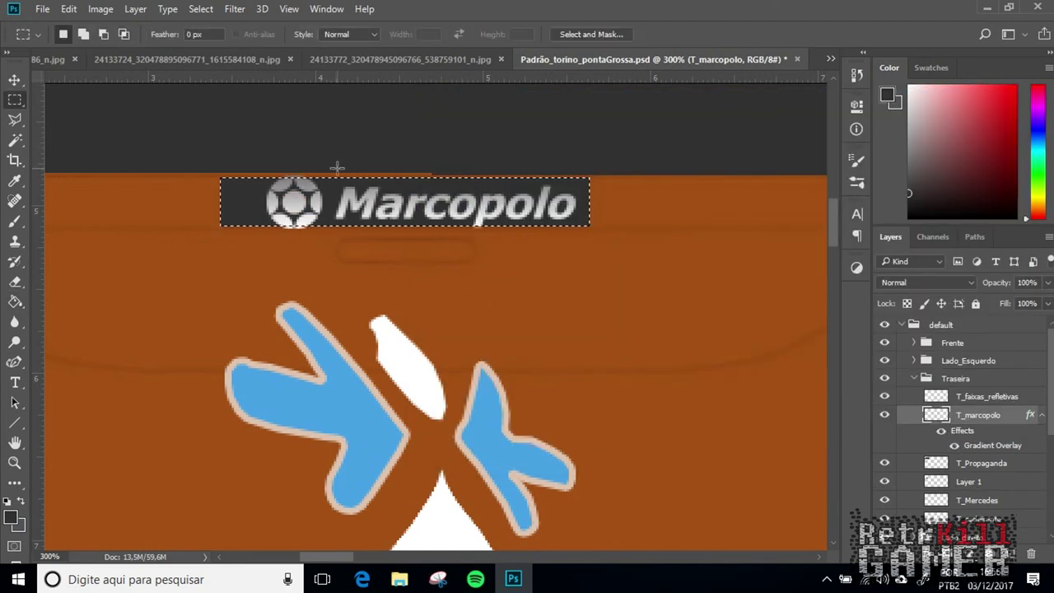
Put the round Marcopolo symbol on its own layer, scale it to about 79% and shift symbol and lettering left on the grey strip.
key("Delete")
key("ctrl+d")
key("ctrl+v")
key("ctrl+t")
left_click_drag(436, 317, 305, 223)
left_click_drag(297, 191, 292, 194)
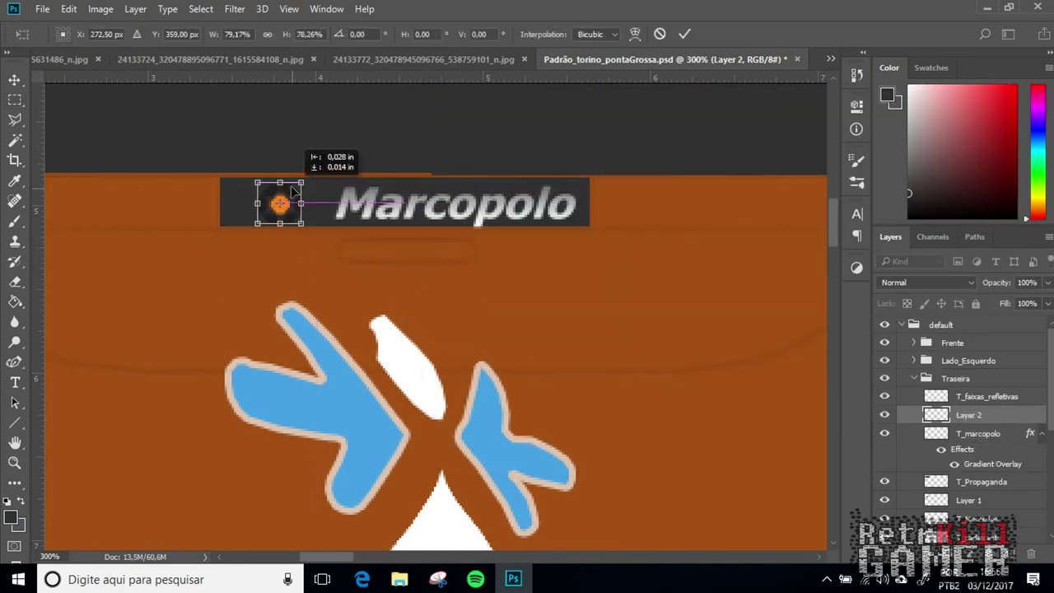
key("Return")
left_click(978, 434)
key("ctrl+r")
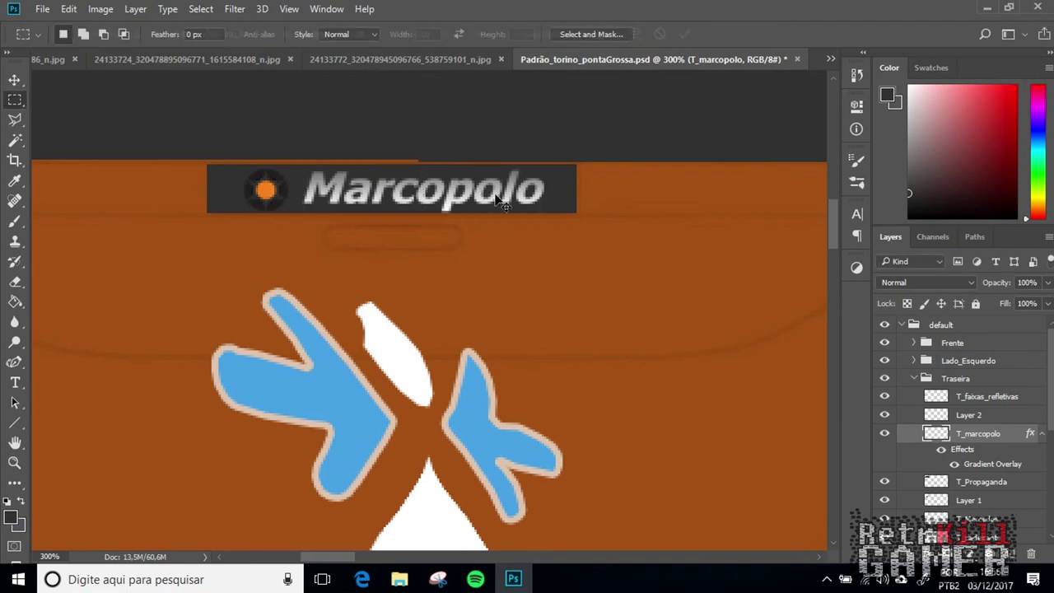
Check the bus sides and bumper parts once more and save the template's PSD file.
key("ctrl+minus")
key("ctrl+minus")
key("ctrl+minus")
scroll(502, 197, "down", 4)
scroll(686, 148, "right", 10)
scroll(686, 148, "up", 10)
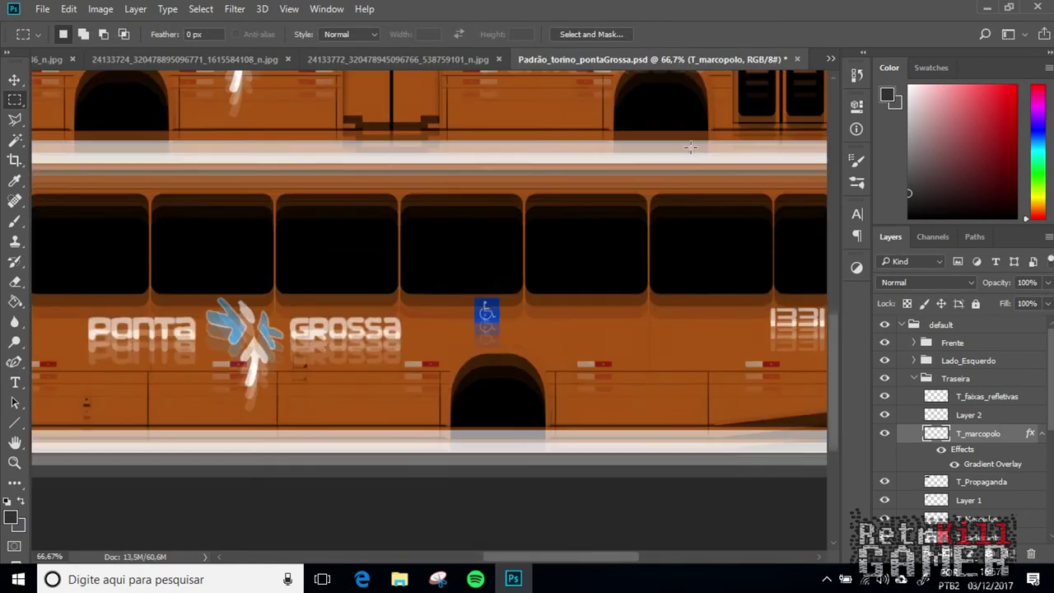
left_click(42, 9)
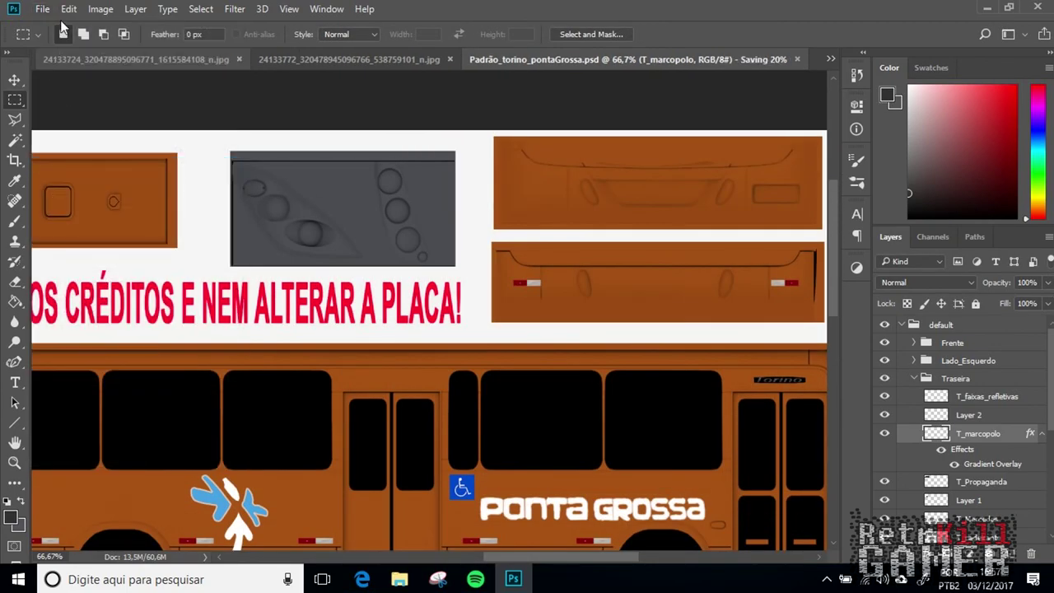
left_click(92, 72)
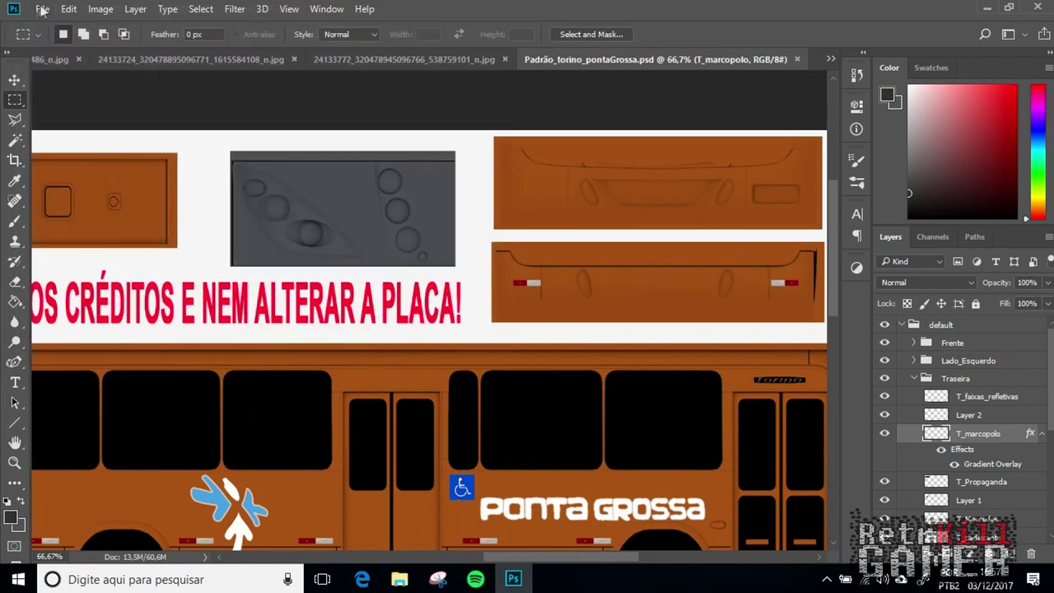
left_click(826, 580)
left_click(833, 551)
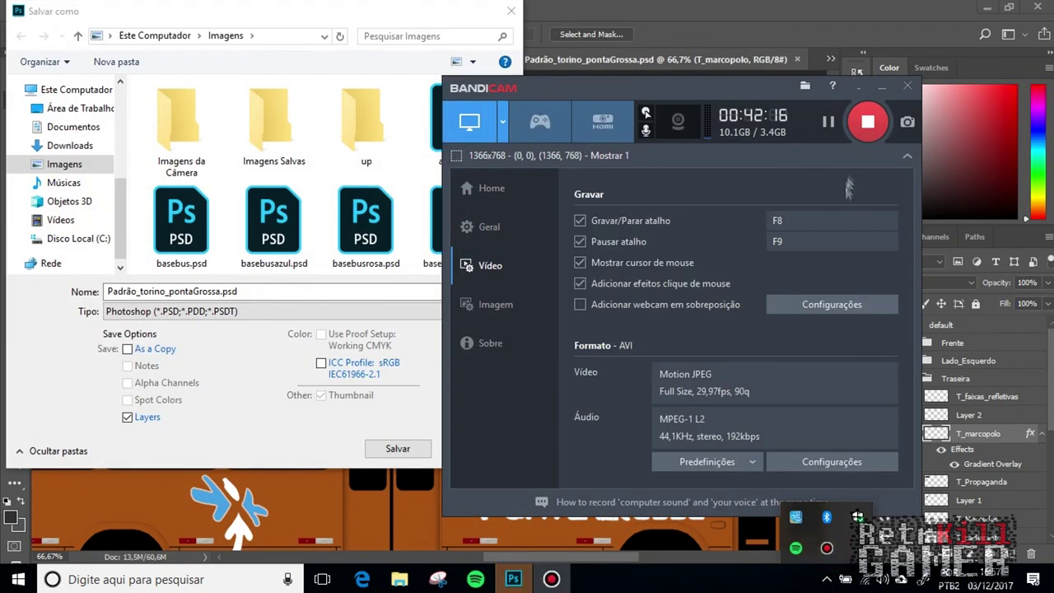
left_click(858, 86)
Save a PNG copy of the template as Padrão_torino_pontaGrossa.png in the Imagens folder.
scroll(357, 187, "down", 3)
left_click(251, 312)
left_click(165, 517)
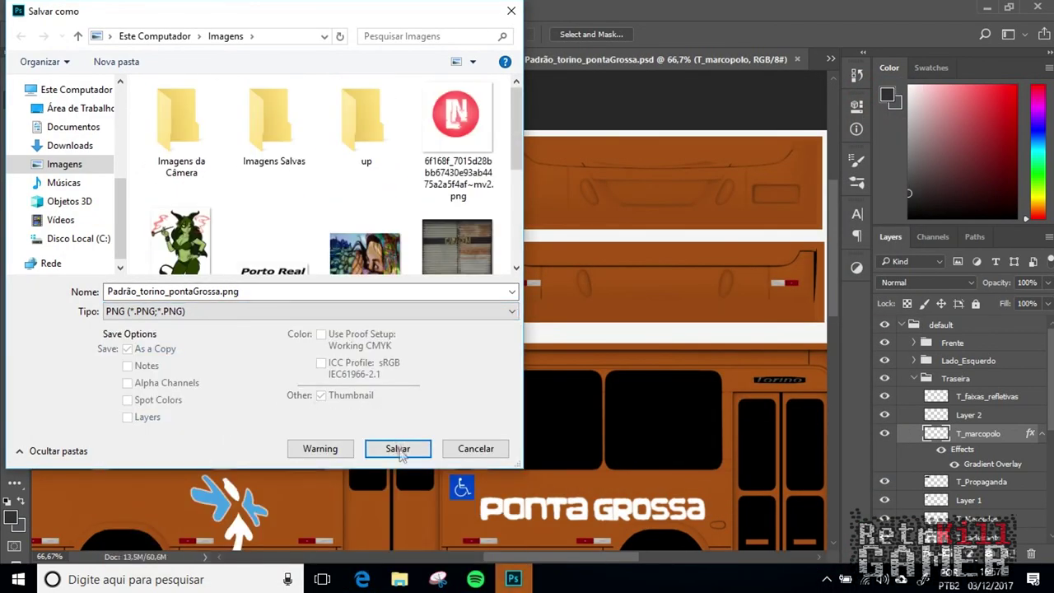
left_click(398, 448)
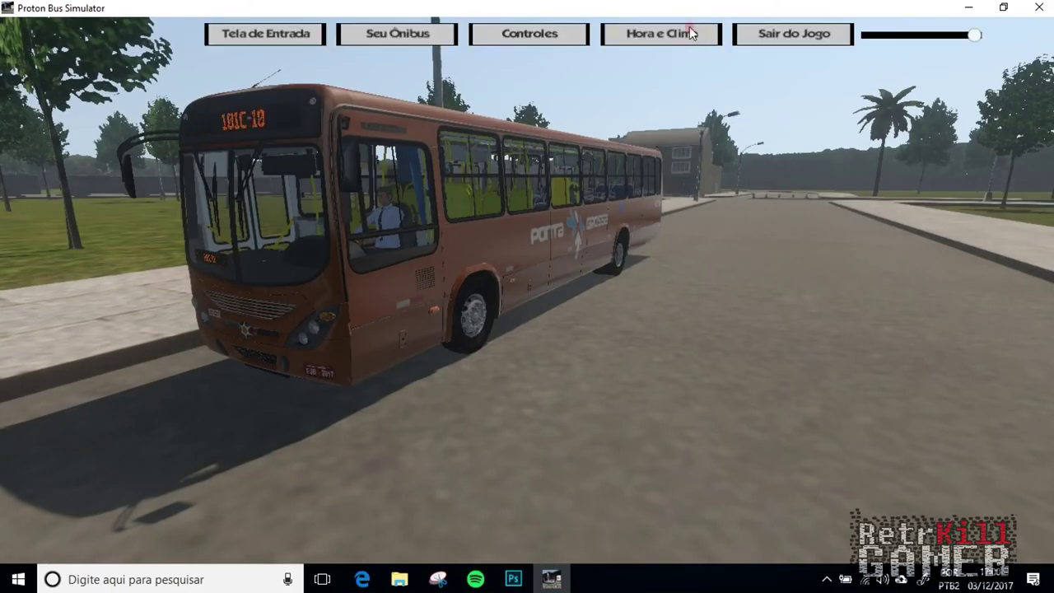
In Proton Bus Simulator, set the time of day to about 18:03 and inspect the livery on the bus's side and rear.
left_click(694, 35)
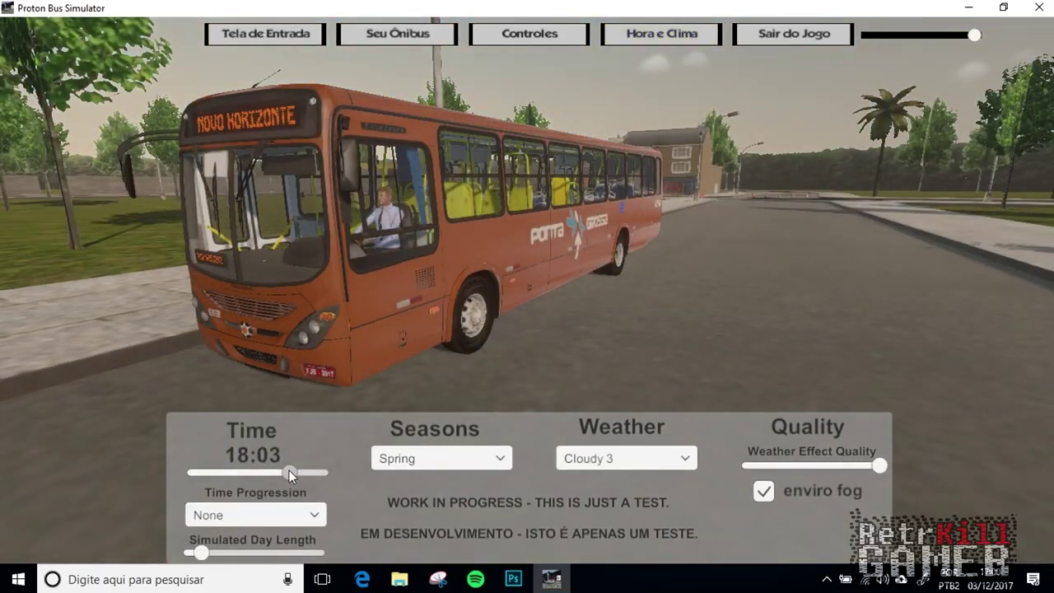
left_click_drag(289, 471, 287, 471)
left_click(703, 34)
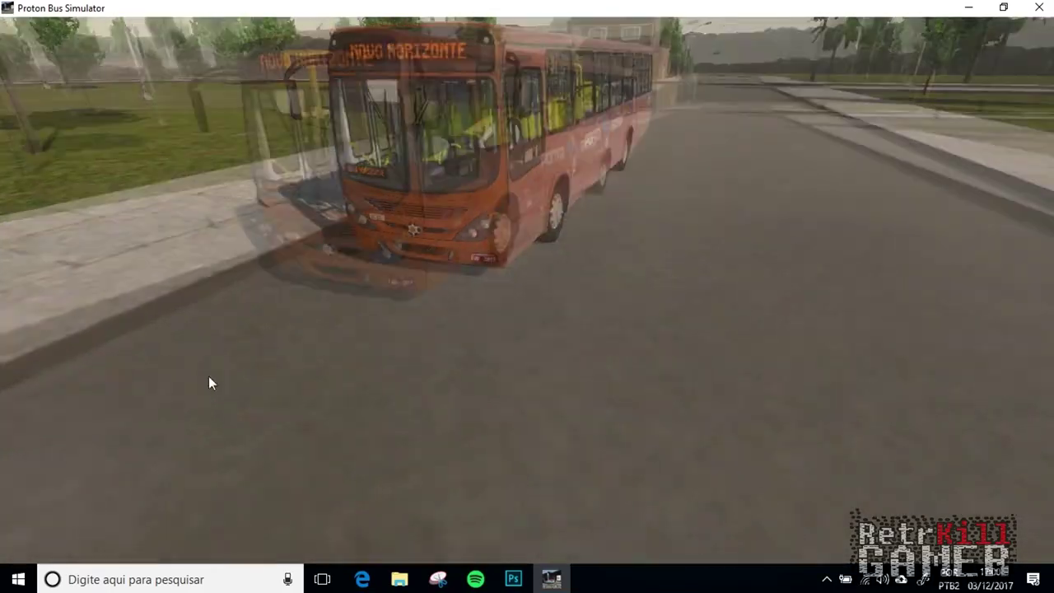
left_click_drag(209, 377, 1, 370)
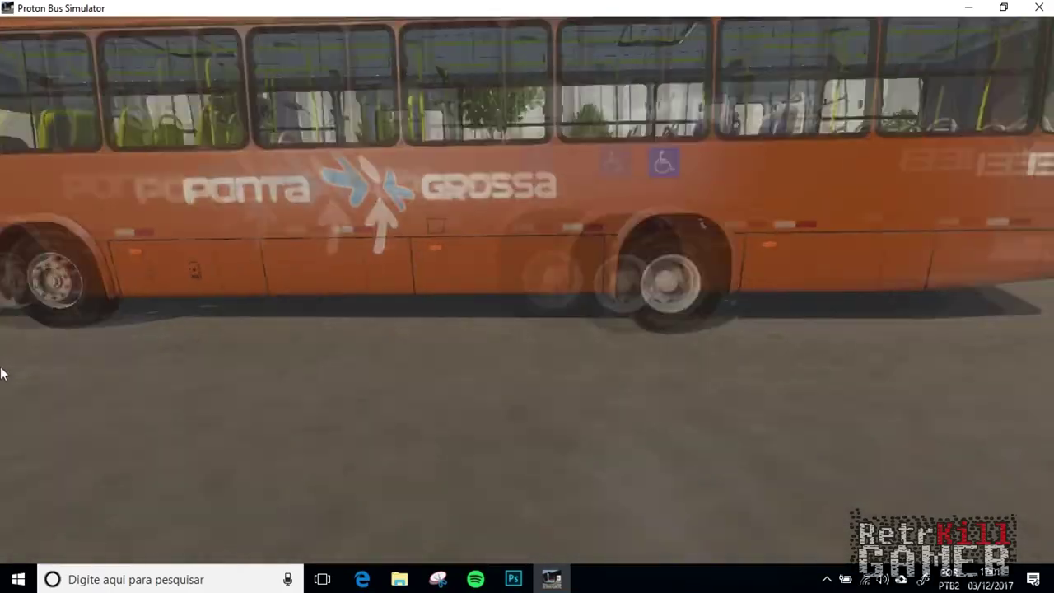
left_click_drag(1017, 350, 996, 347)
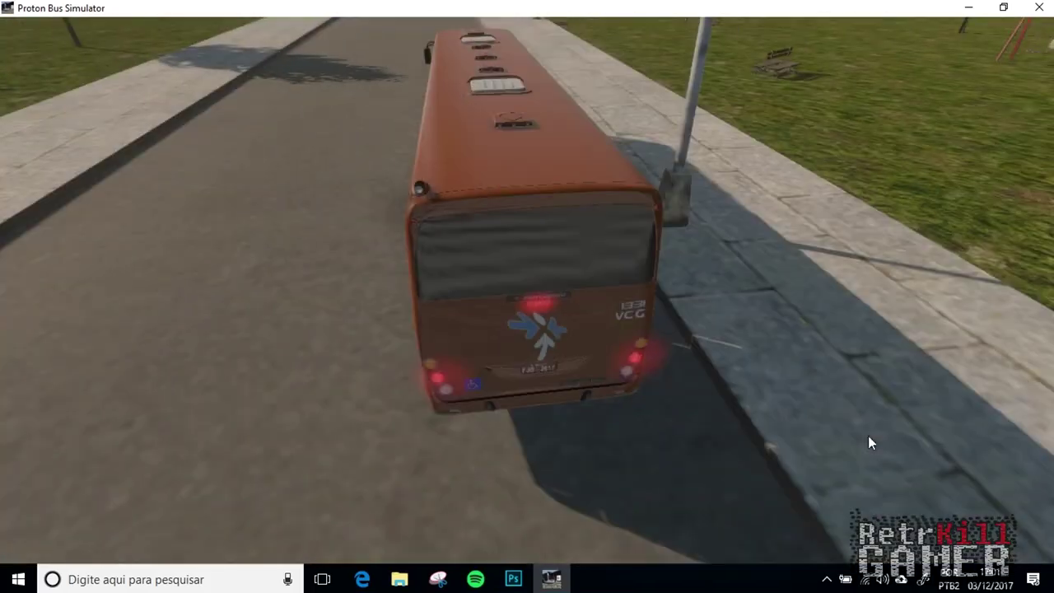